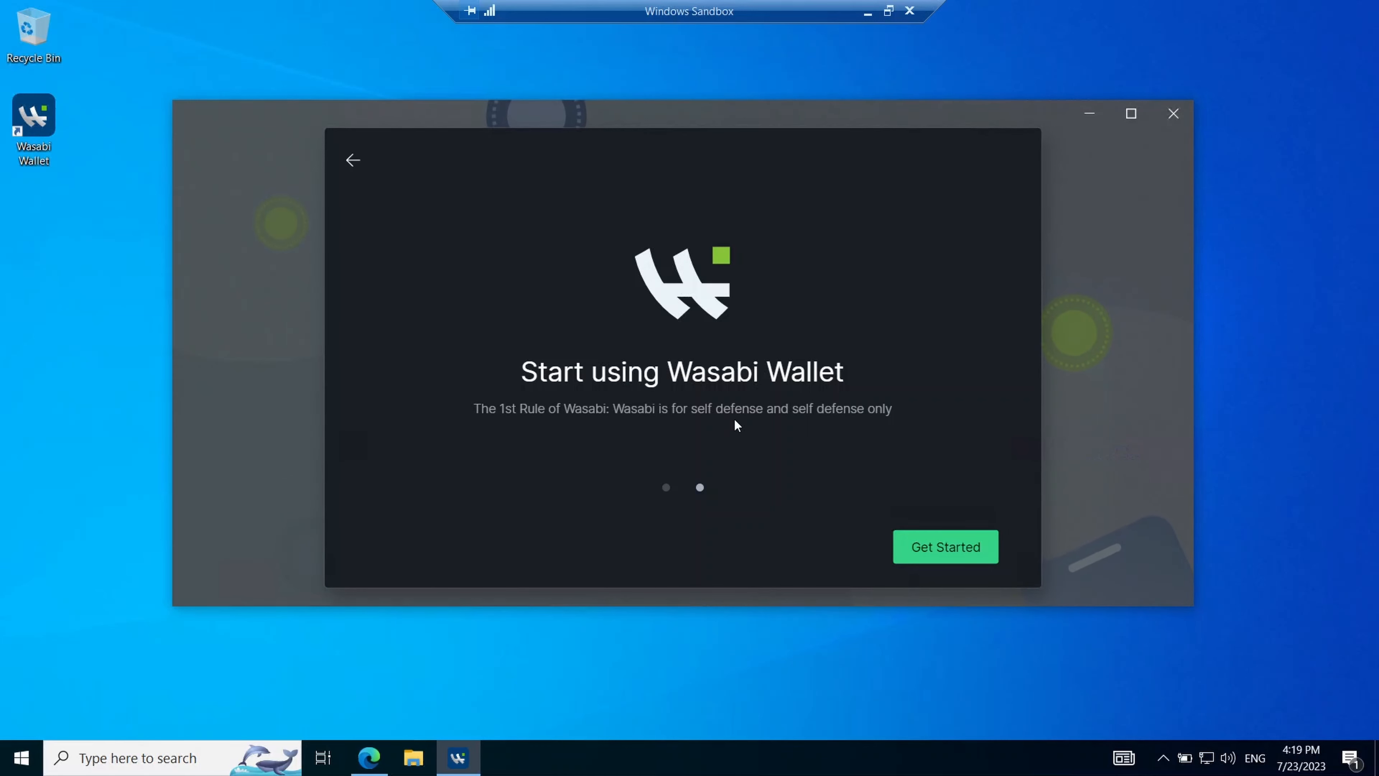
- Start adding a wallet and try importing a wallet file, cancelling the file picker
left_click(964, 546)
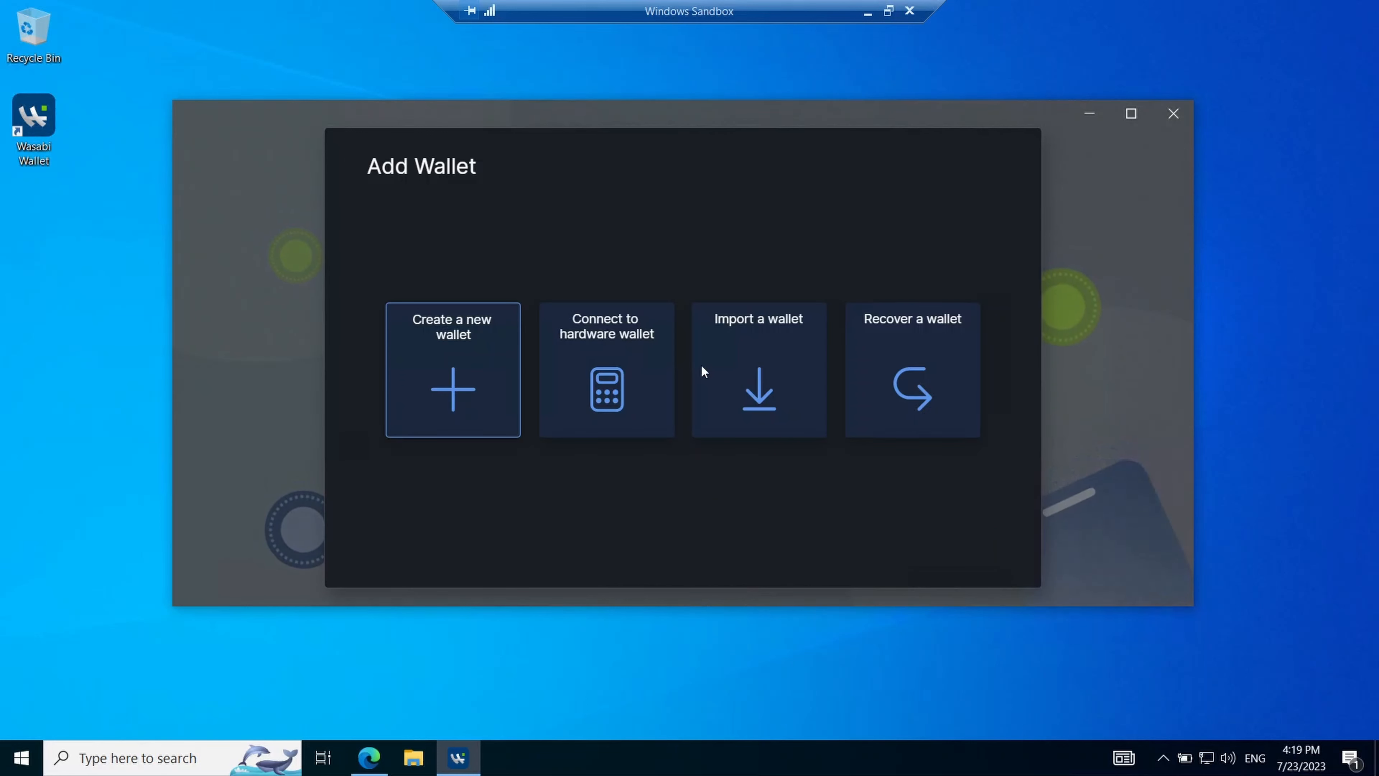
left_click(777, 379)
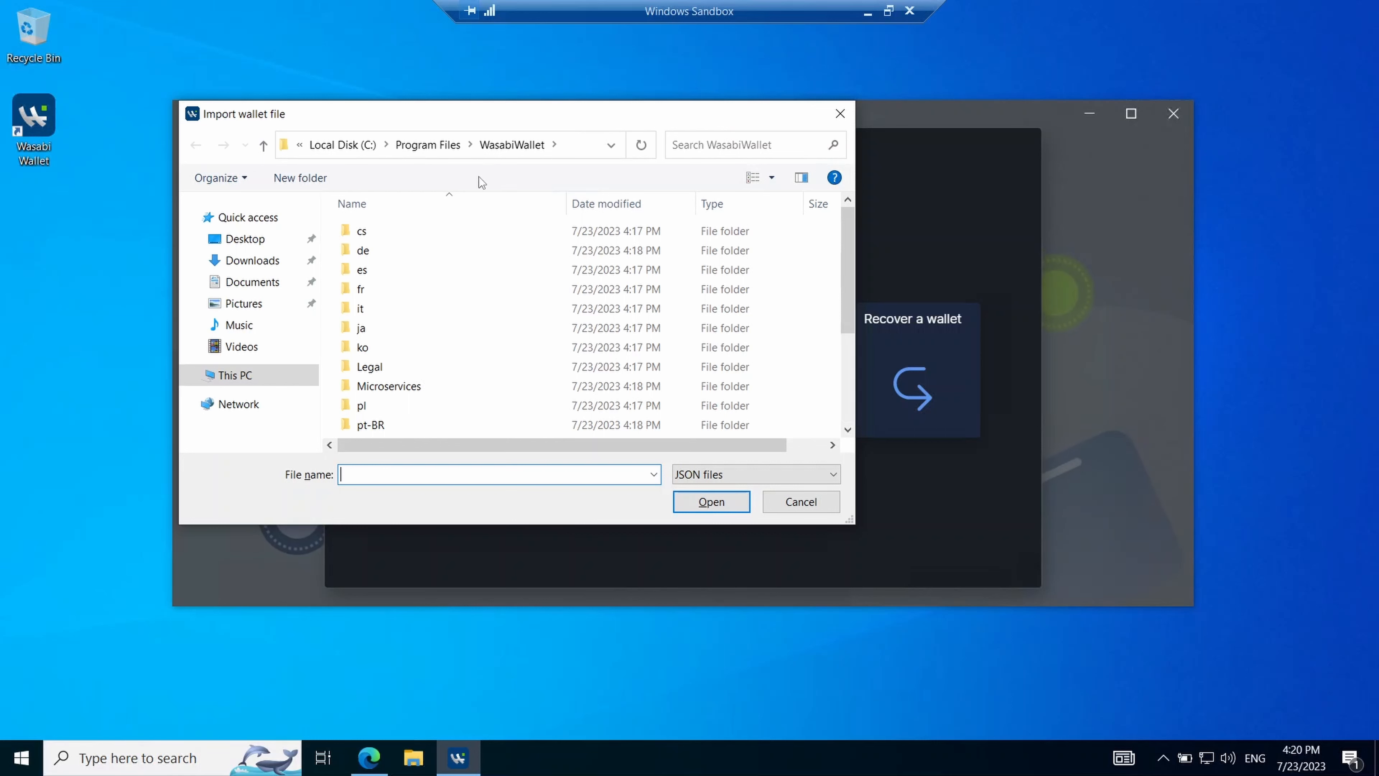
left_click(840, 114)
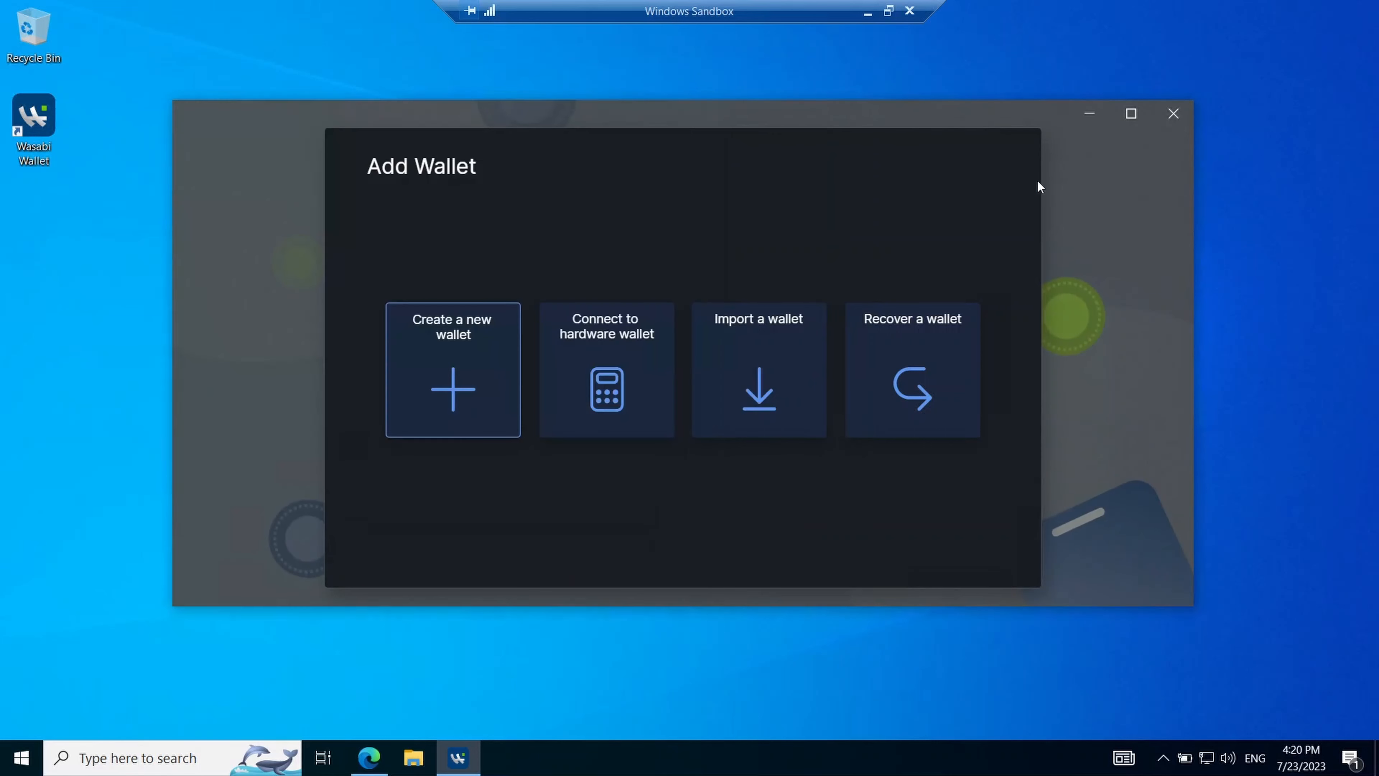
- Begin recovering a wallet named 'Test', enter the first two recovery words, then go back
left_click(902, 383)
type("Test")
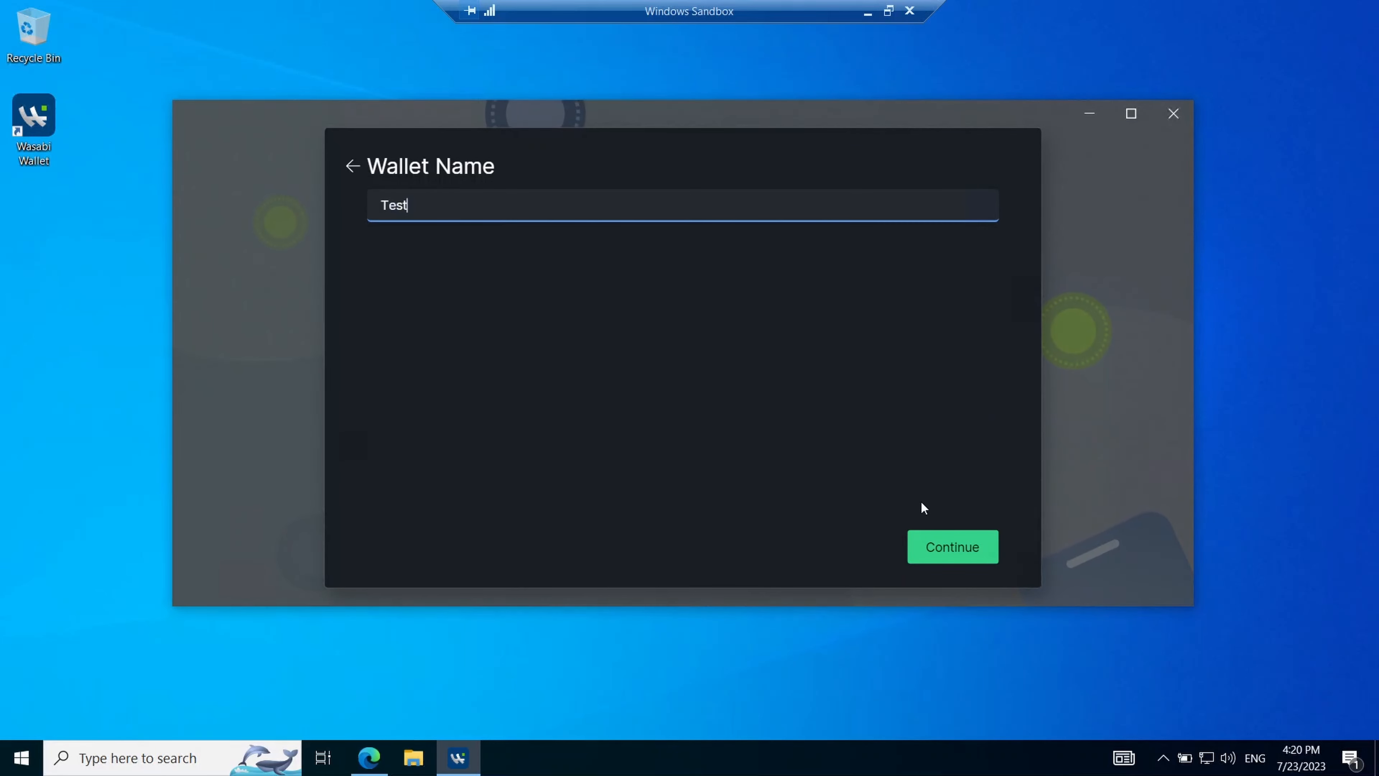
left_click(951, 547)
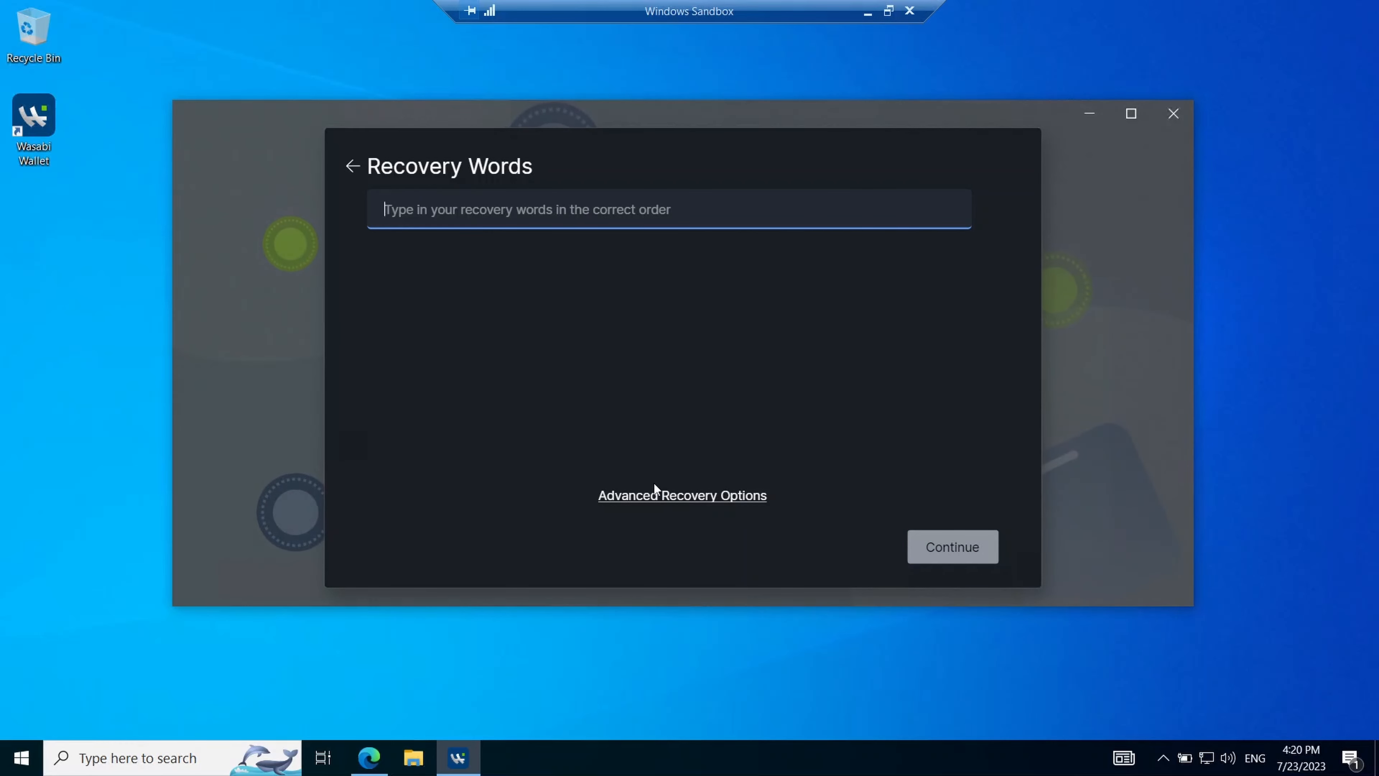
left_click(657, 495)
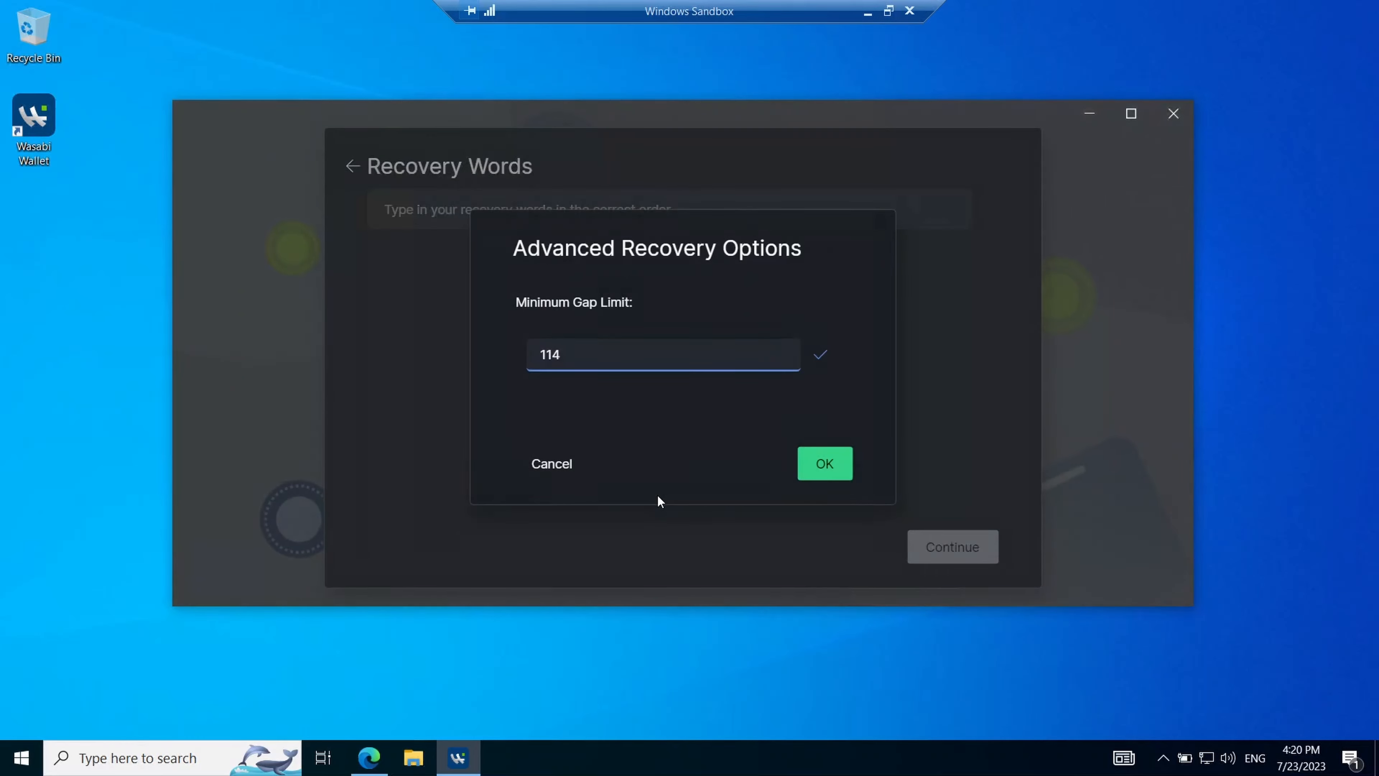
left_click(552, 463)
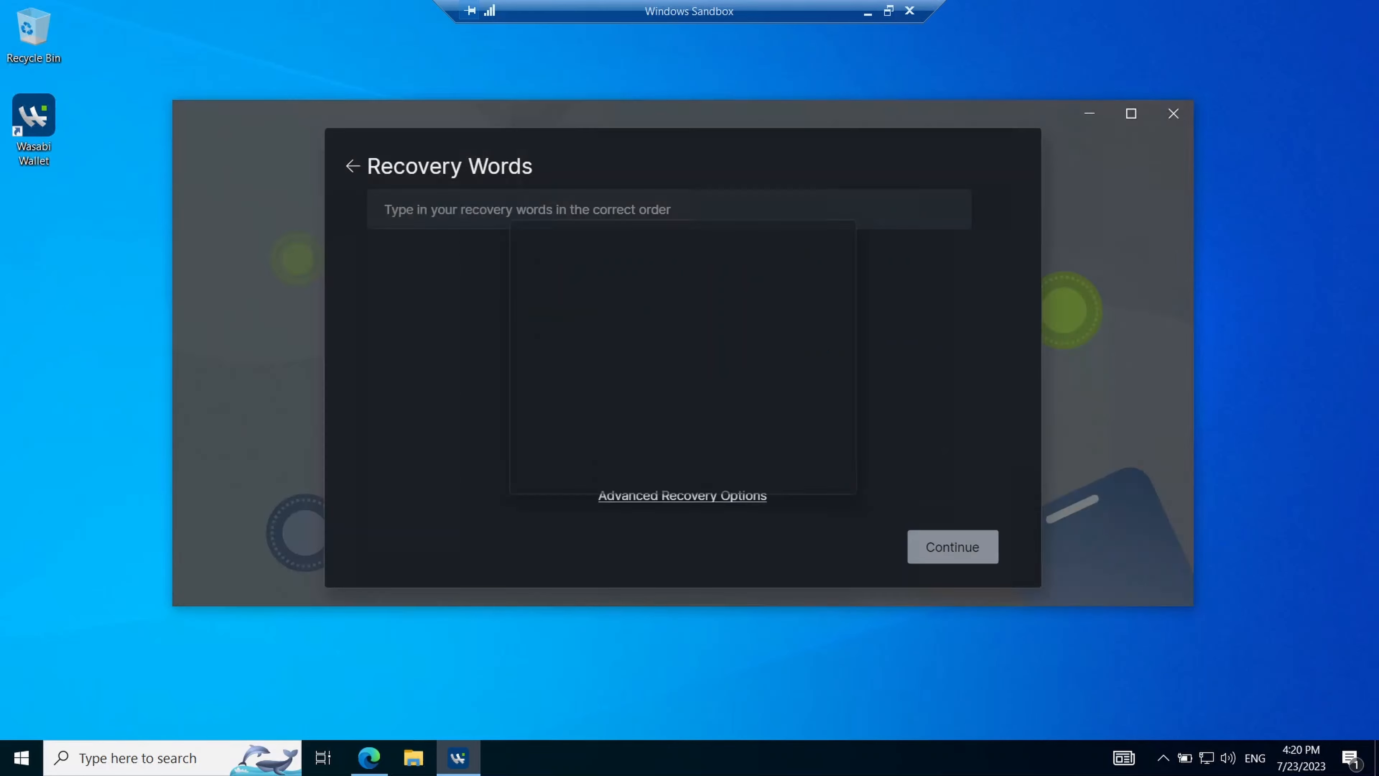
type("normal")
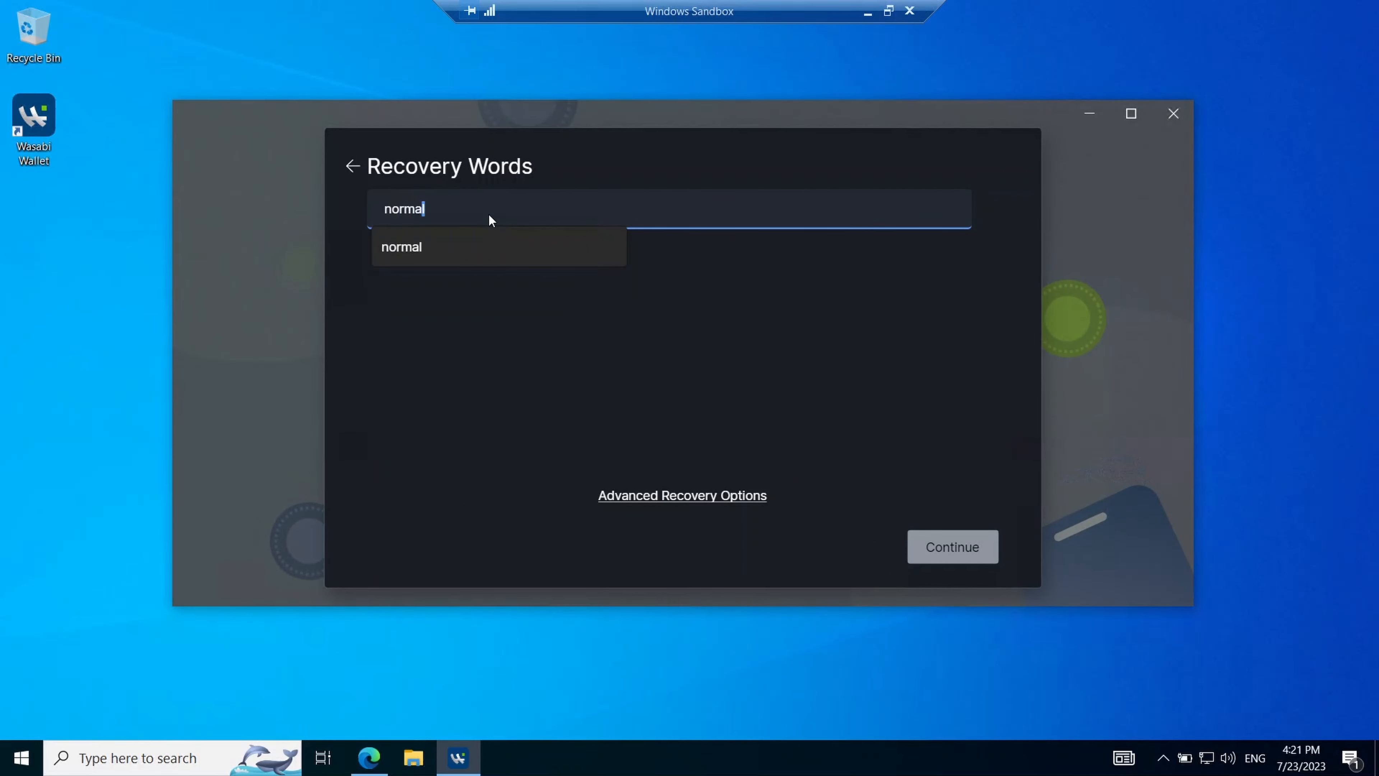
left_click(403, 252)
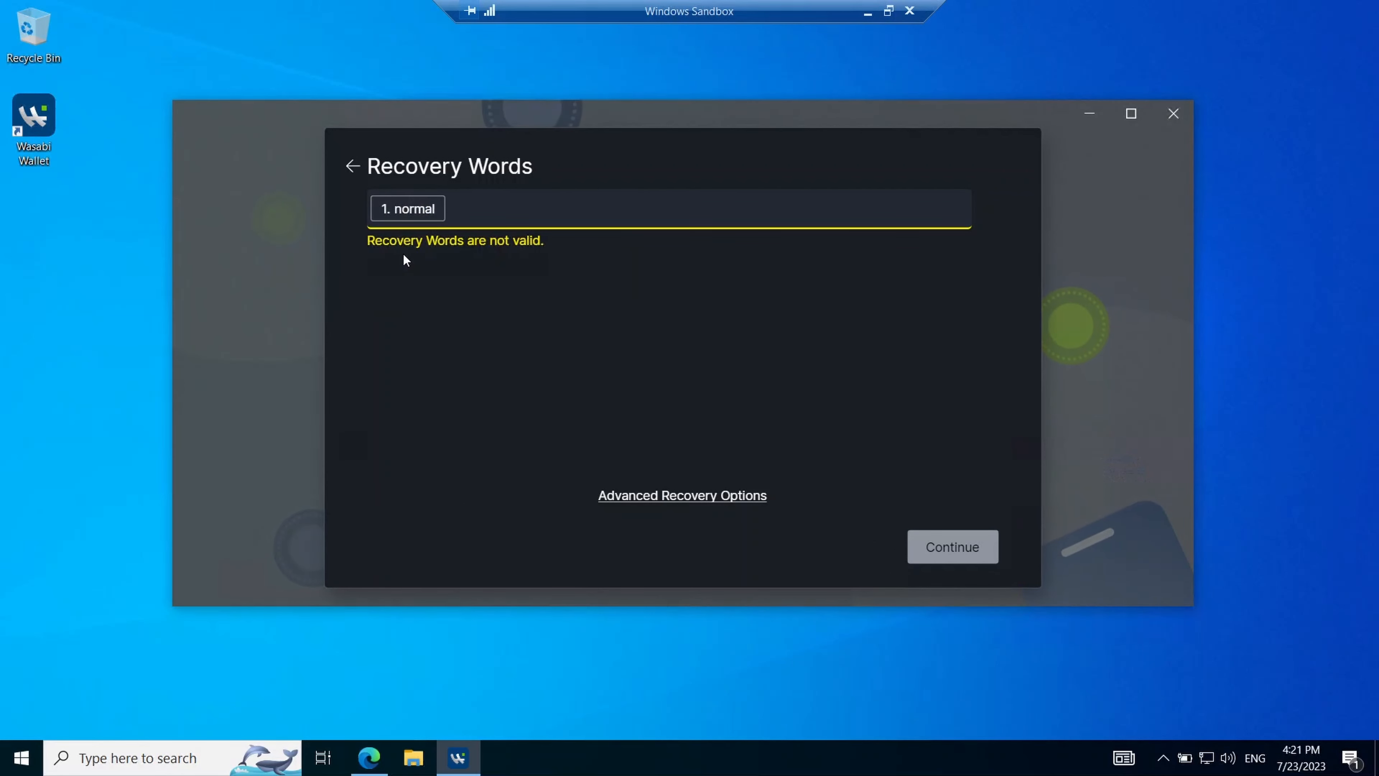
type("myself")
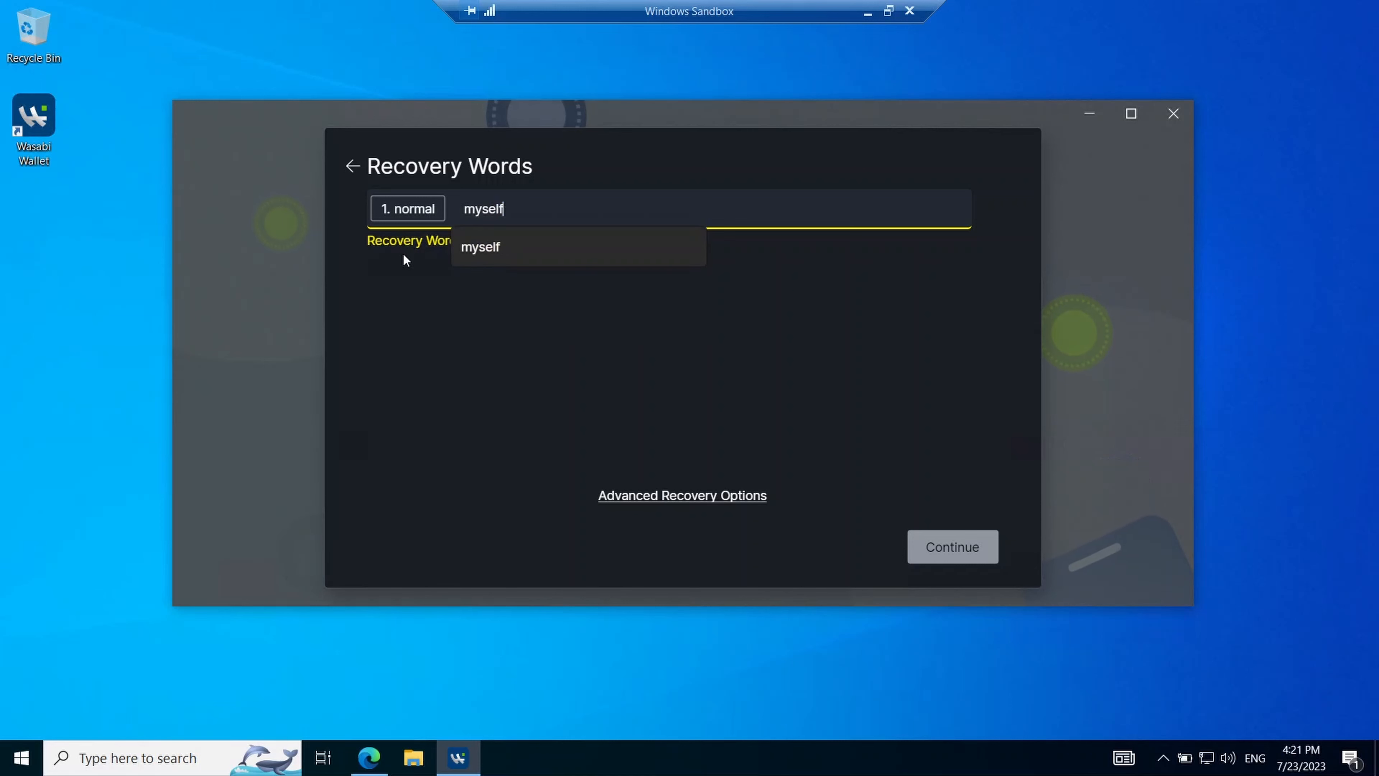
left_click(485, 251)
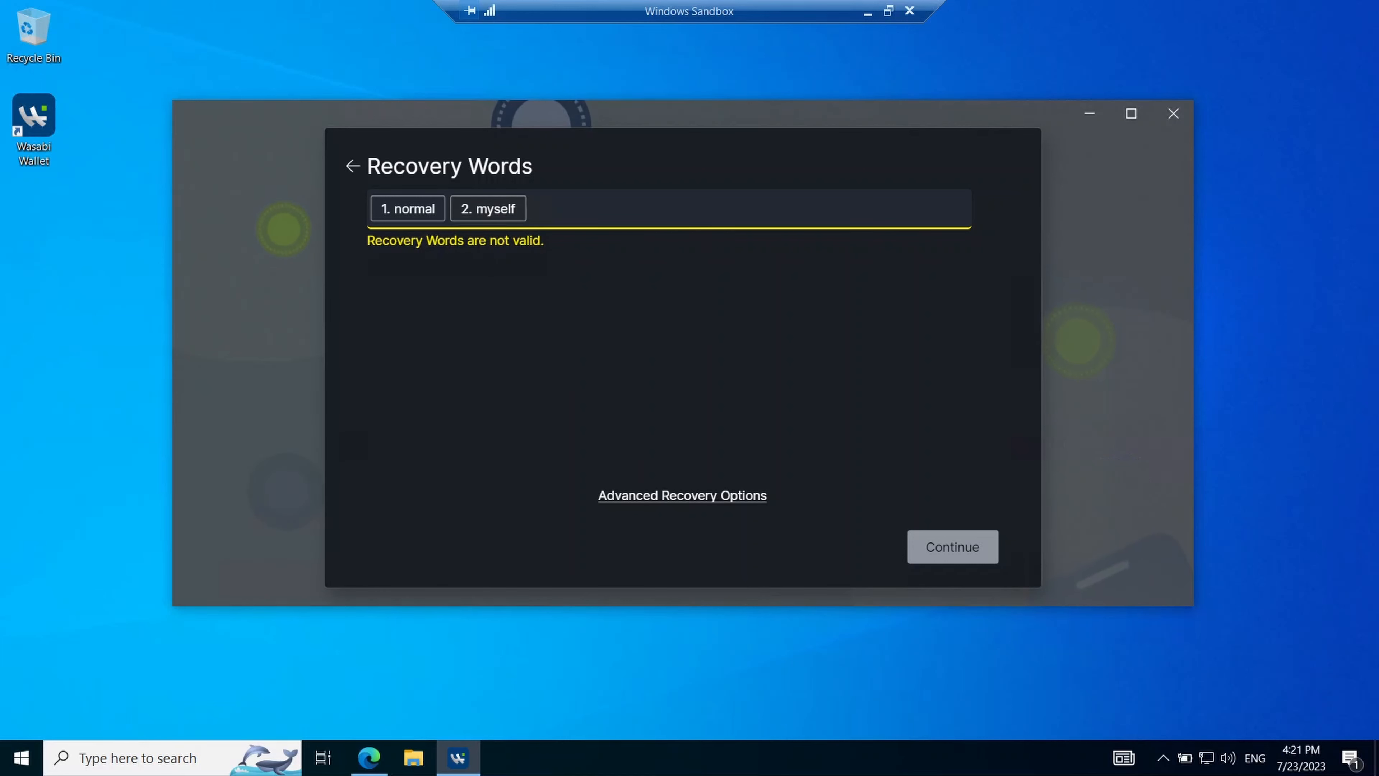
left_click(352, 165)
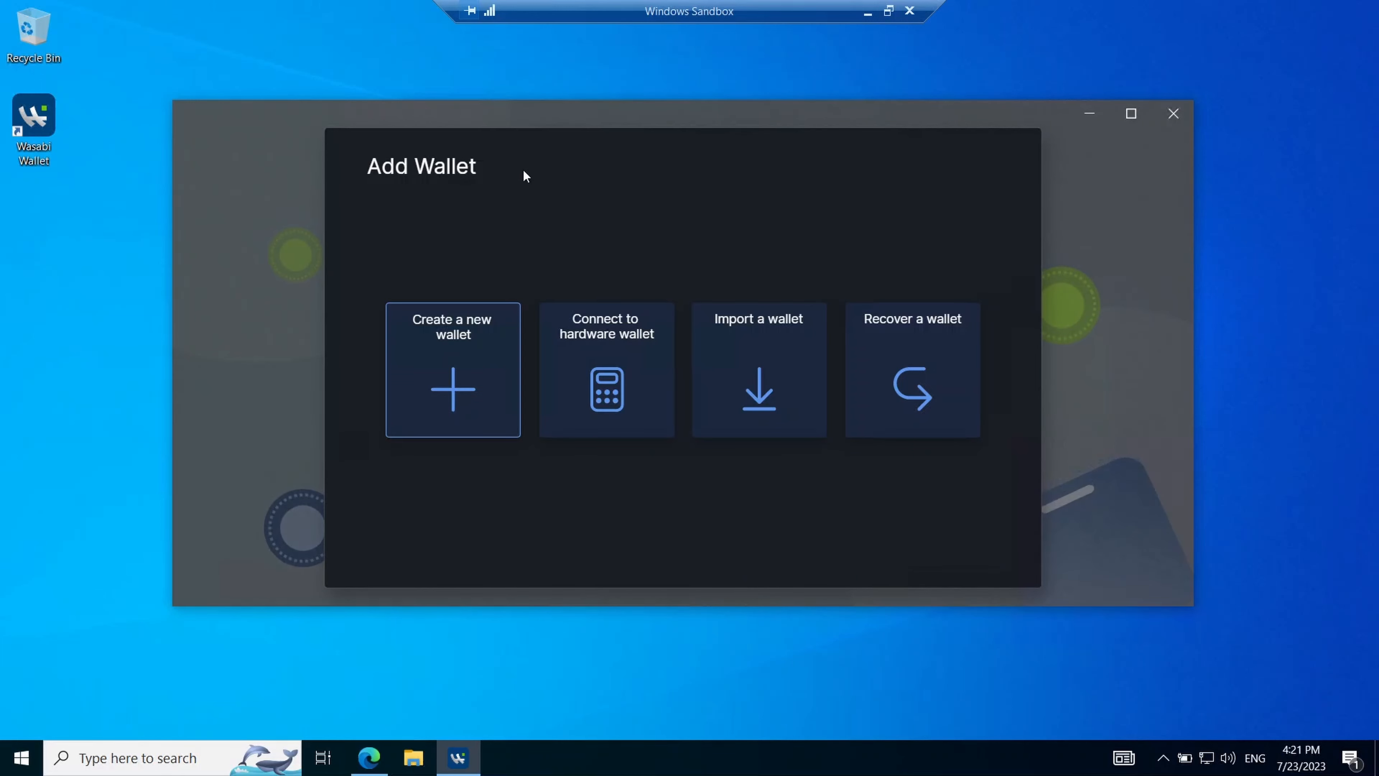
- Create a new wallet named '1' and continue past its recovery words
left_click(457, 387)
type("1")
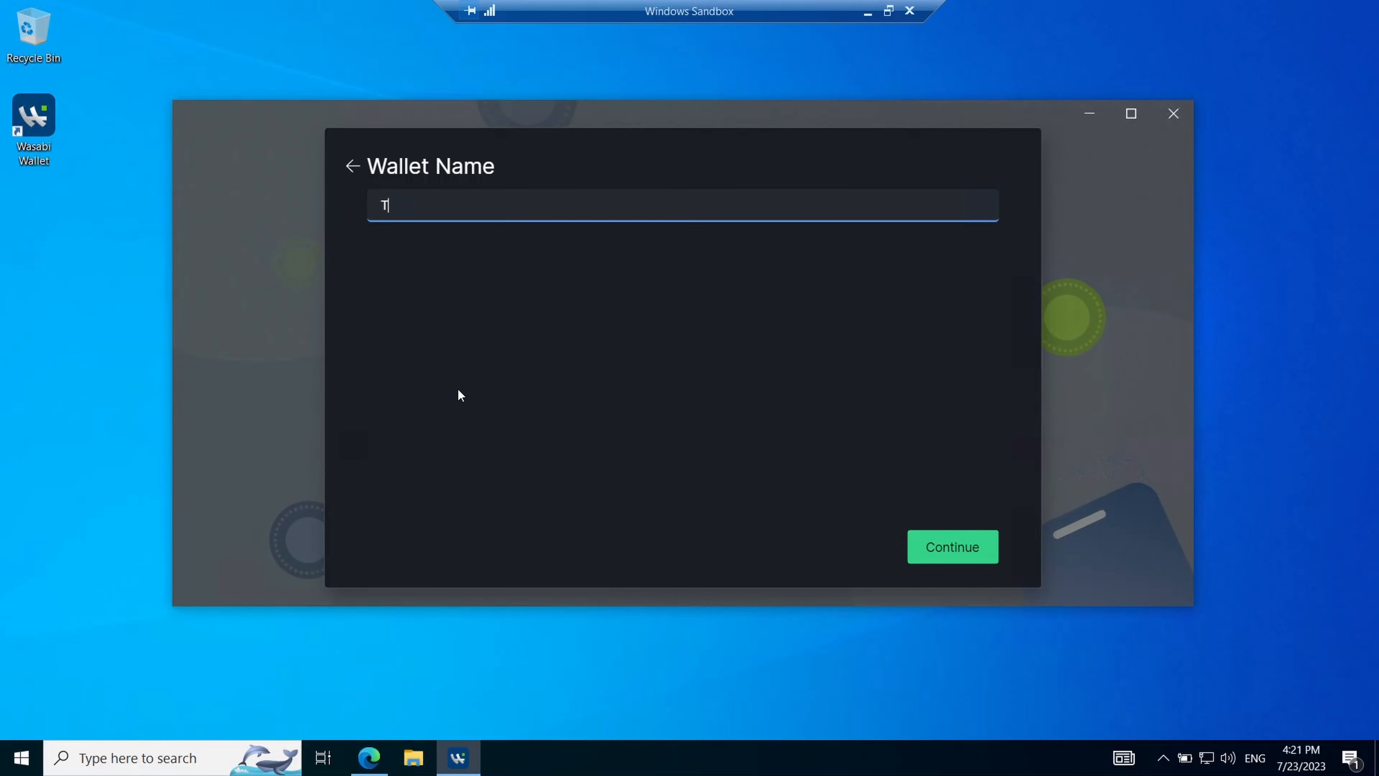
key("Return")
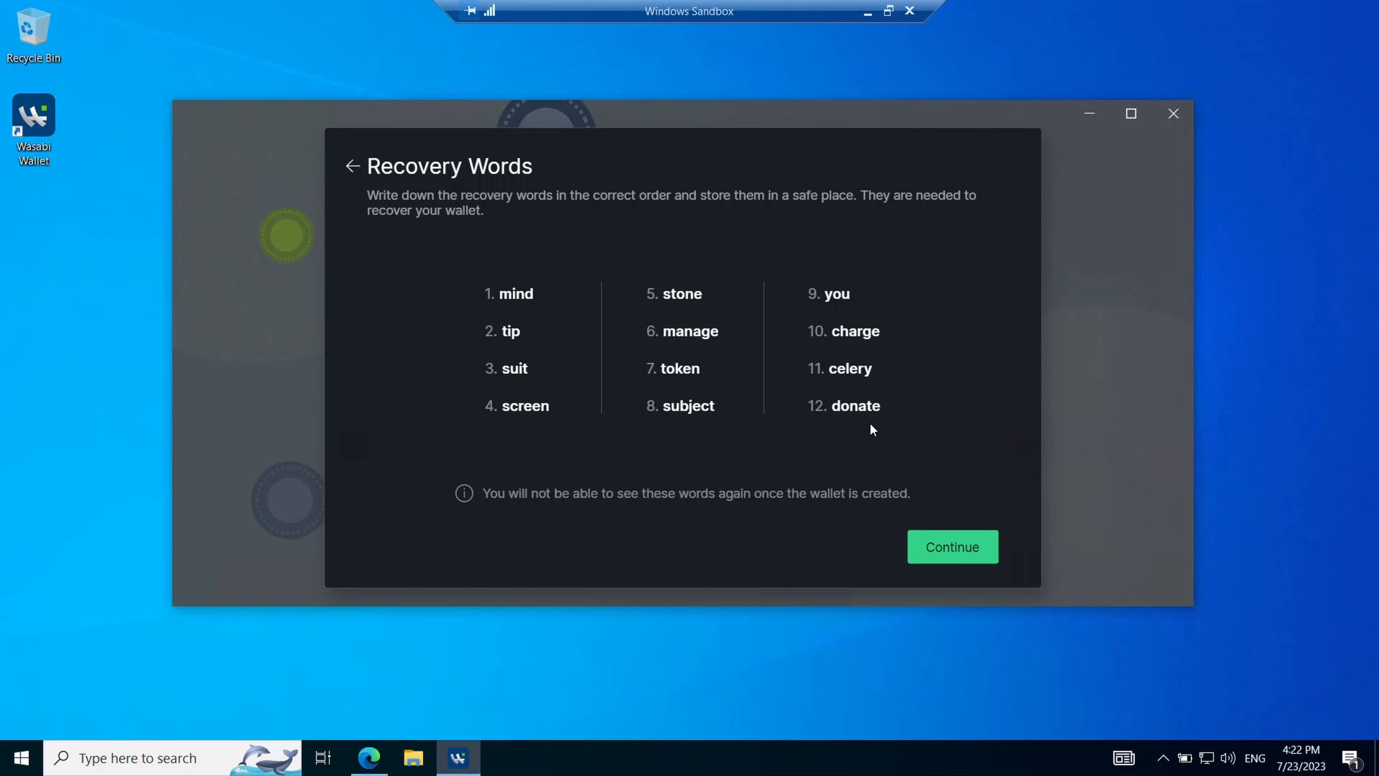
left_click(946, 552)
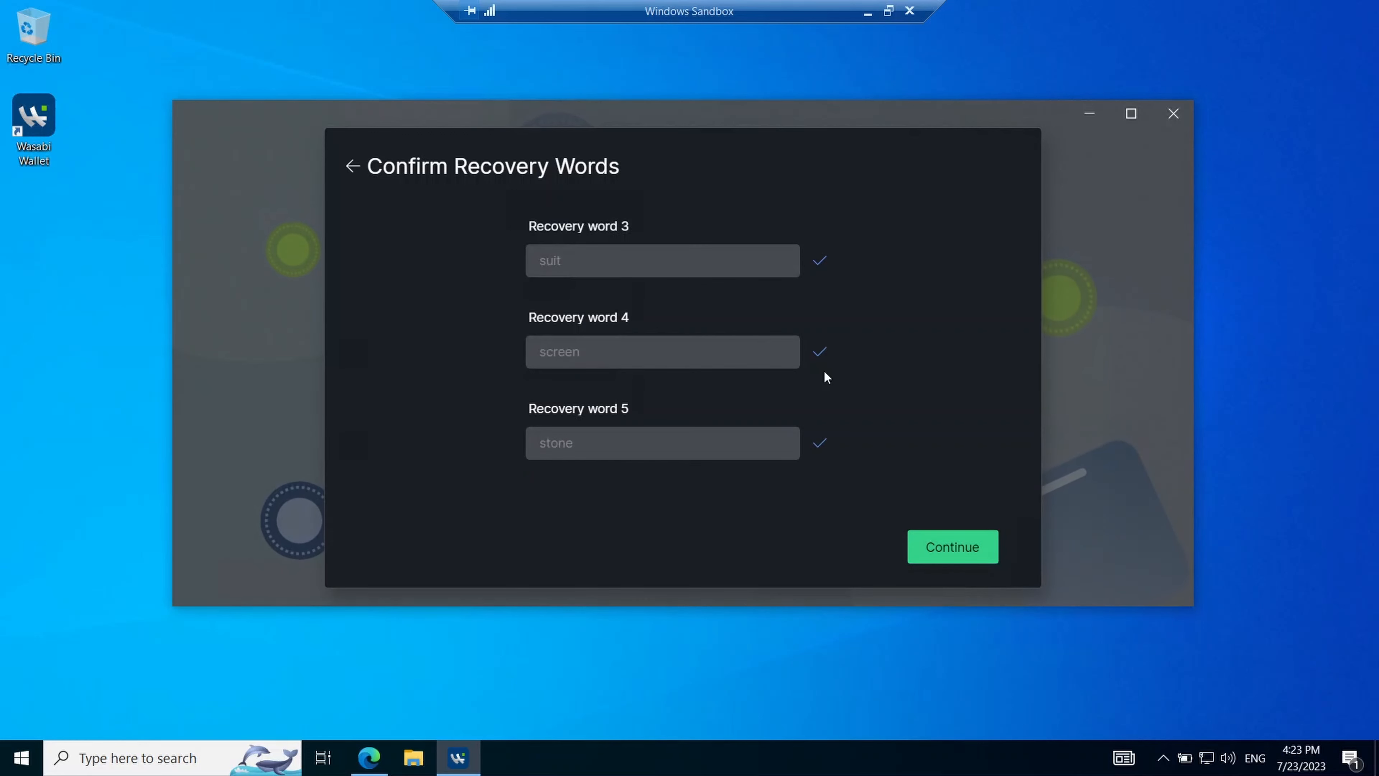
- Submit the recovery words, then enter the wallet password and its confirmation
left_click(937, 549)
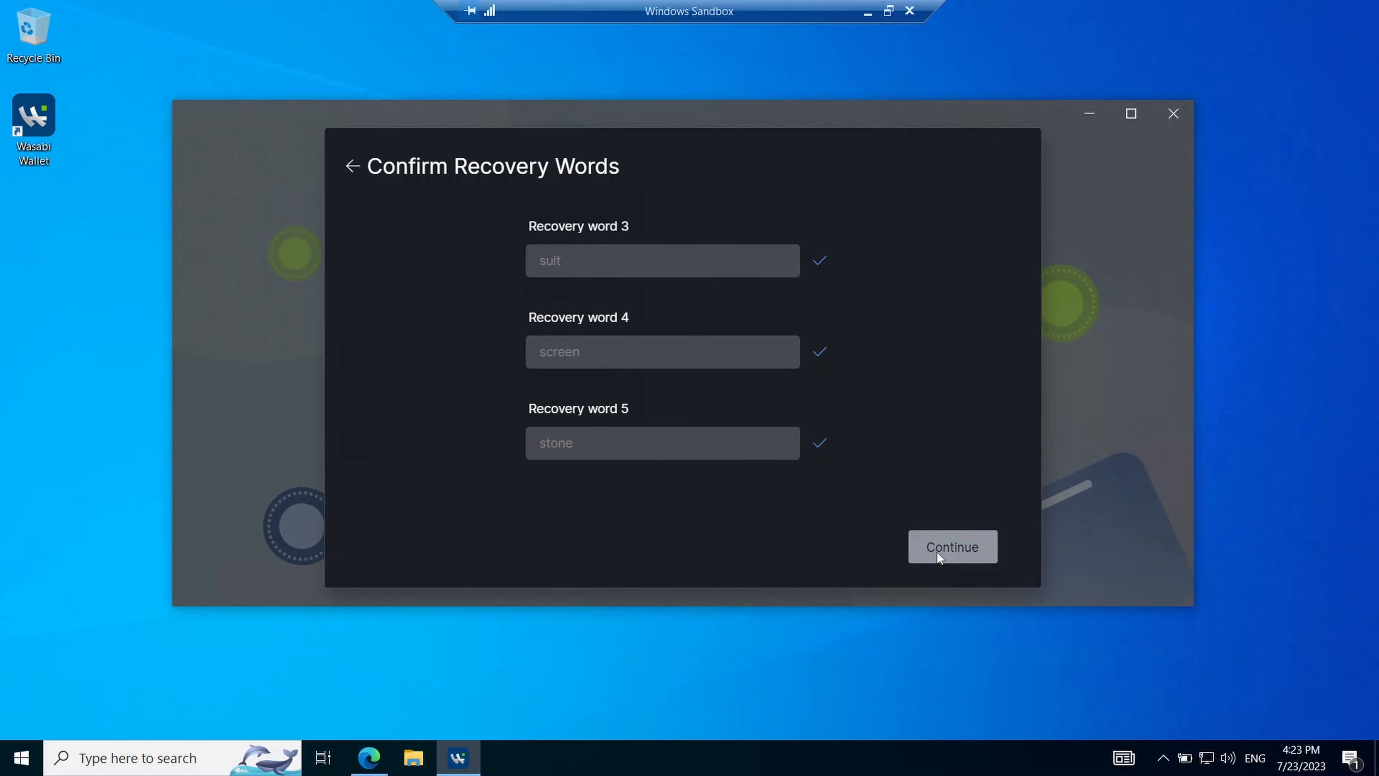
type("a")
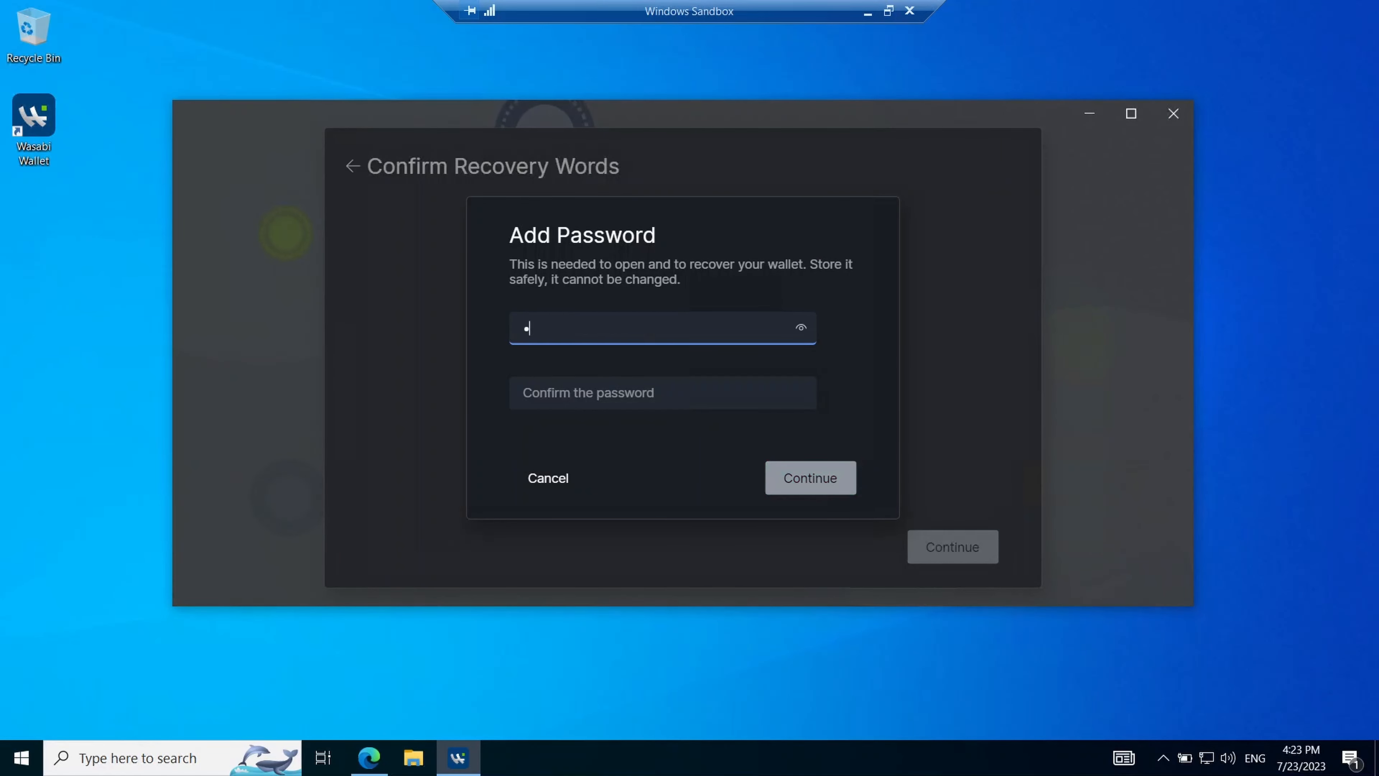
key("Tab")
type("•••")
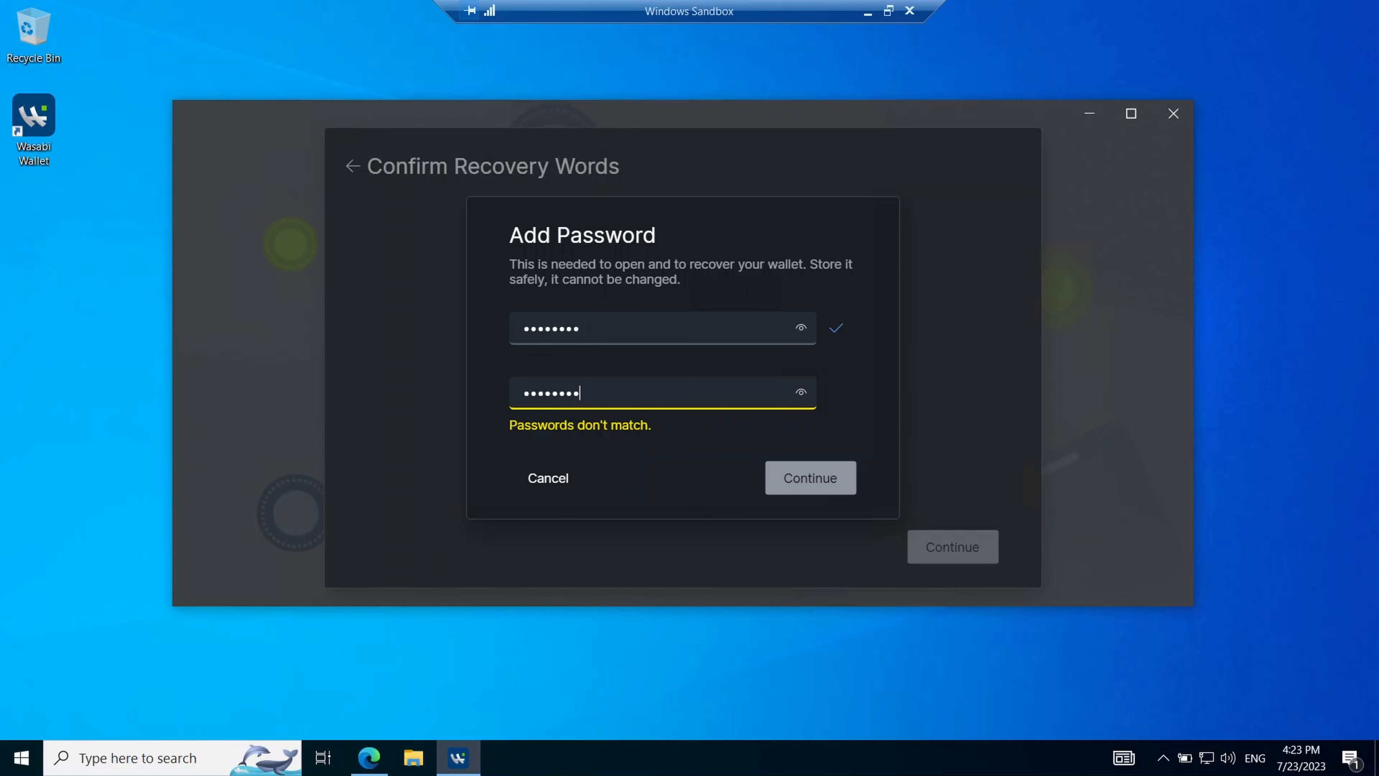
key("BackSpace")
key("BackSpace")
key("BackSpace")
key("BackSpace")
key("BackSpace")
key("BackSpace")
key("BackSpace")
key("BackSpace")
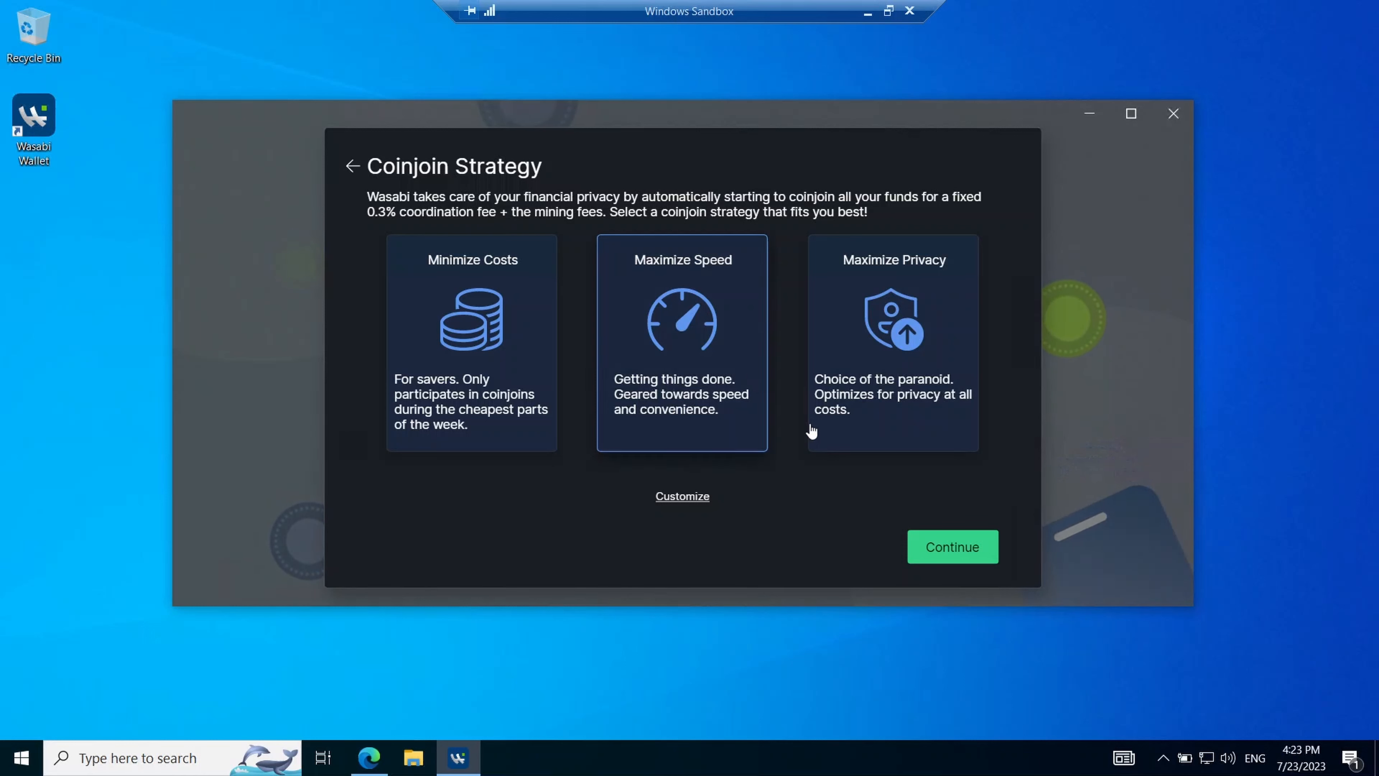
- Try anonymity score targets 46, near-maximum and 5, discard them, and create the wallet
left_click(679, 496)
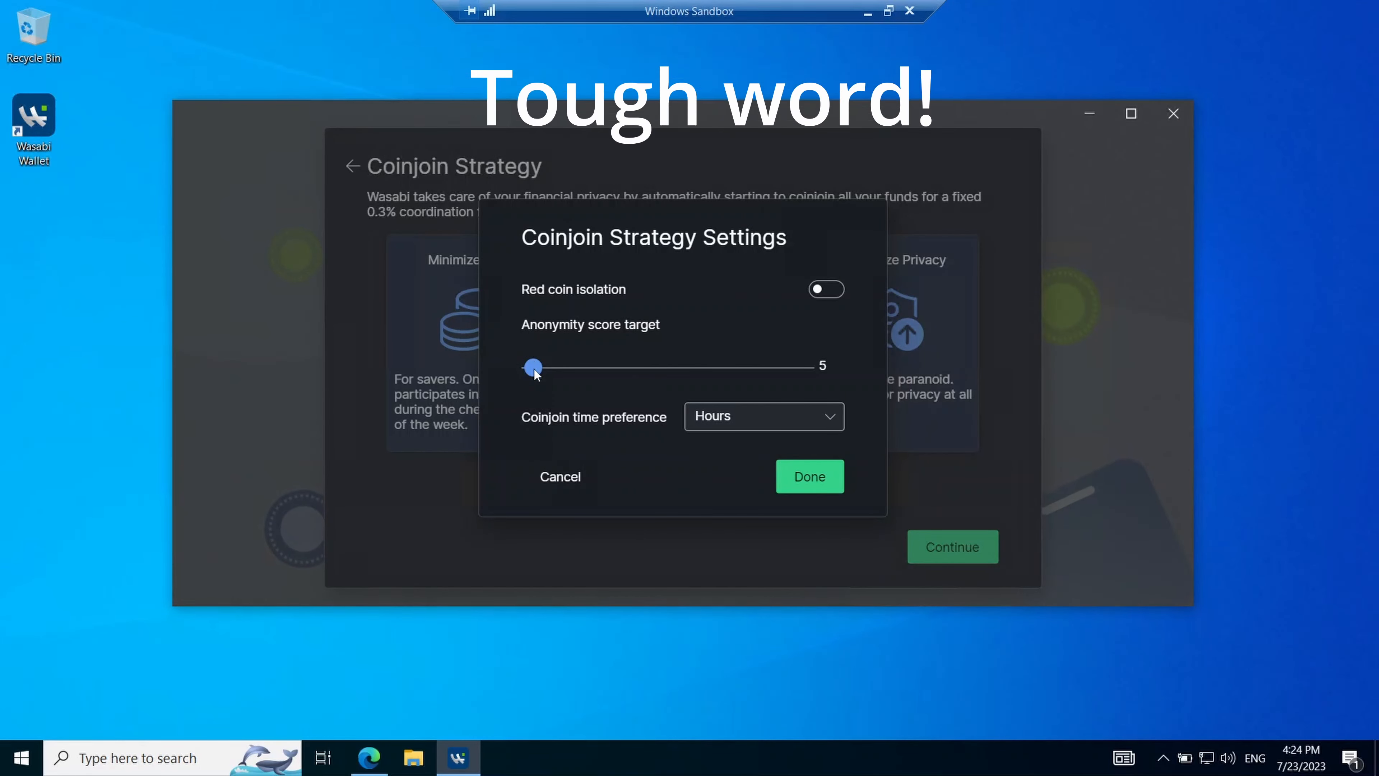
left_click(570, 368)
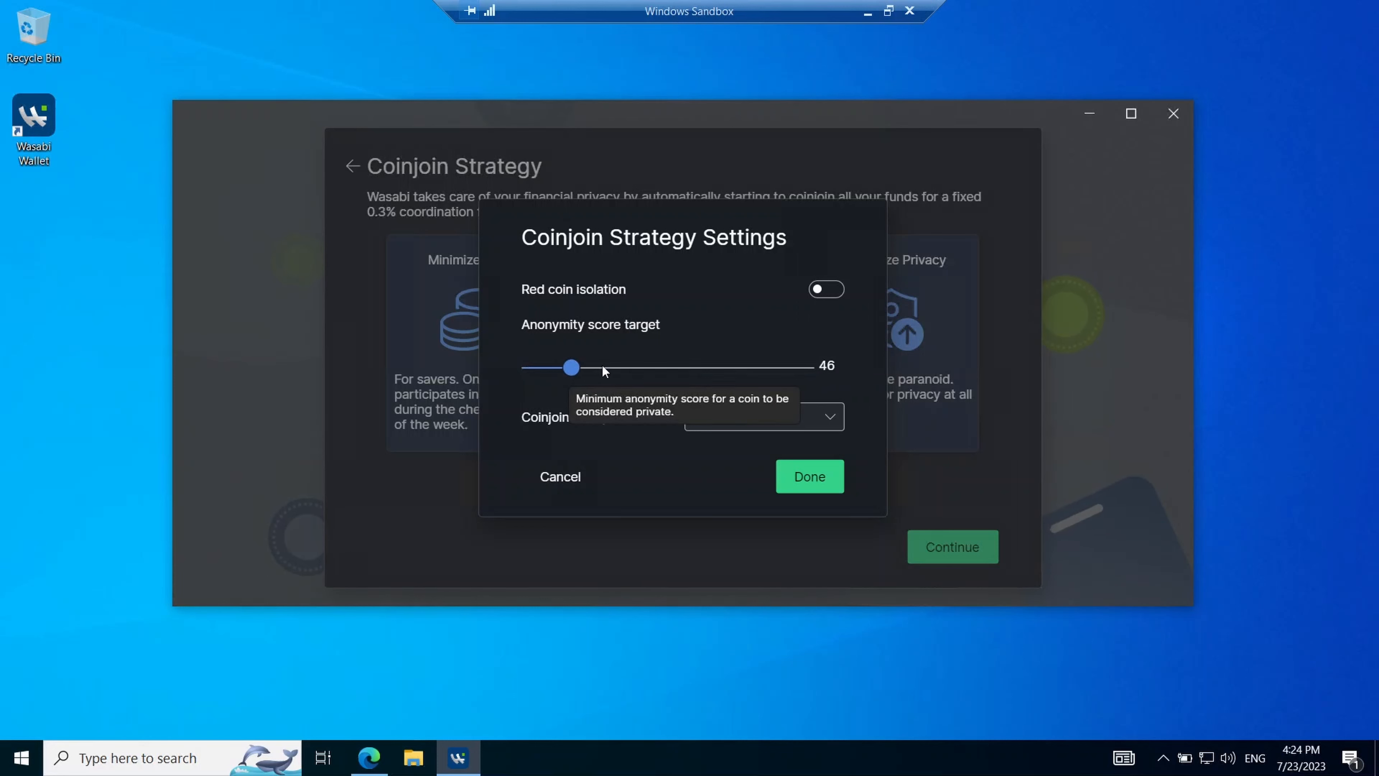
left_click(614, 367)
left_click(533, 367)
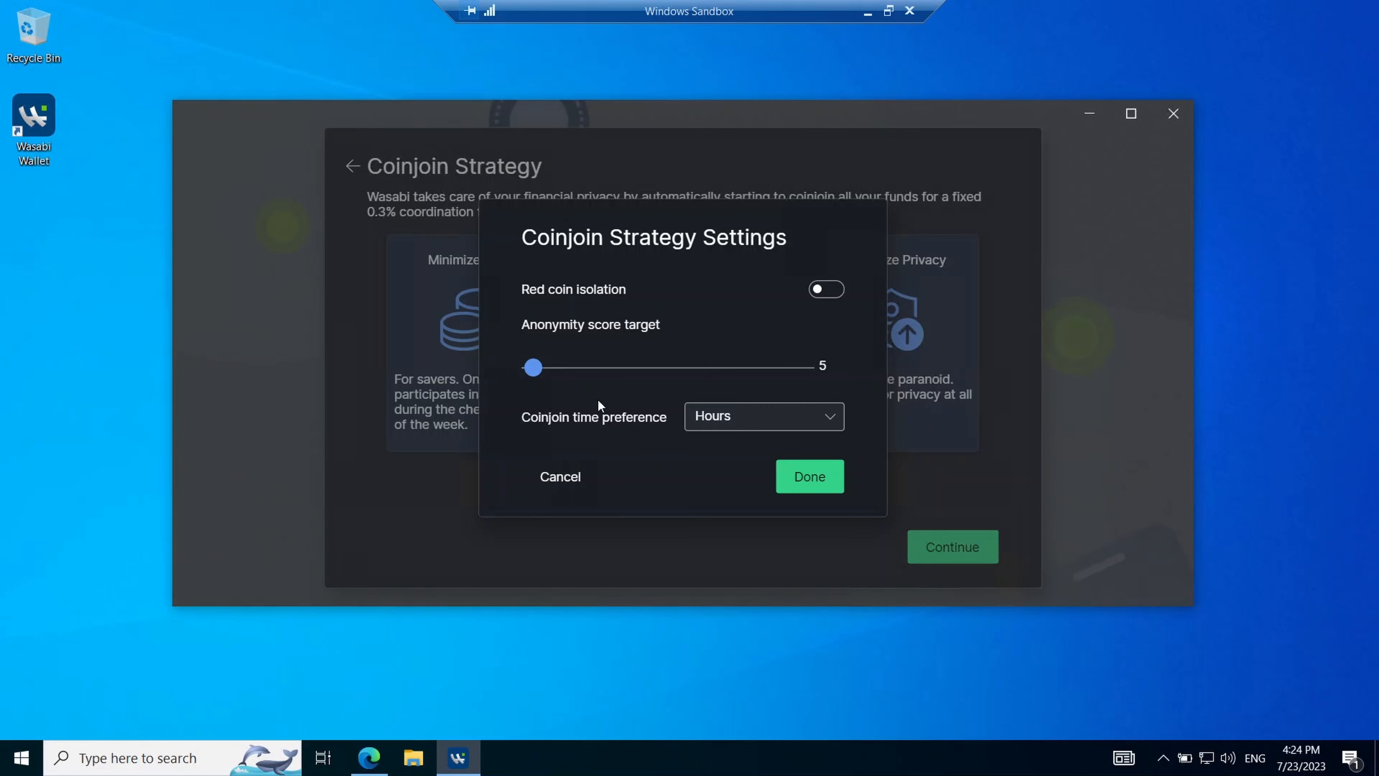
left_click(555, 485)
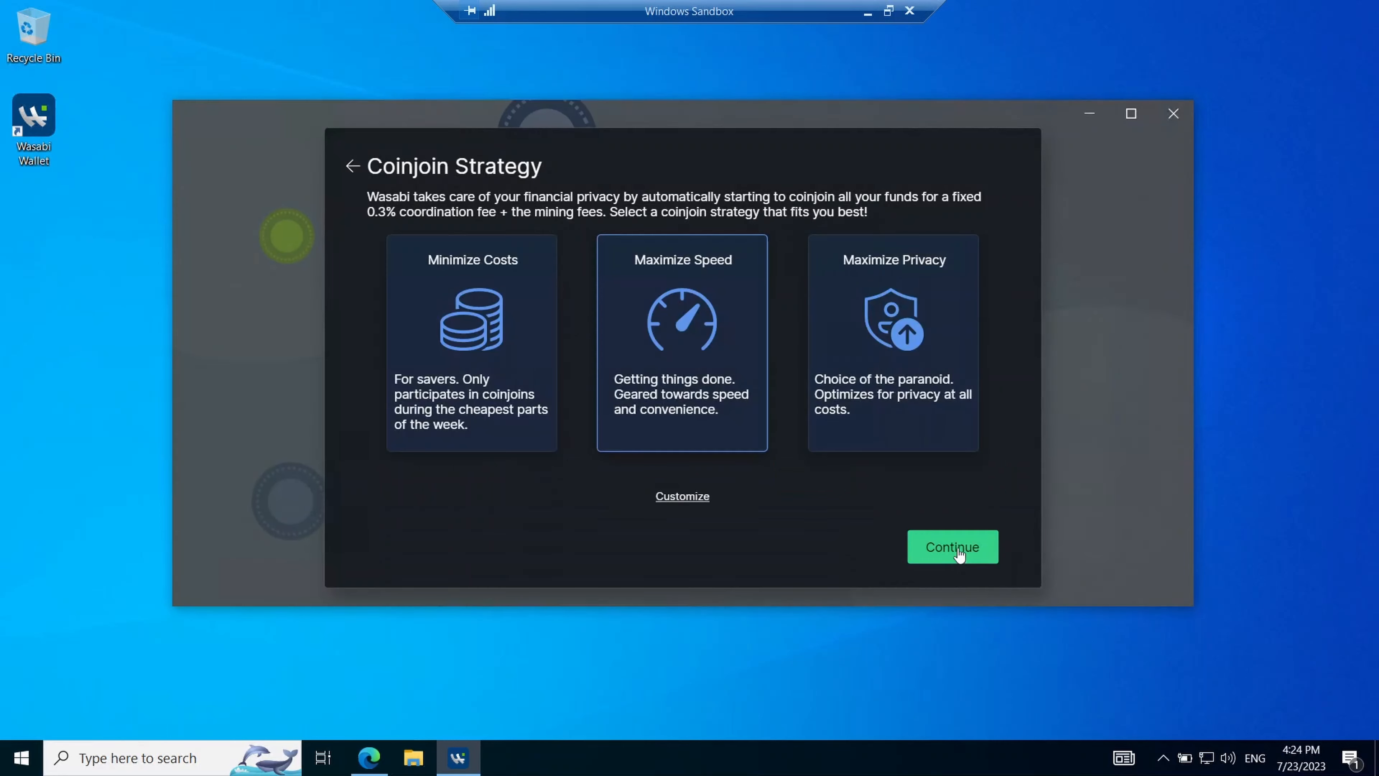
left_click(957, 546)
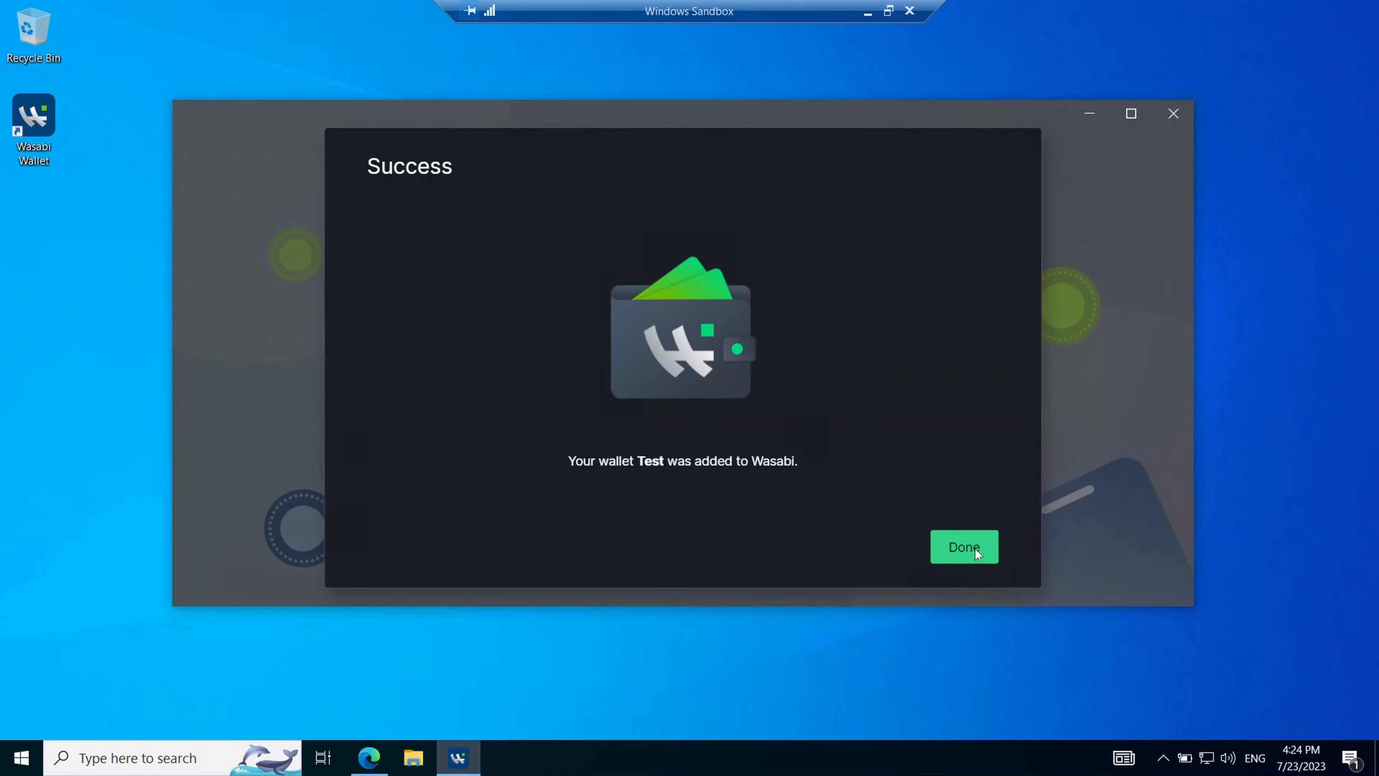
- Dismiss the success screen and unlock the Test wallet with its password
left_click(974, 549)
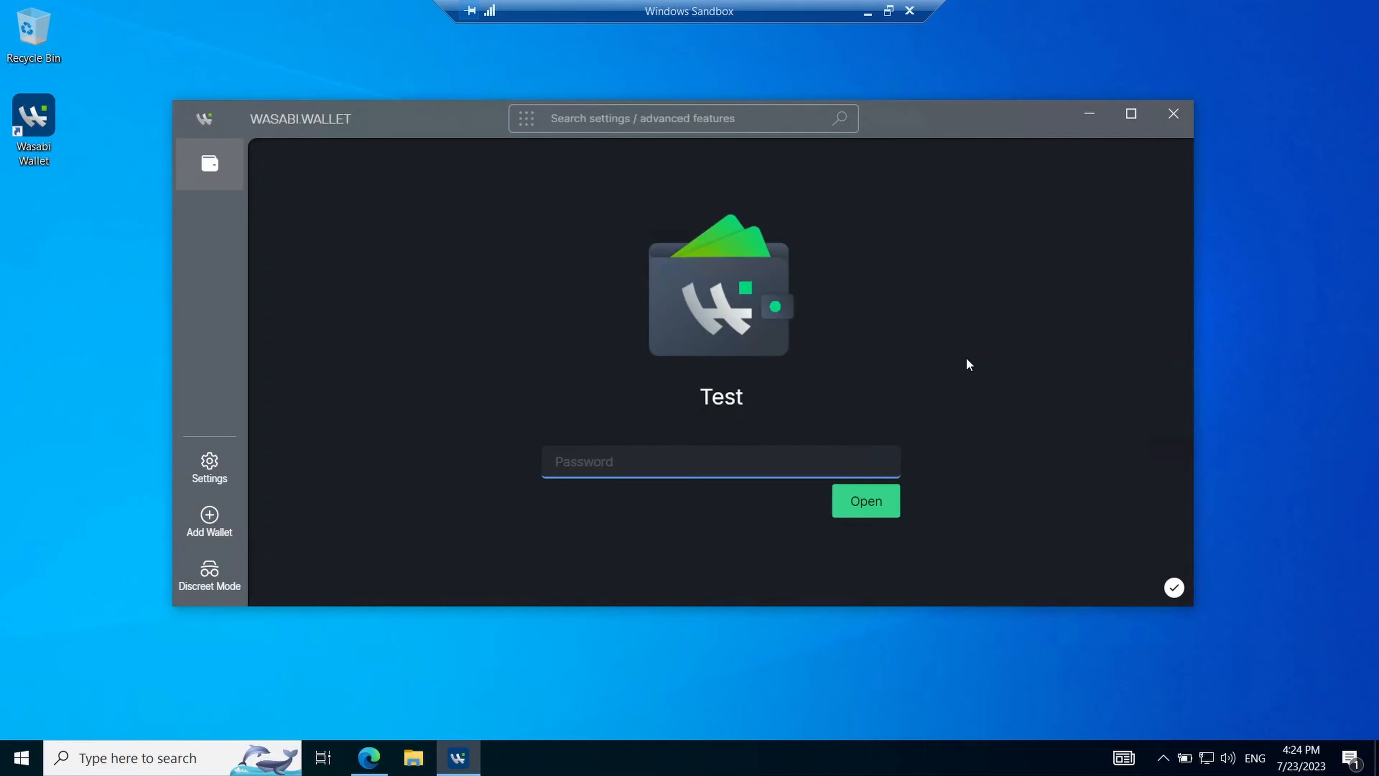
type("•")
key("Return")
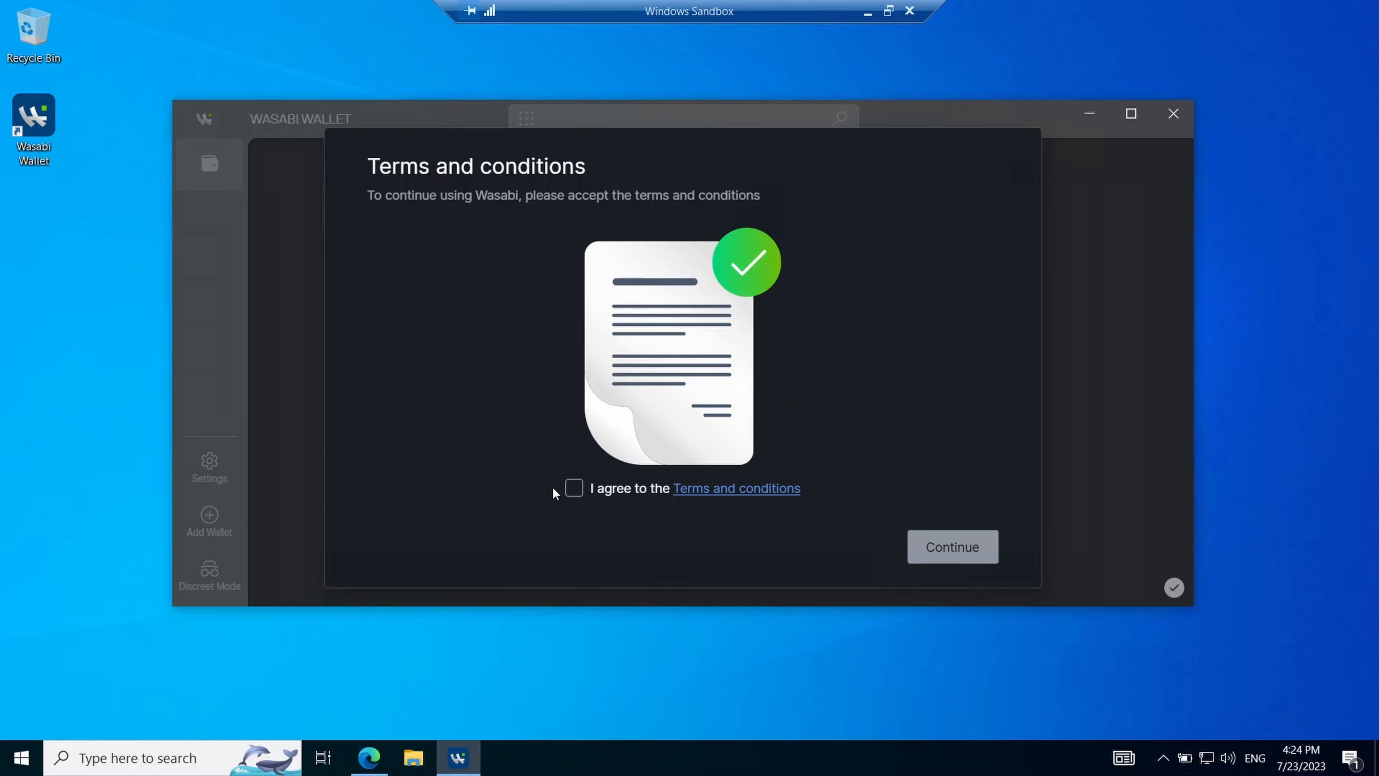
- Read the legal document to the end, return, and agree to the terms and conditions
left_click(704, 487)
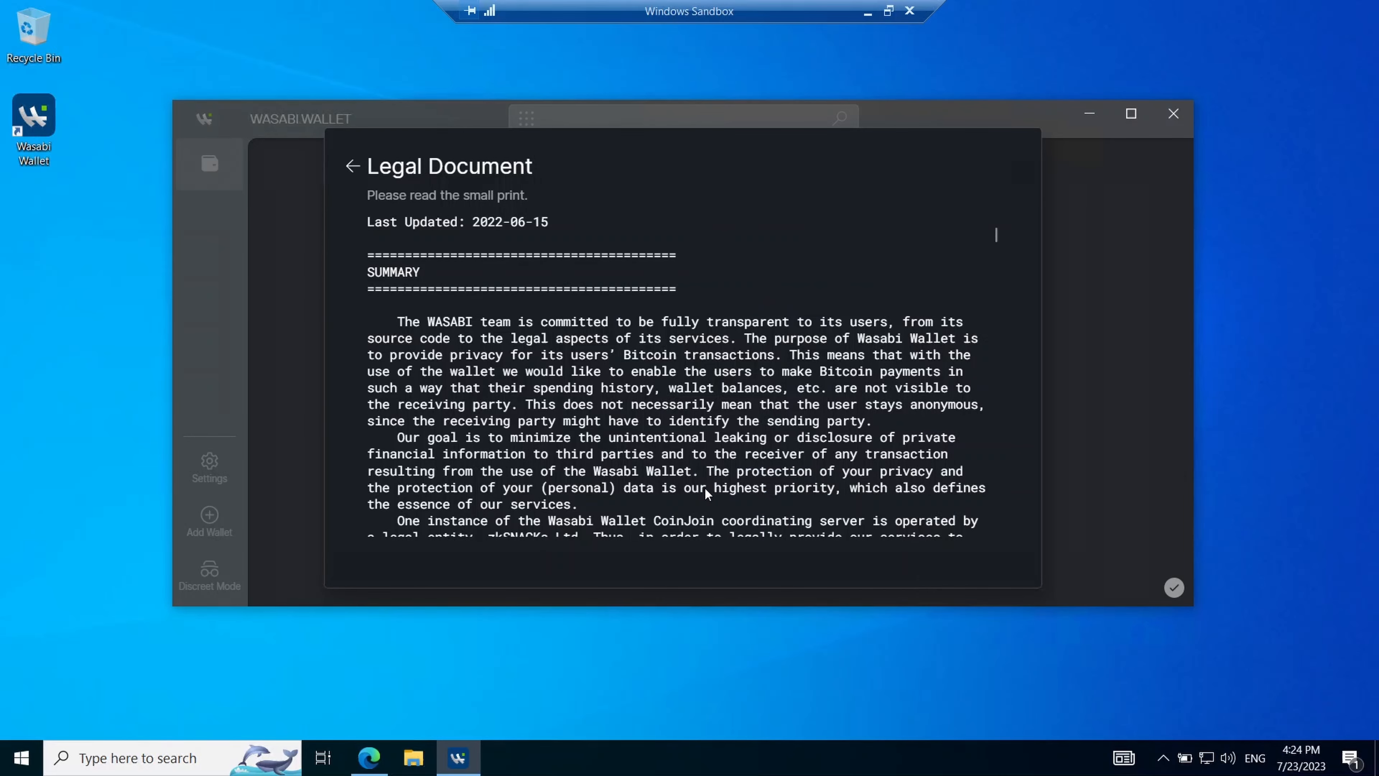
scroll(642, 331, "down", 10)
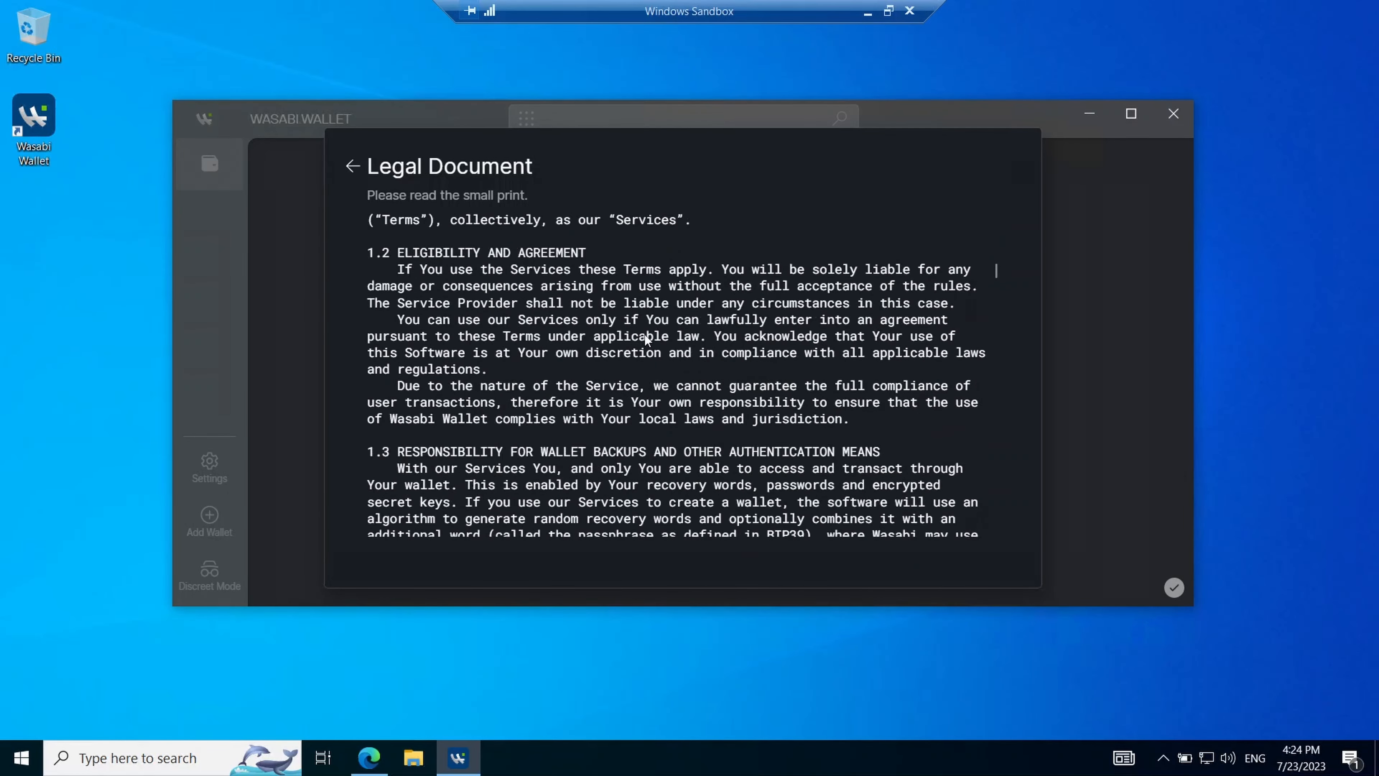
scroll(645, 334, "down", 15)
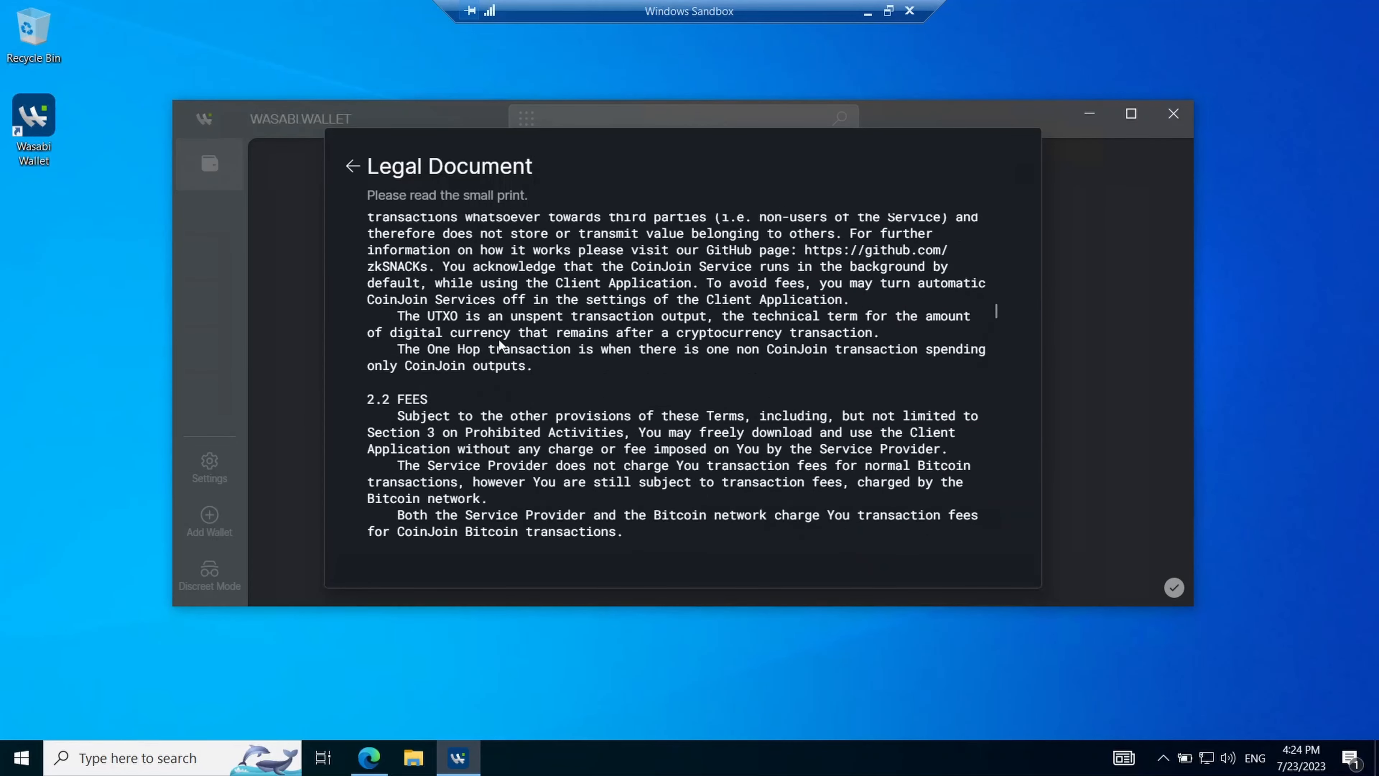
scroll(641, 332, "down", 20)
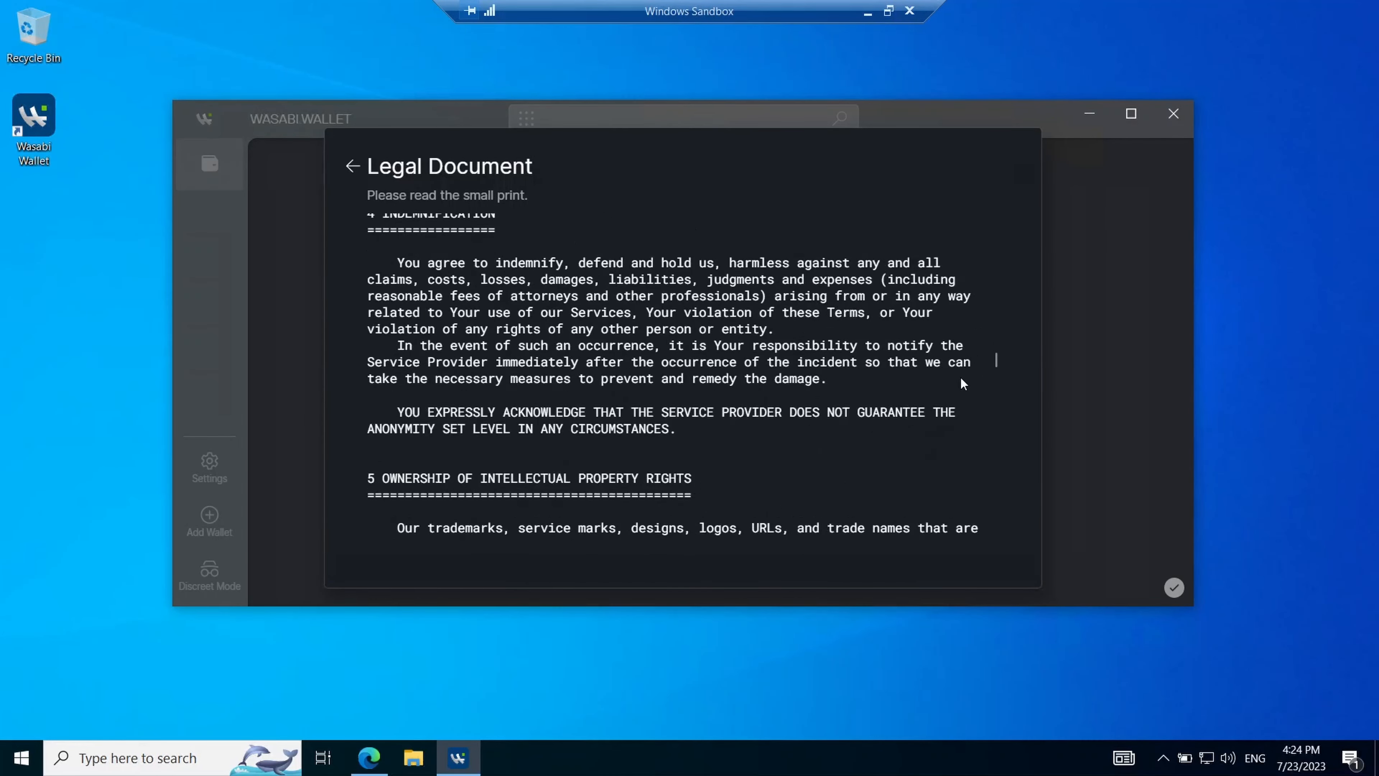
scroll(961, 383, "down", 20)
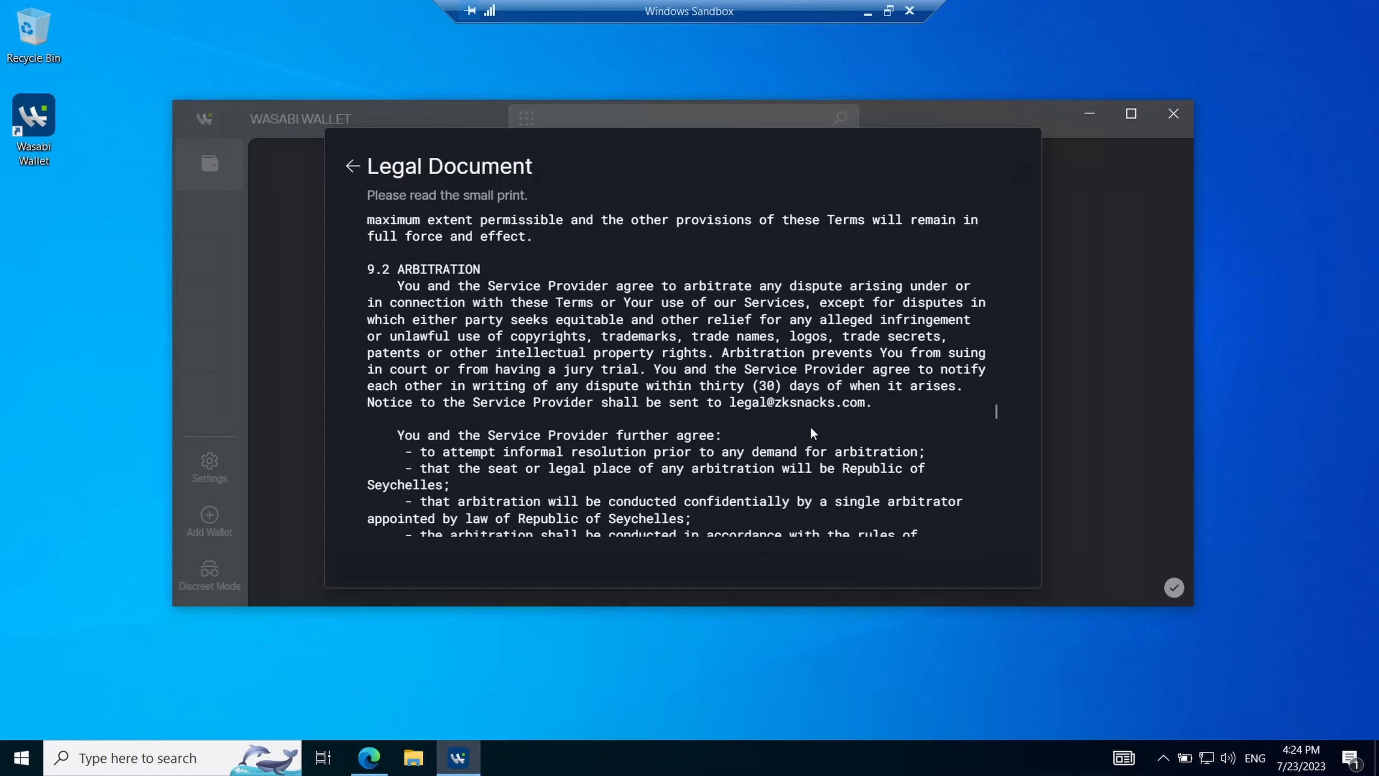
scroll(812, 433, "down", 20)
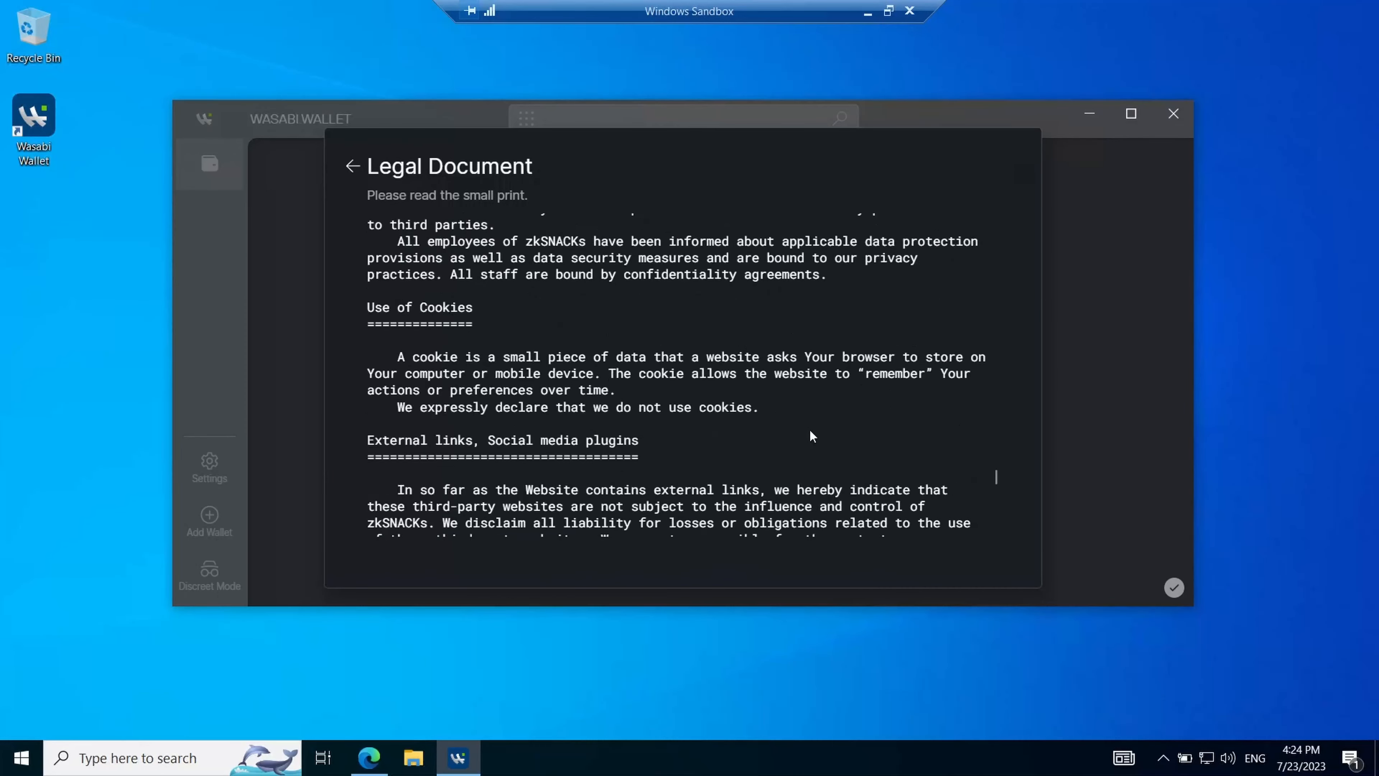
scroll(813, 436, "down", 20)
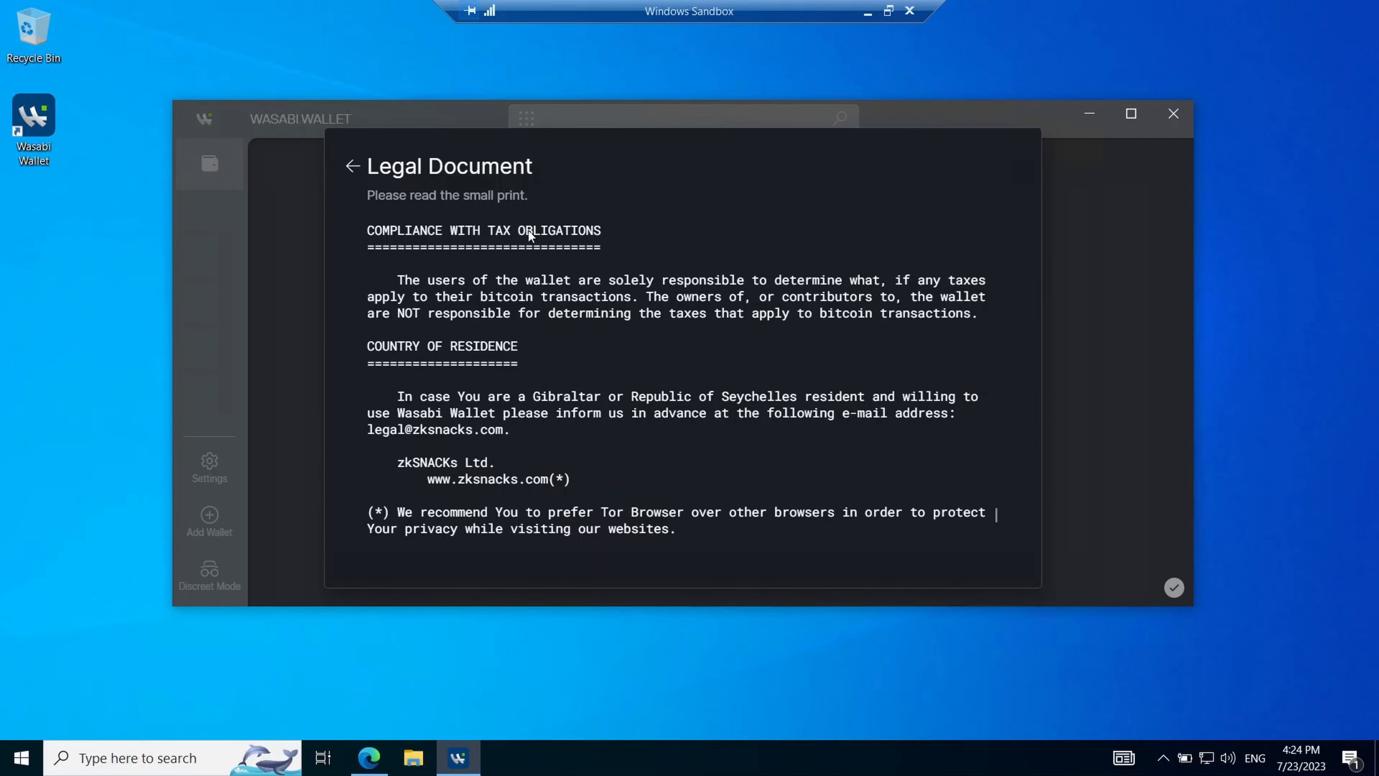
left_click(353, 167)
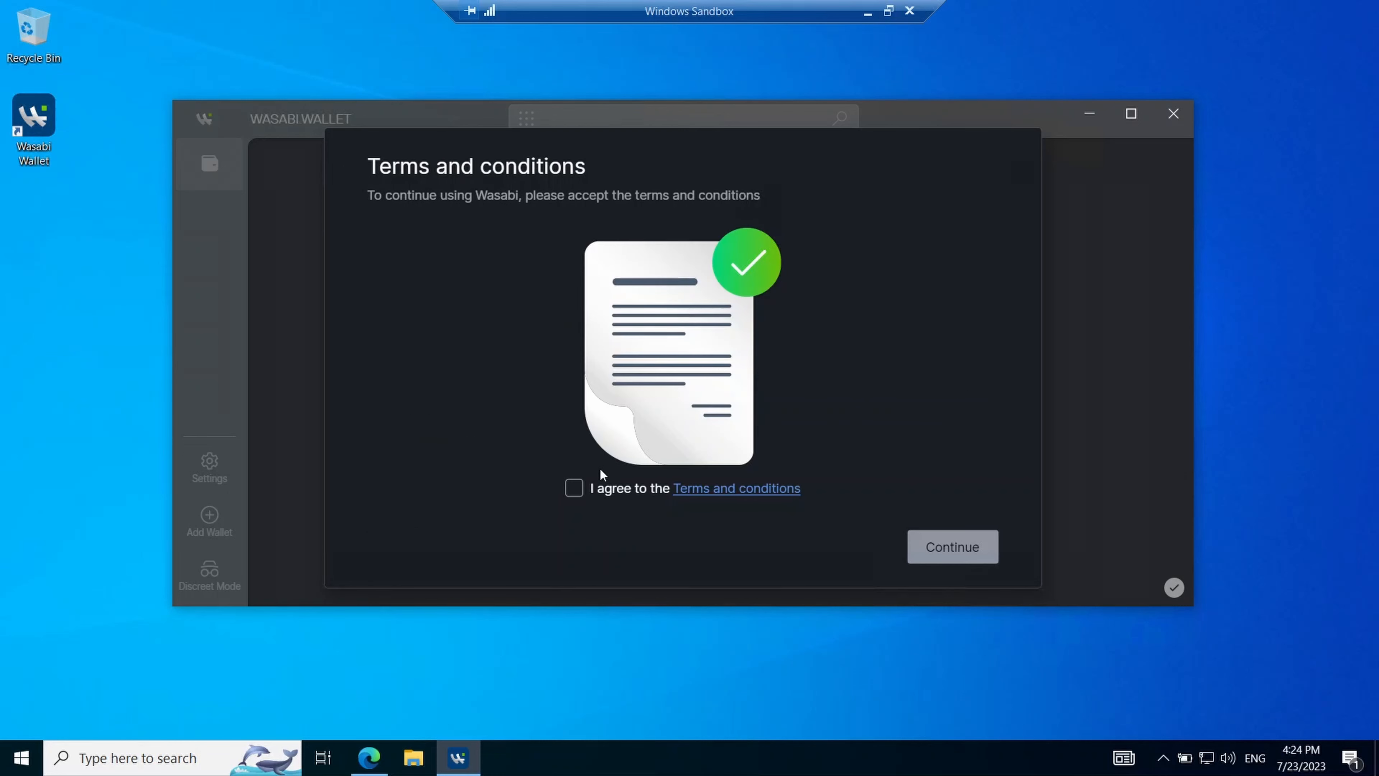
left_click(574, 488)
- Continue into the Test wallet and bring up the application Settings
left_click(950, 549)
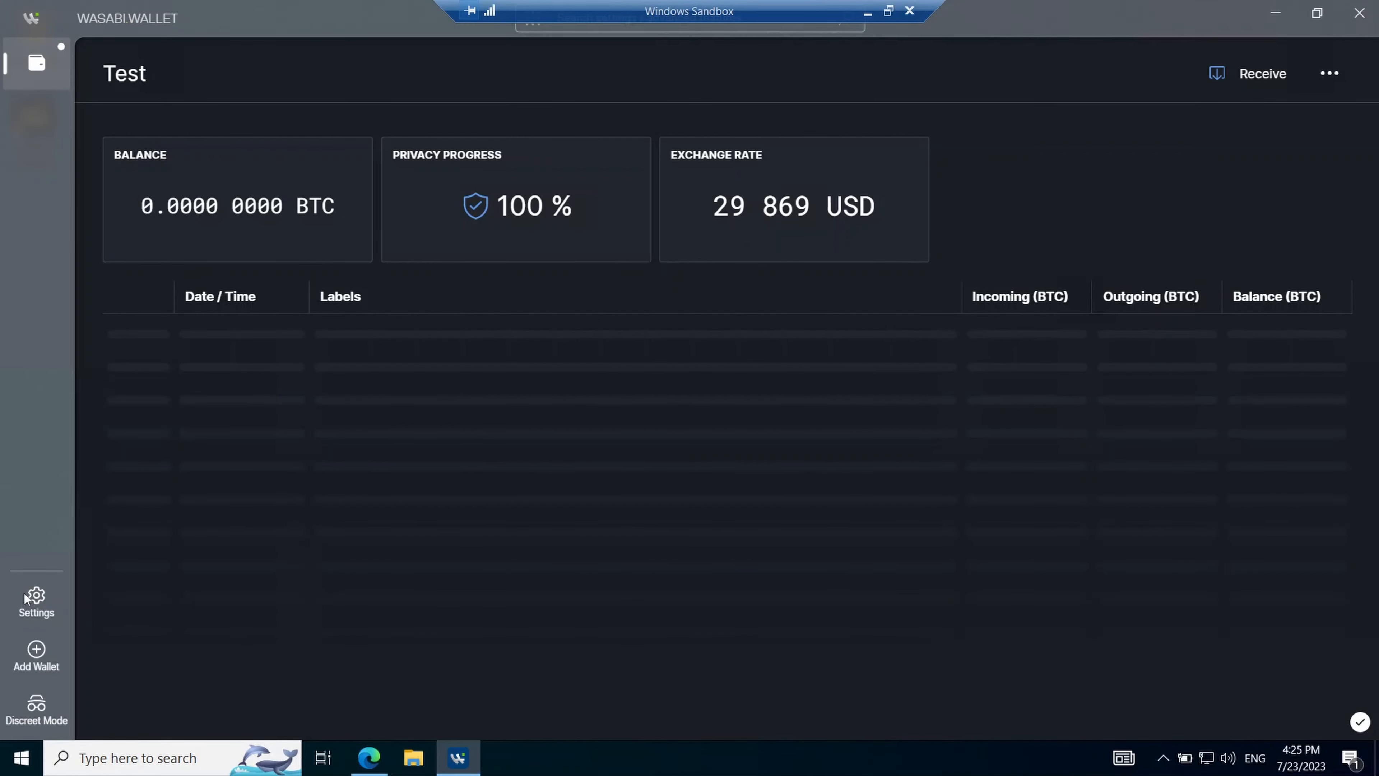
left_click(35, 595)
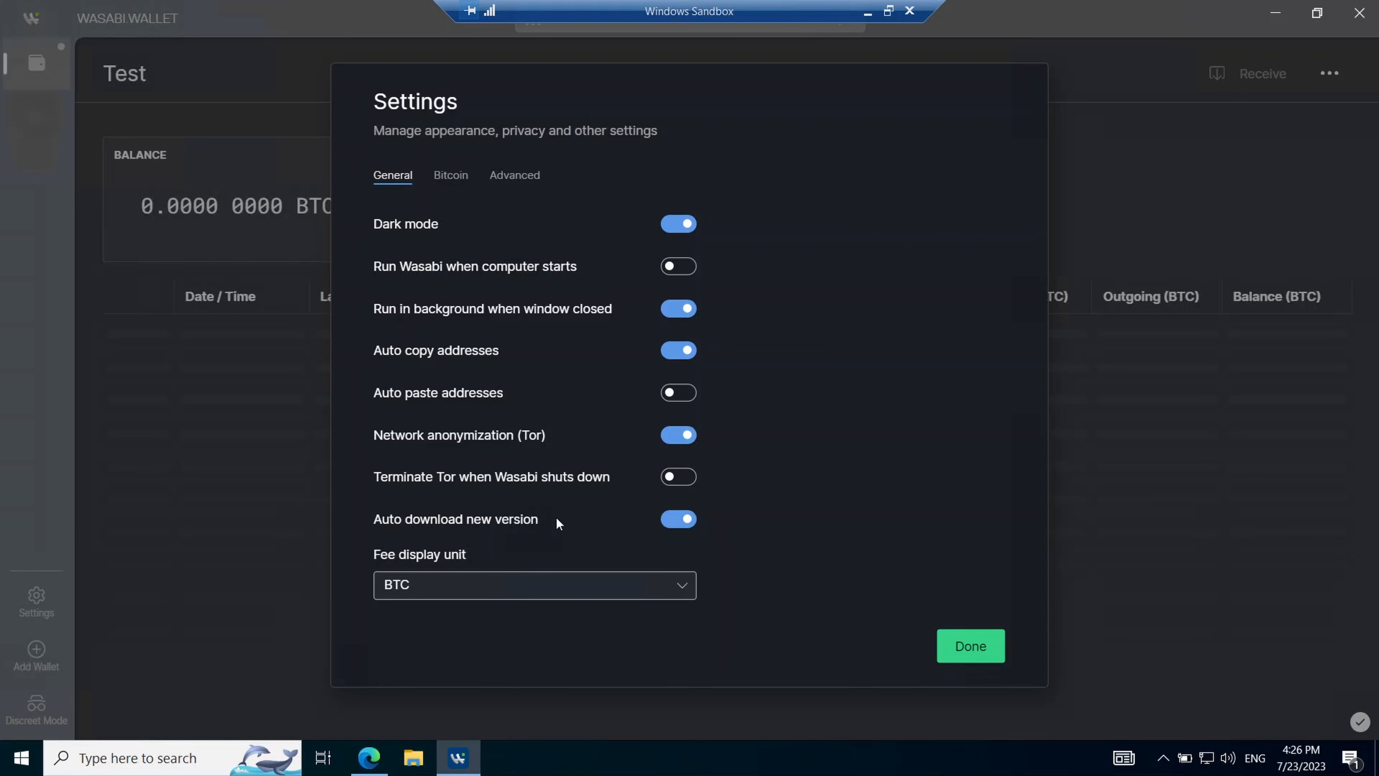
- Set the fee display unit to sats and switch the Bitcoin network to TestNet
left_click(484, 586)
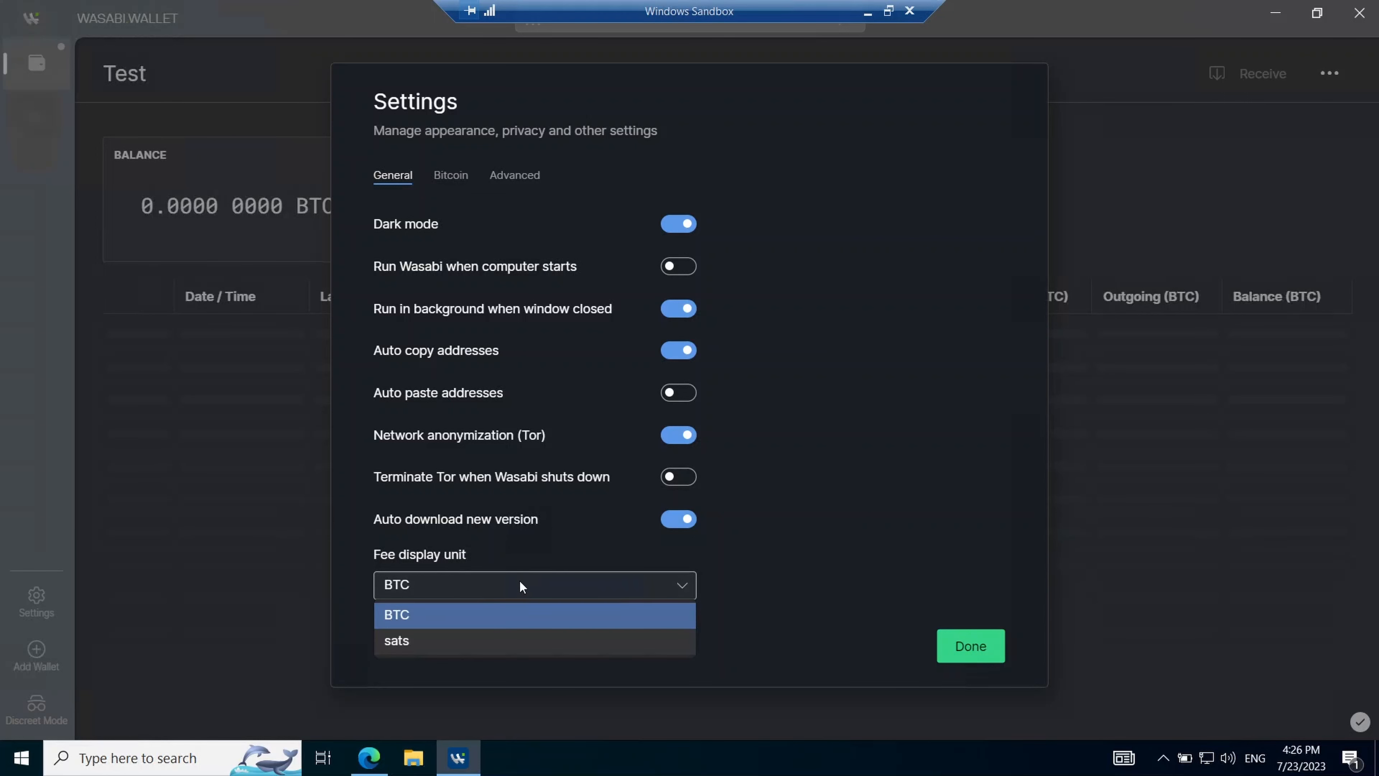
left_click(432, 641)
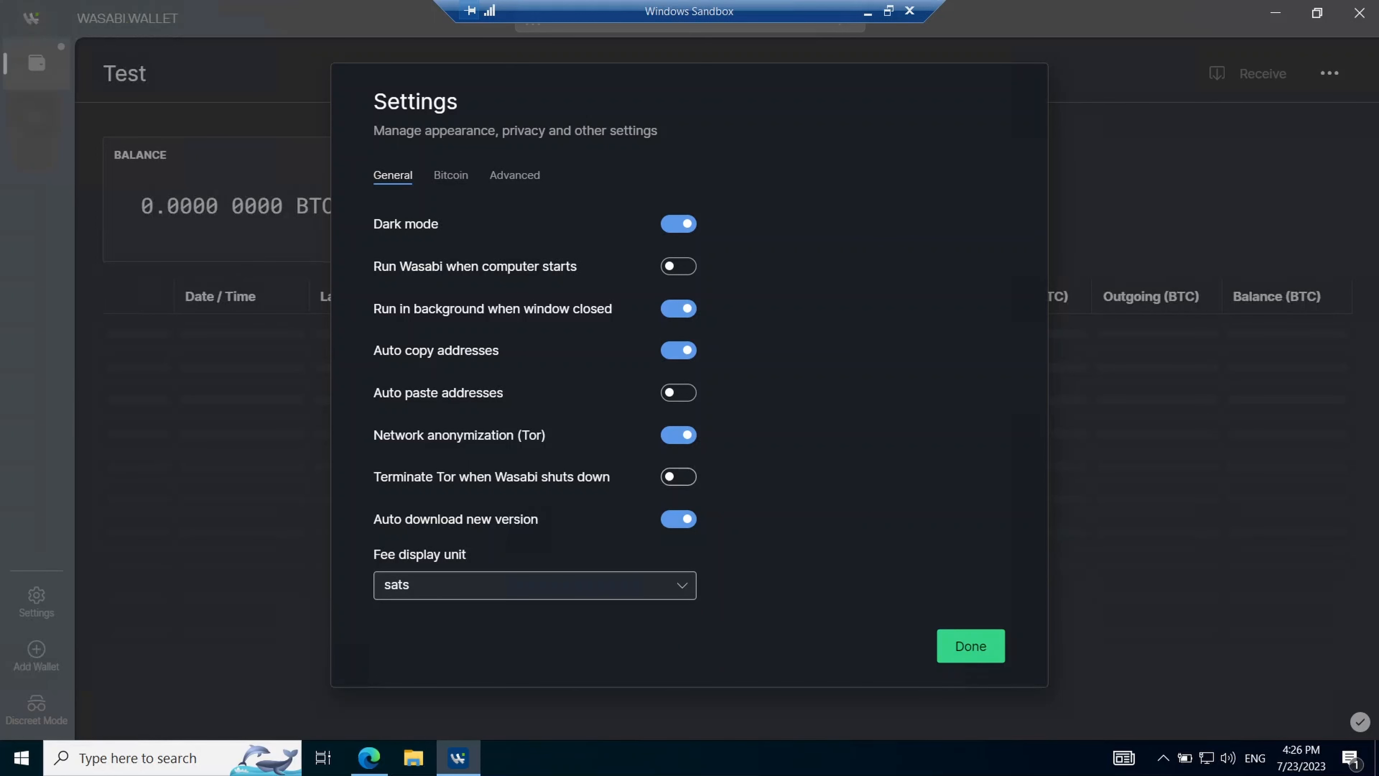
left_click(458, 175)
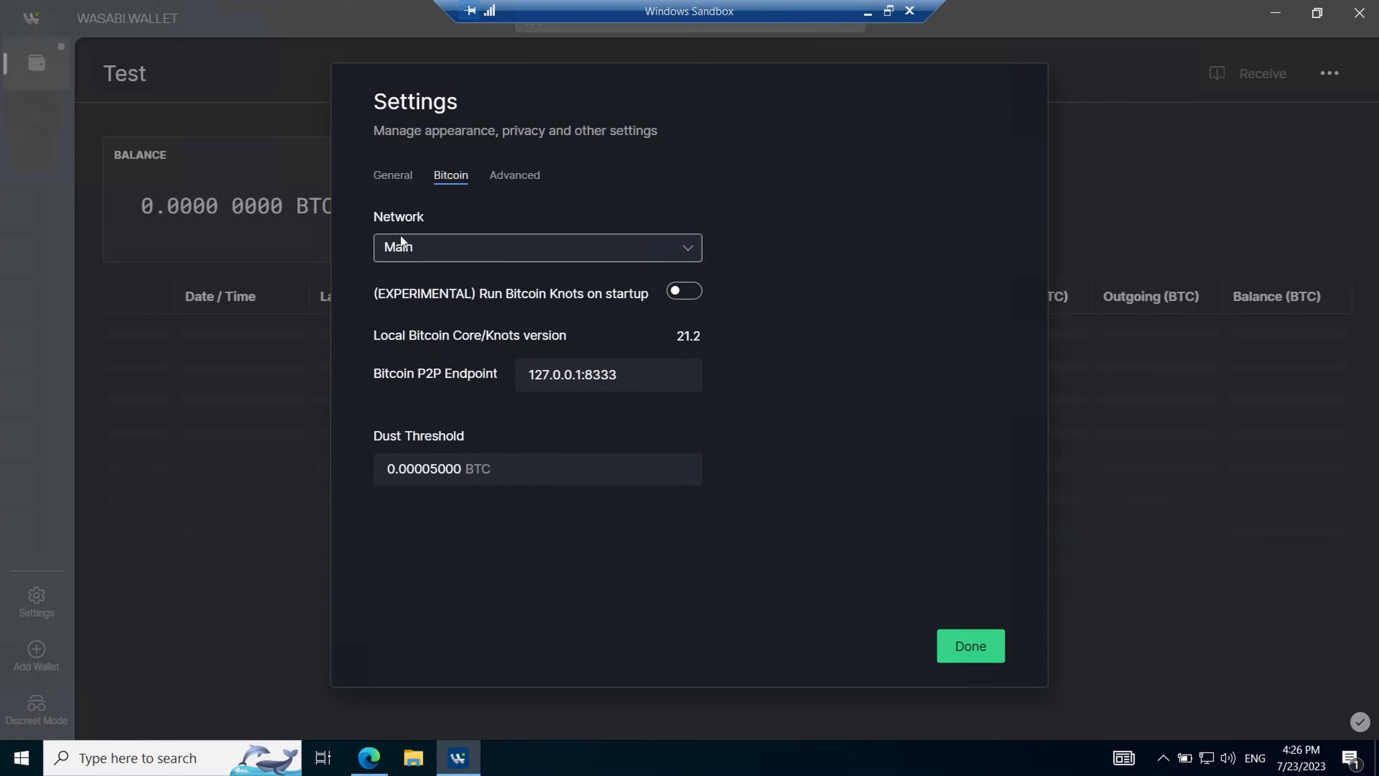
left_click(461, 248)
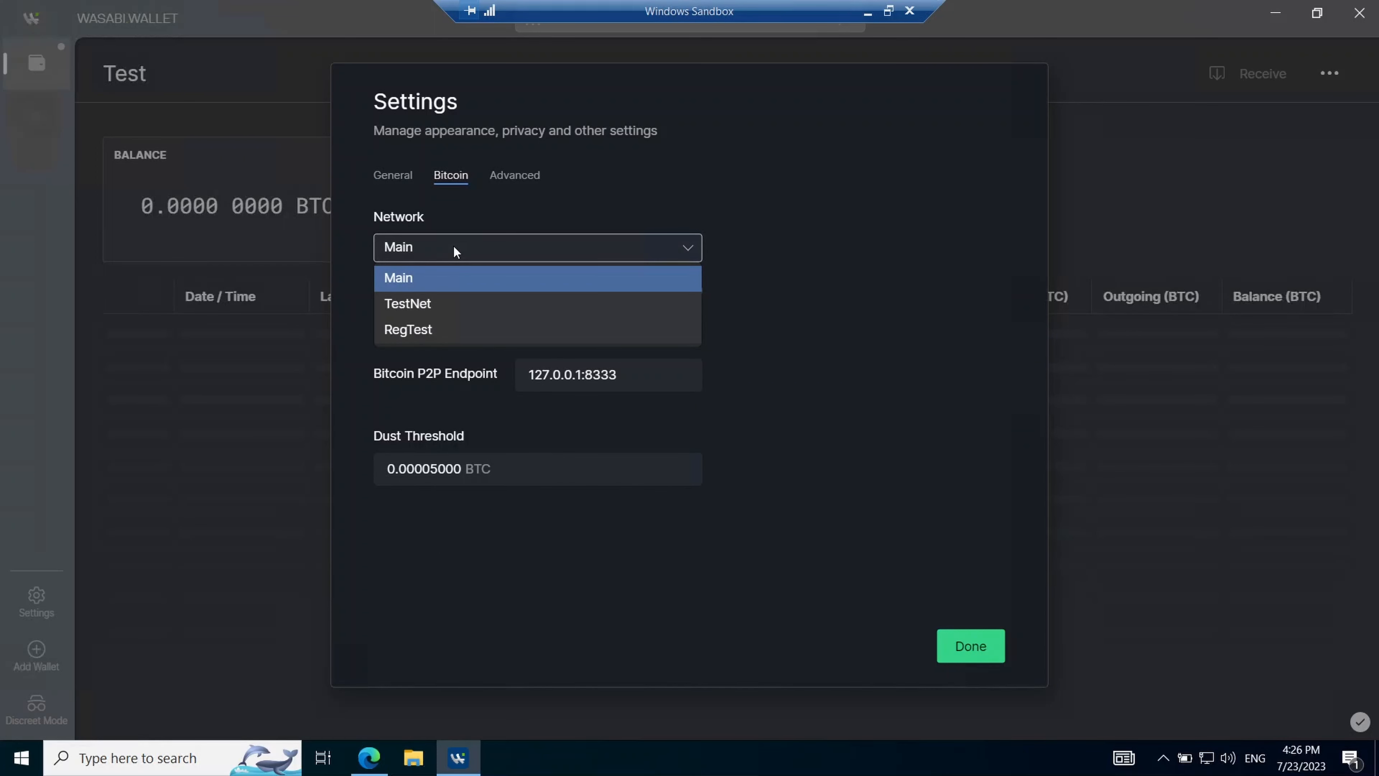
left_click(426, 302)
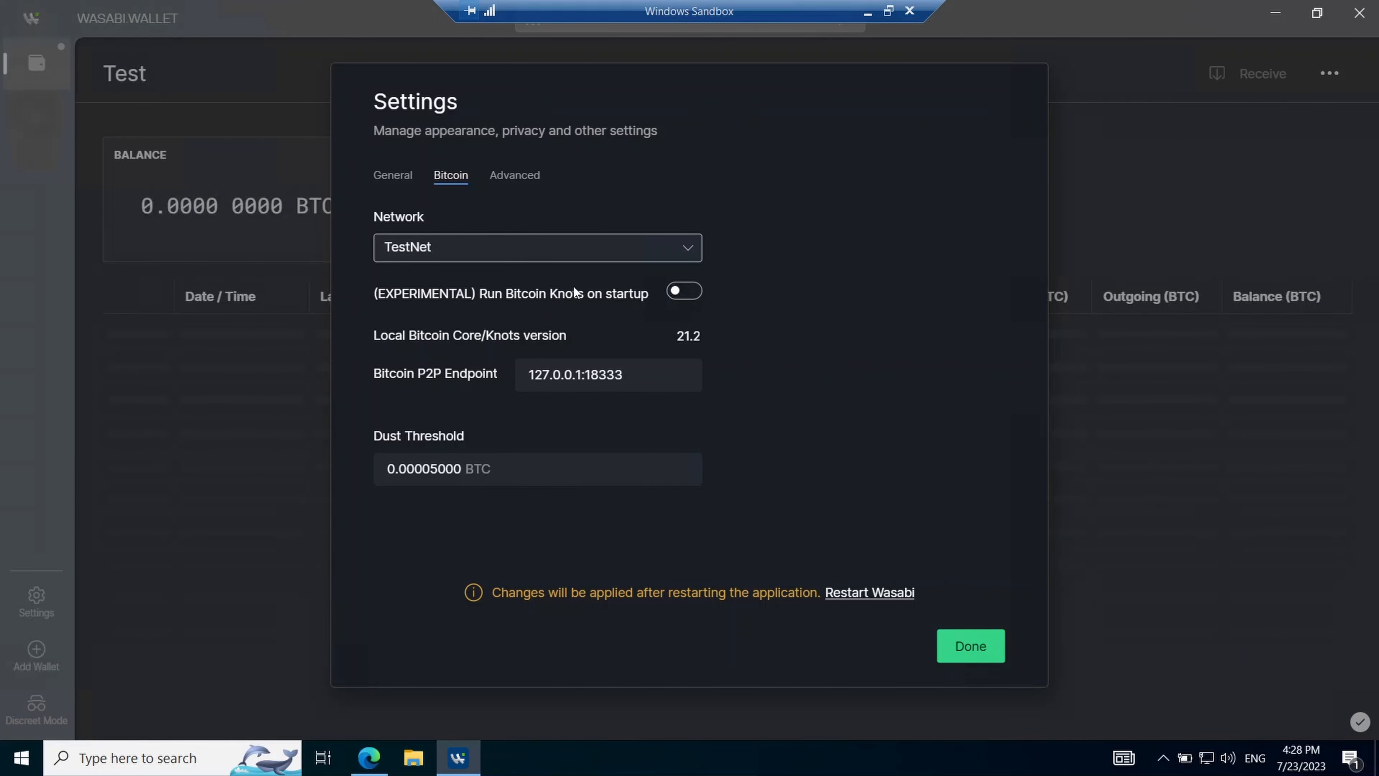
left_click(542, 374)
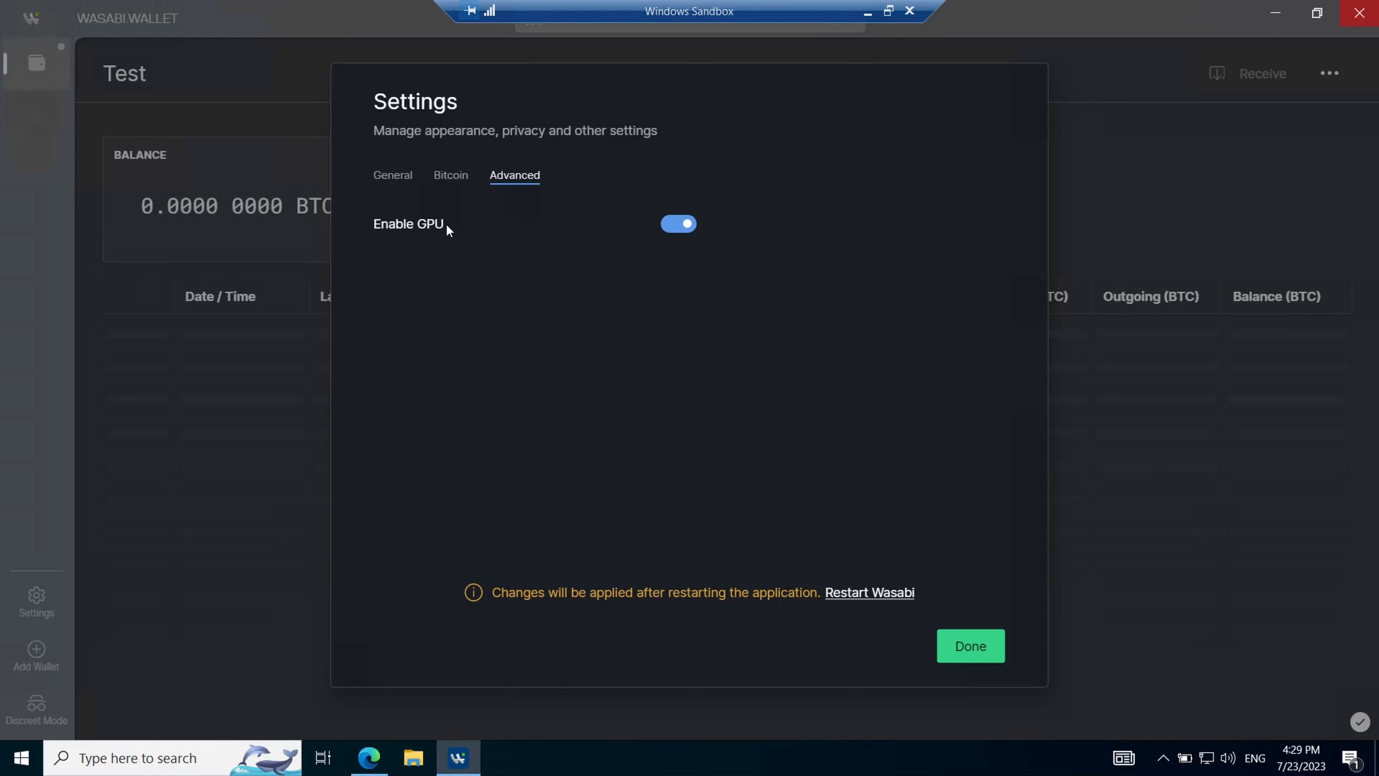
- Toggle Enable GPU off and back on, then restart Wasabi on TestNet
left_click(682, 224)
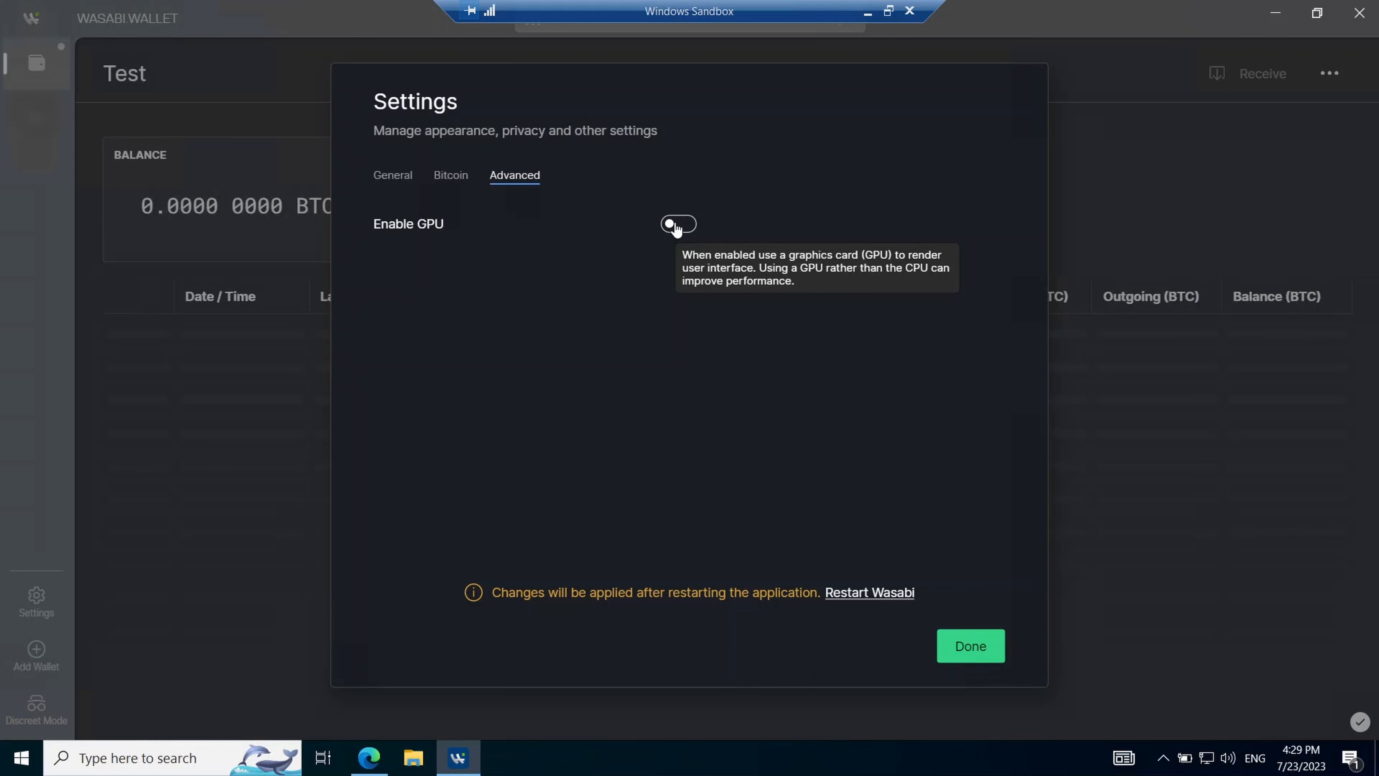
left_click(675, 224)
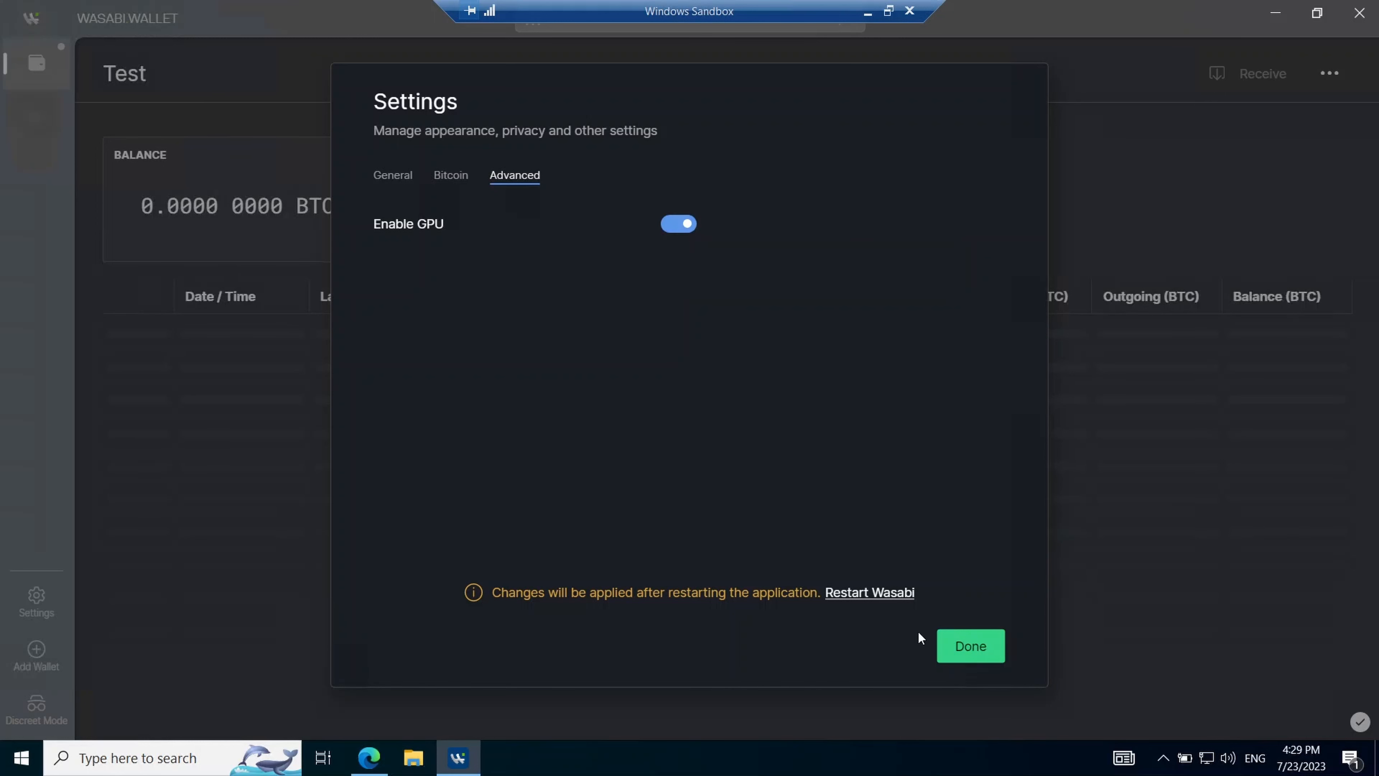
left_click(893, 593)
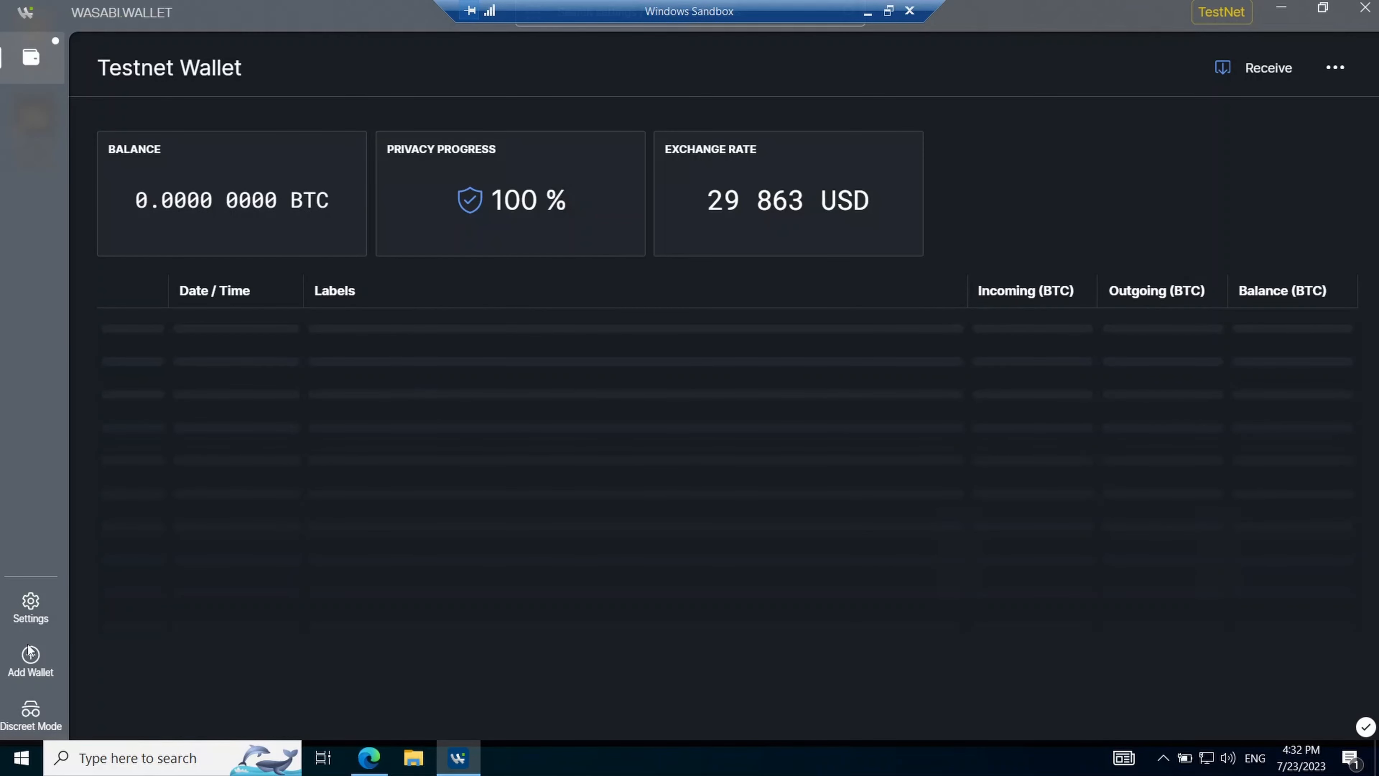
left_click(30, 657)
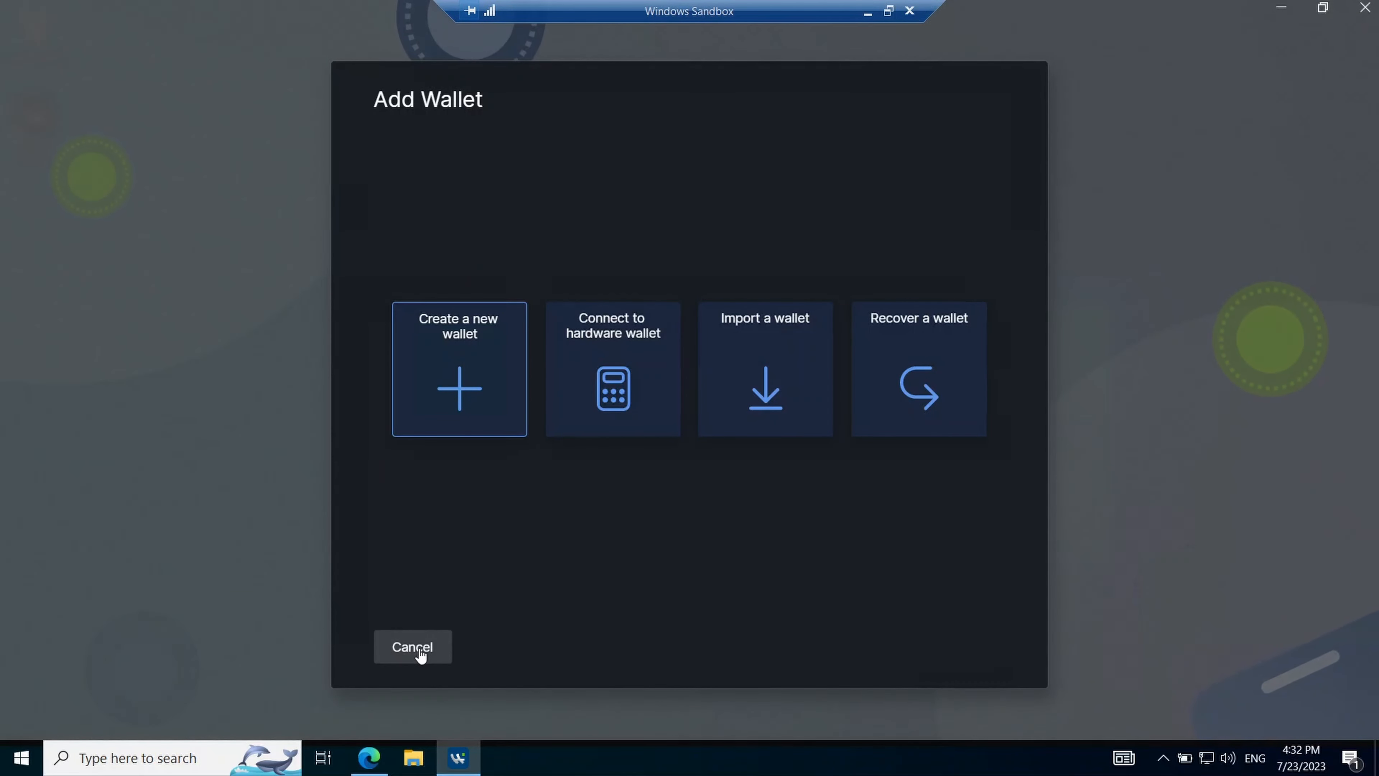
left_click(420, 652)
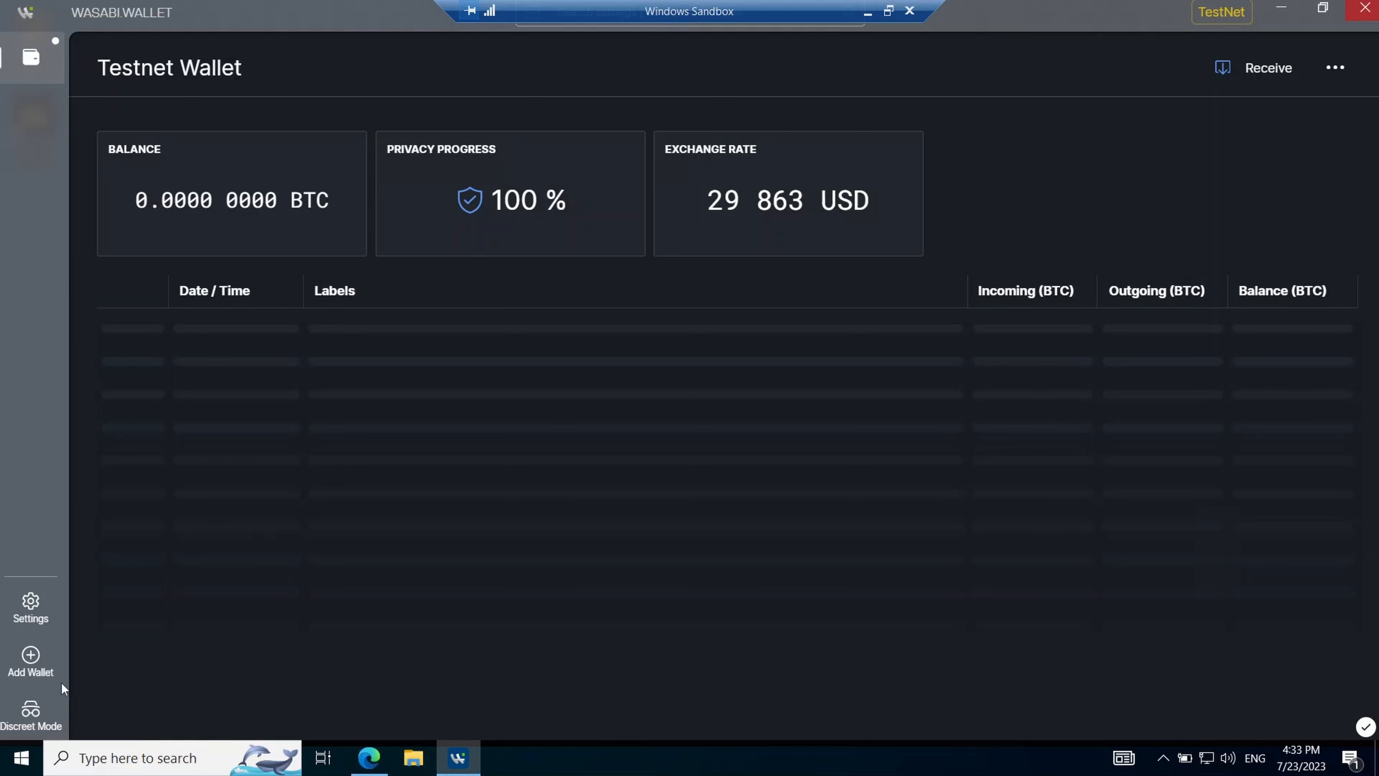
left_click(34, 712)
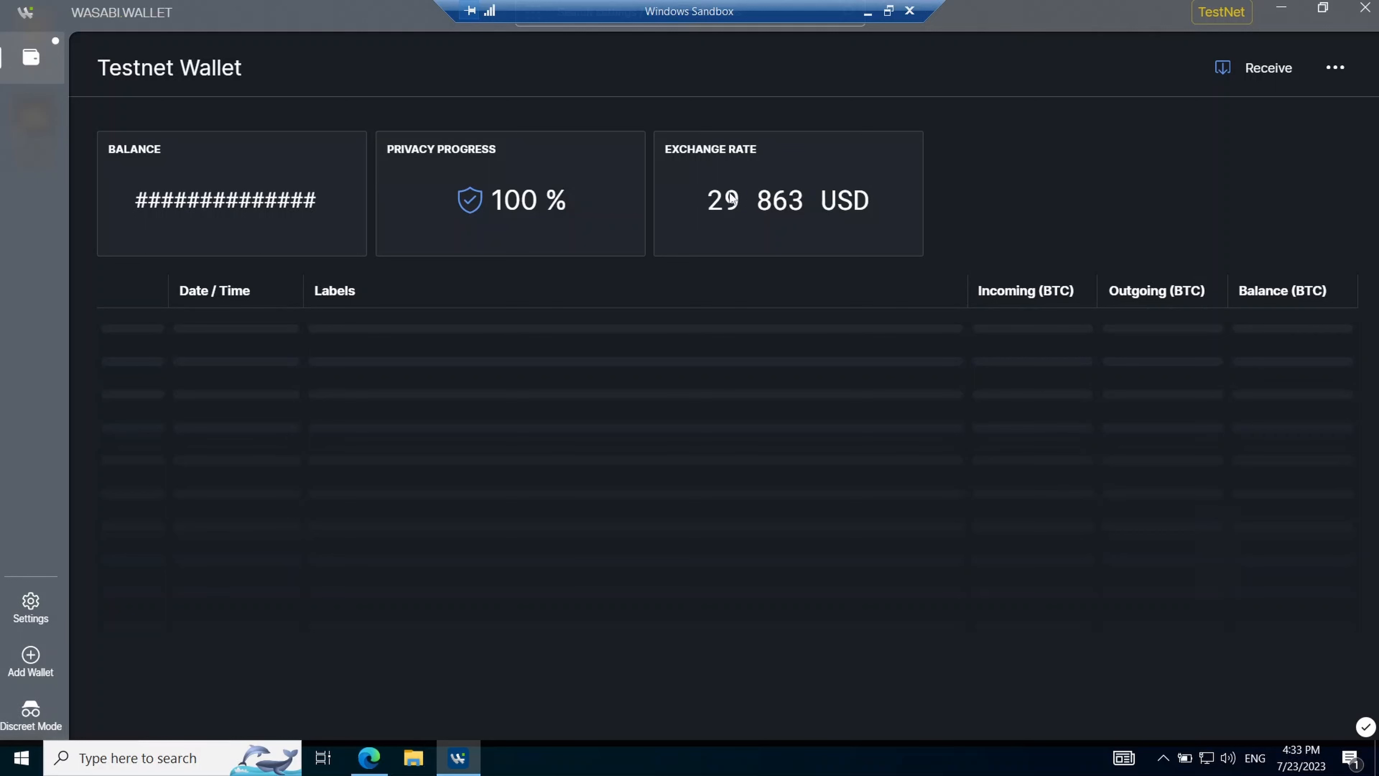
left_click(33, 709)
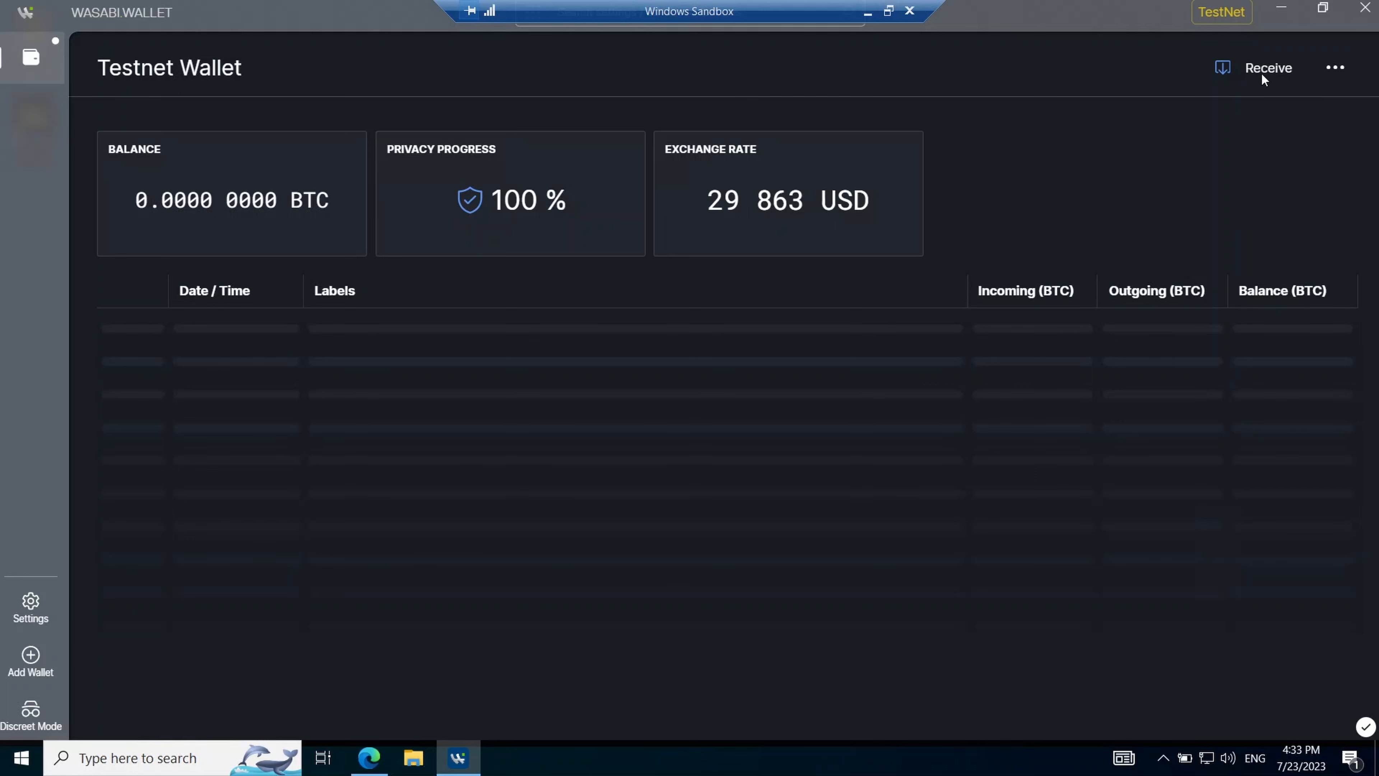
left_click(1336, 67)
left_click(1321, 101)
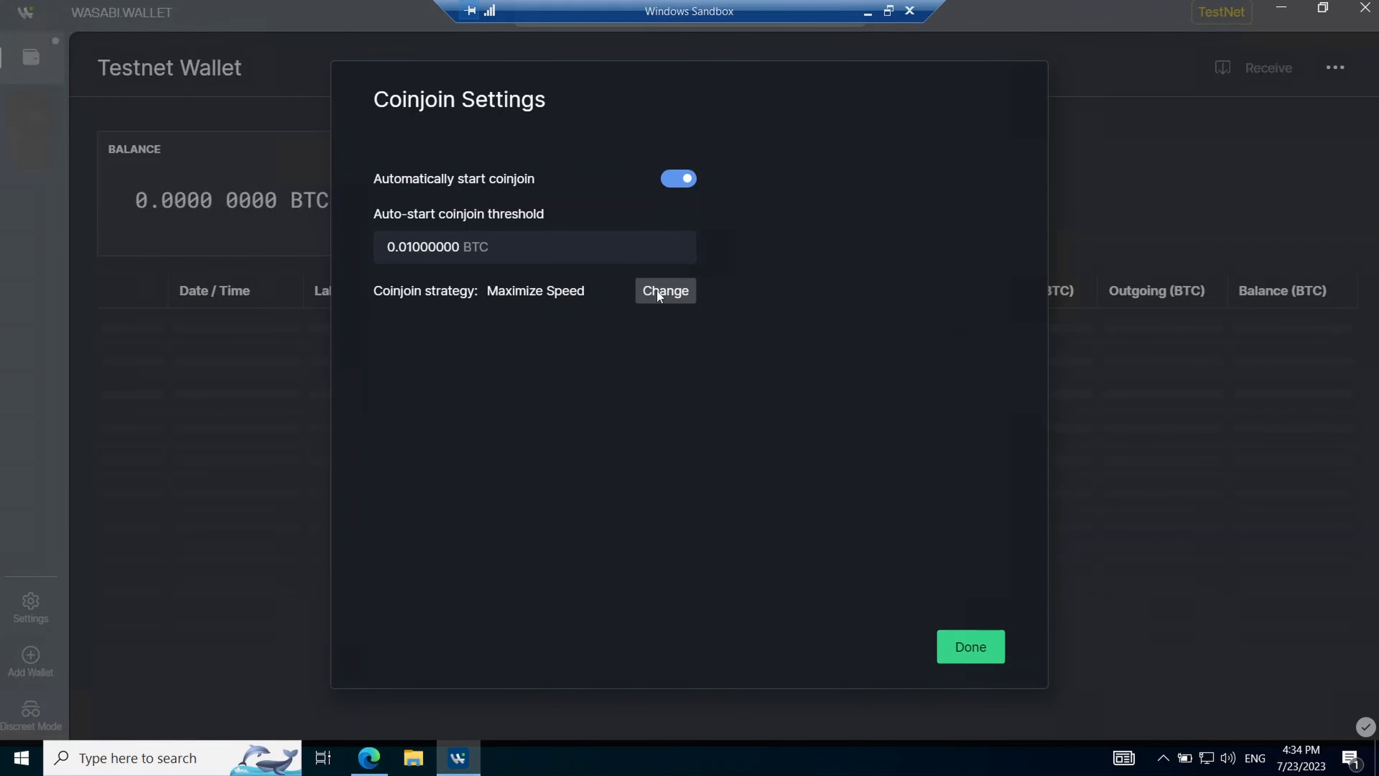
left_click(971, 646)
left_click(1336, 68)
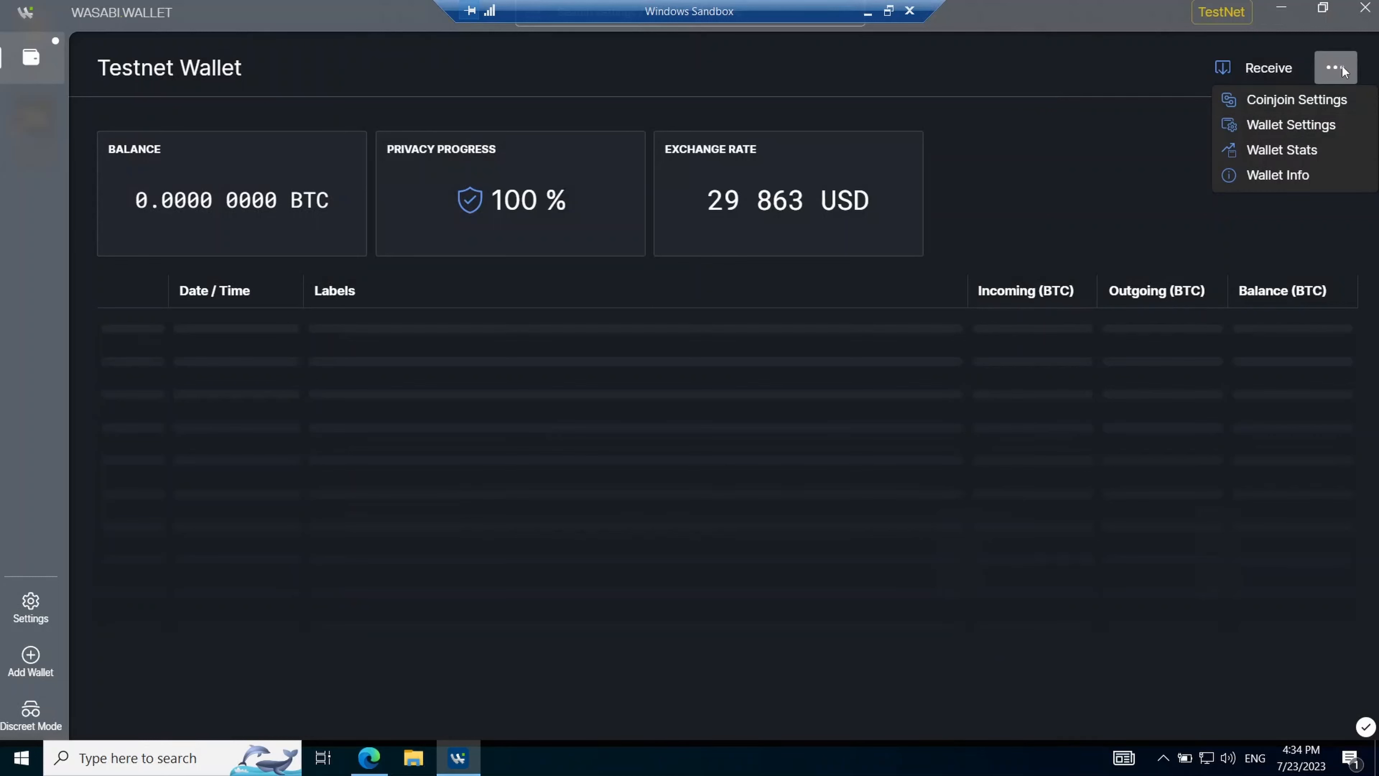
left_click(1301, 124)
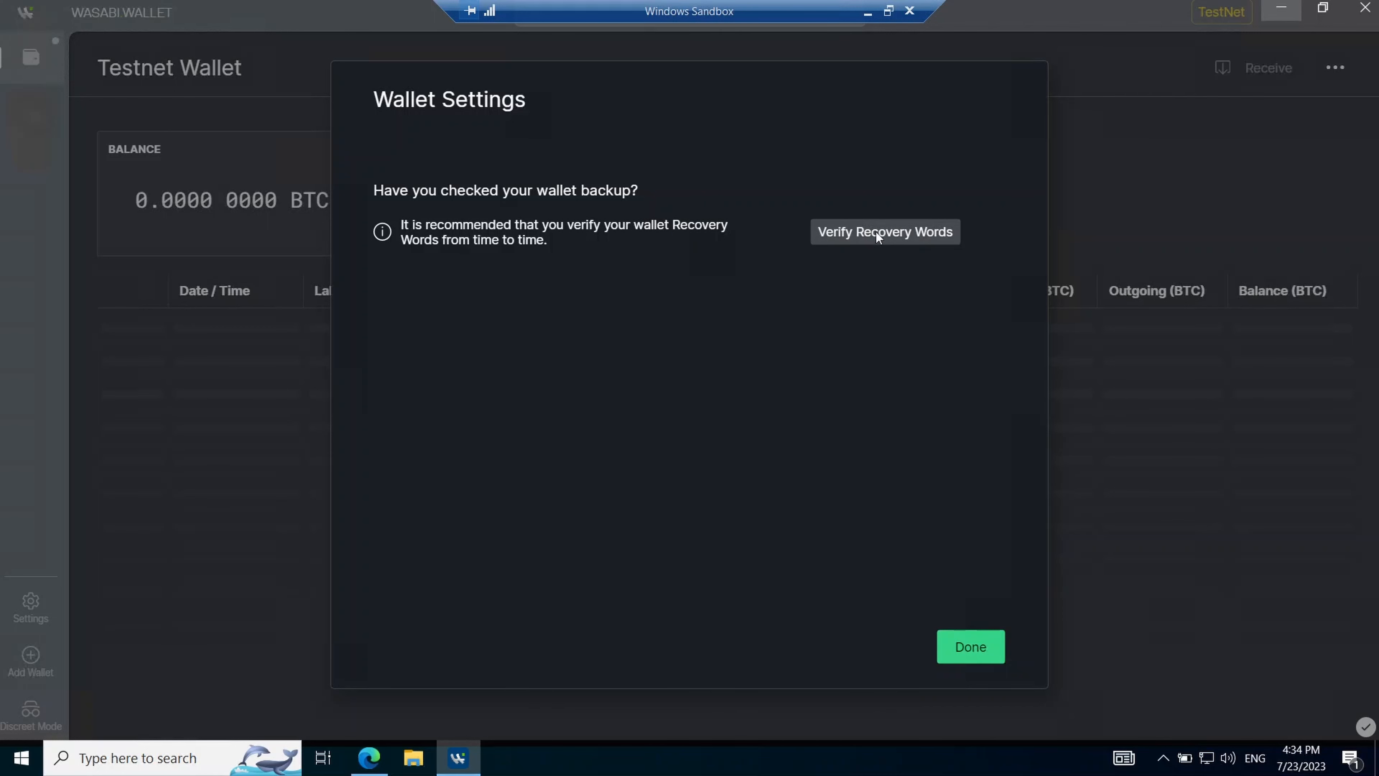
left_click(962, 635)
left_click(1335, 67)
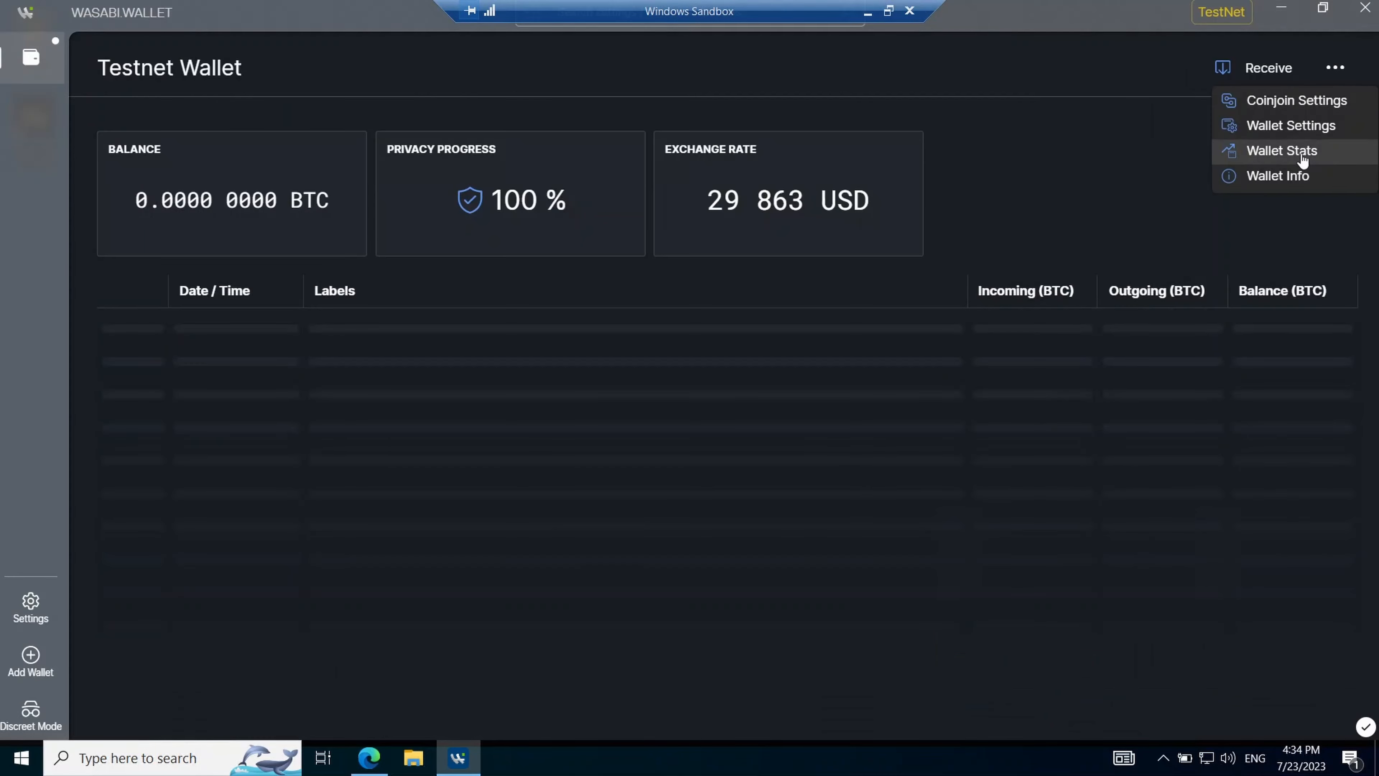
left_click(1300, 150)
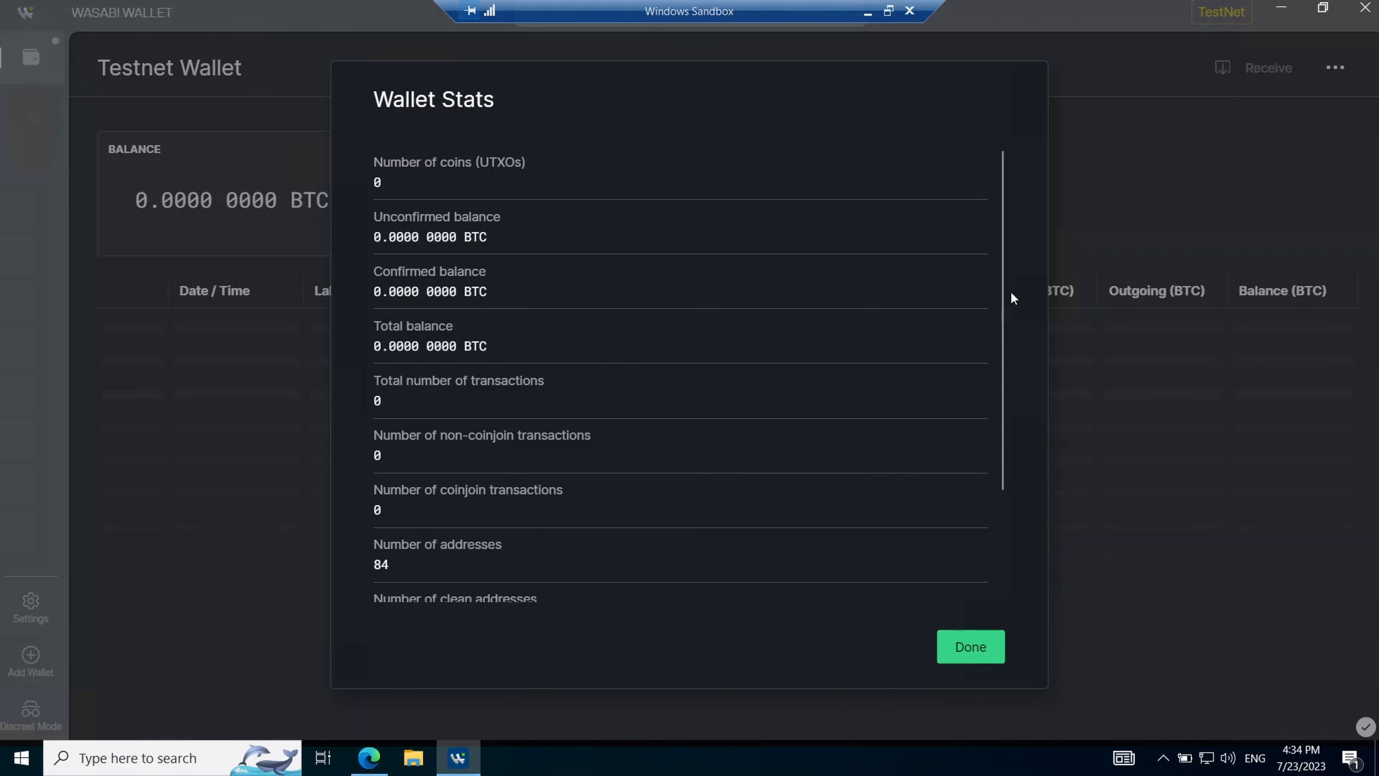
scroll(1002, 375, "down", 3)
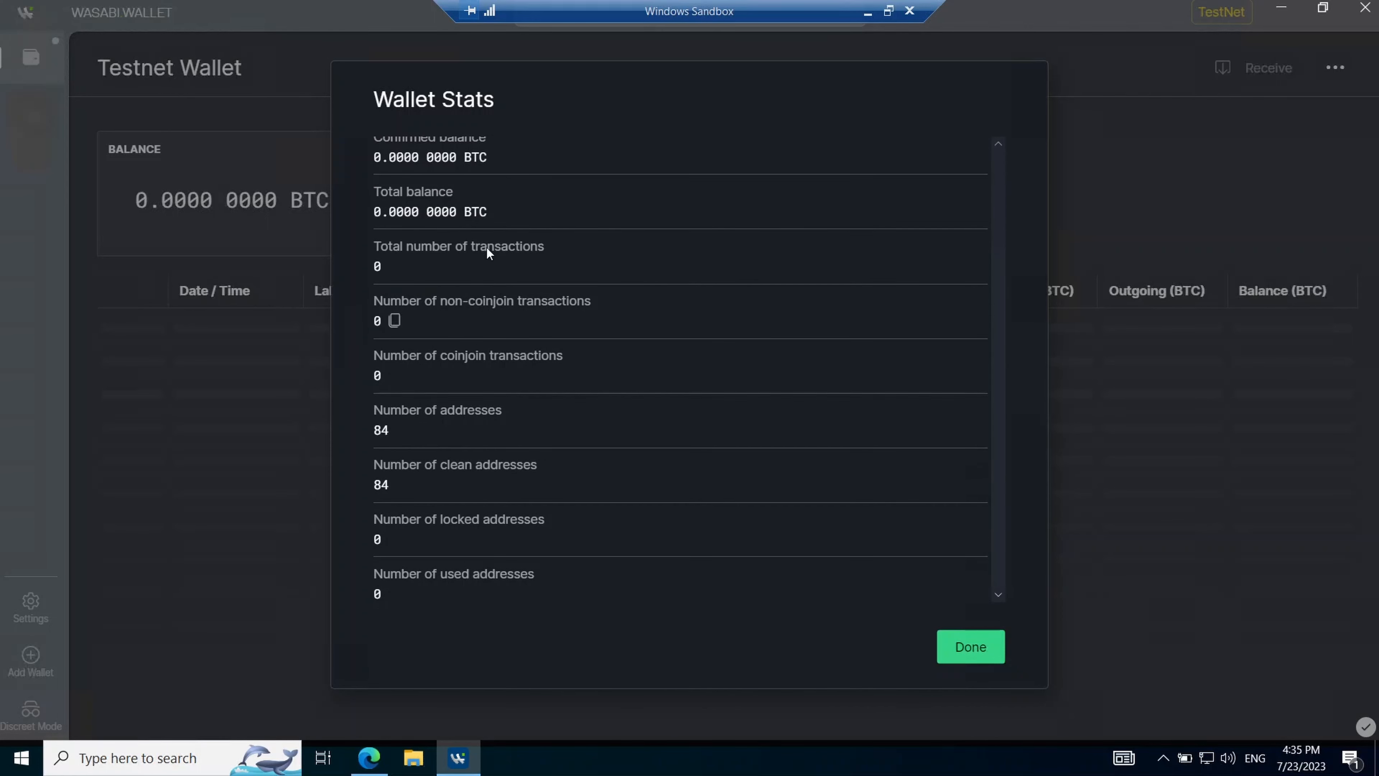
left_click(941, 636)
left_click(1265, 177)
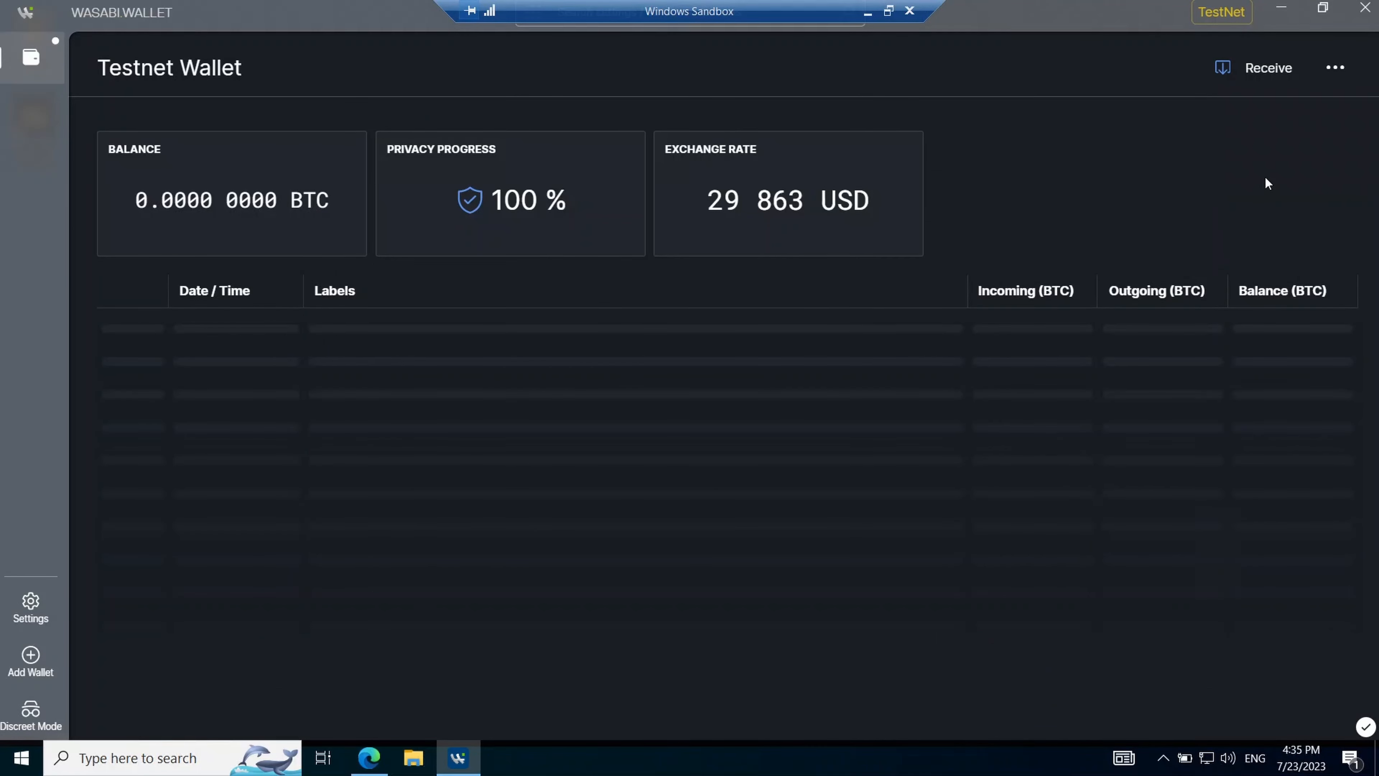
type("******")
key("Return")
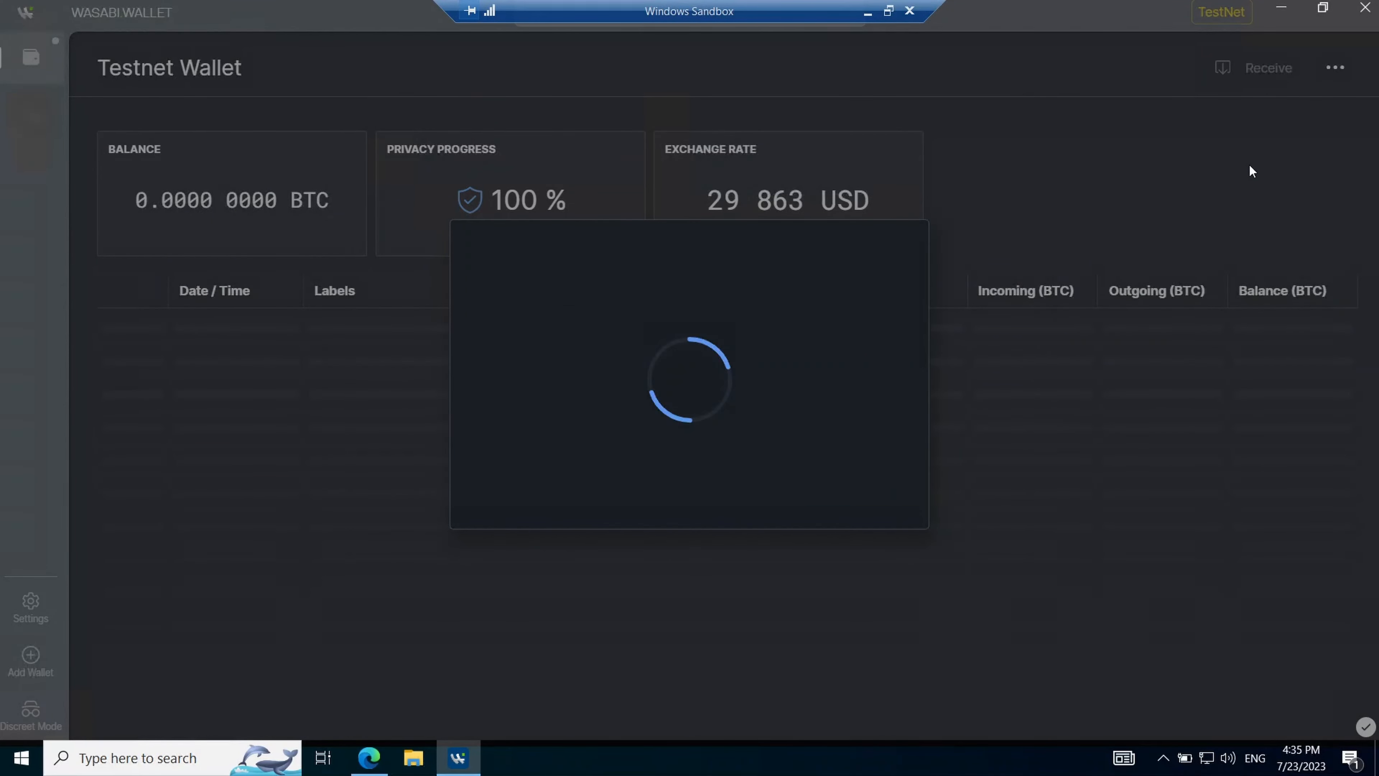
mouse_move(440, 164)
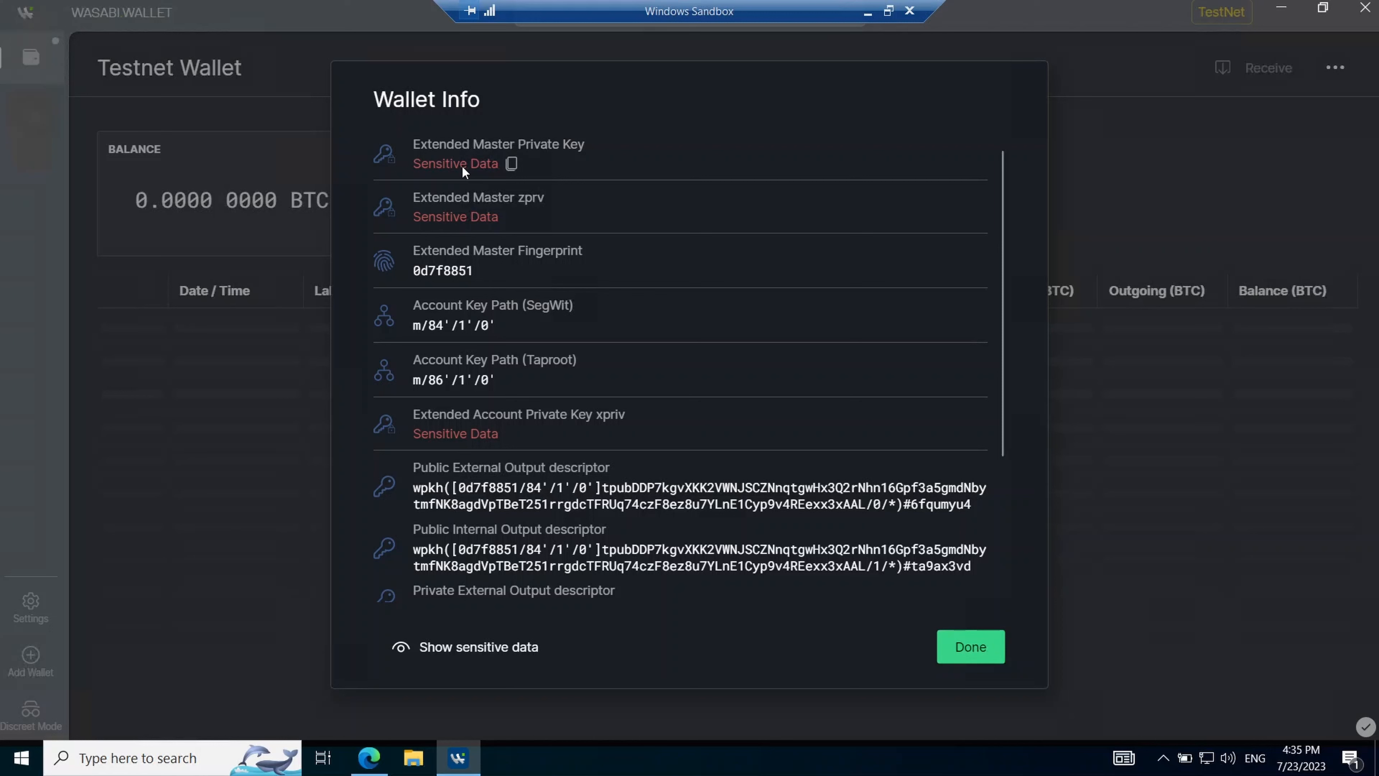
mouse_move(451, 206)
scroll(582, 482, "down", 4)
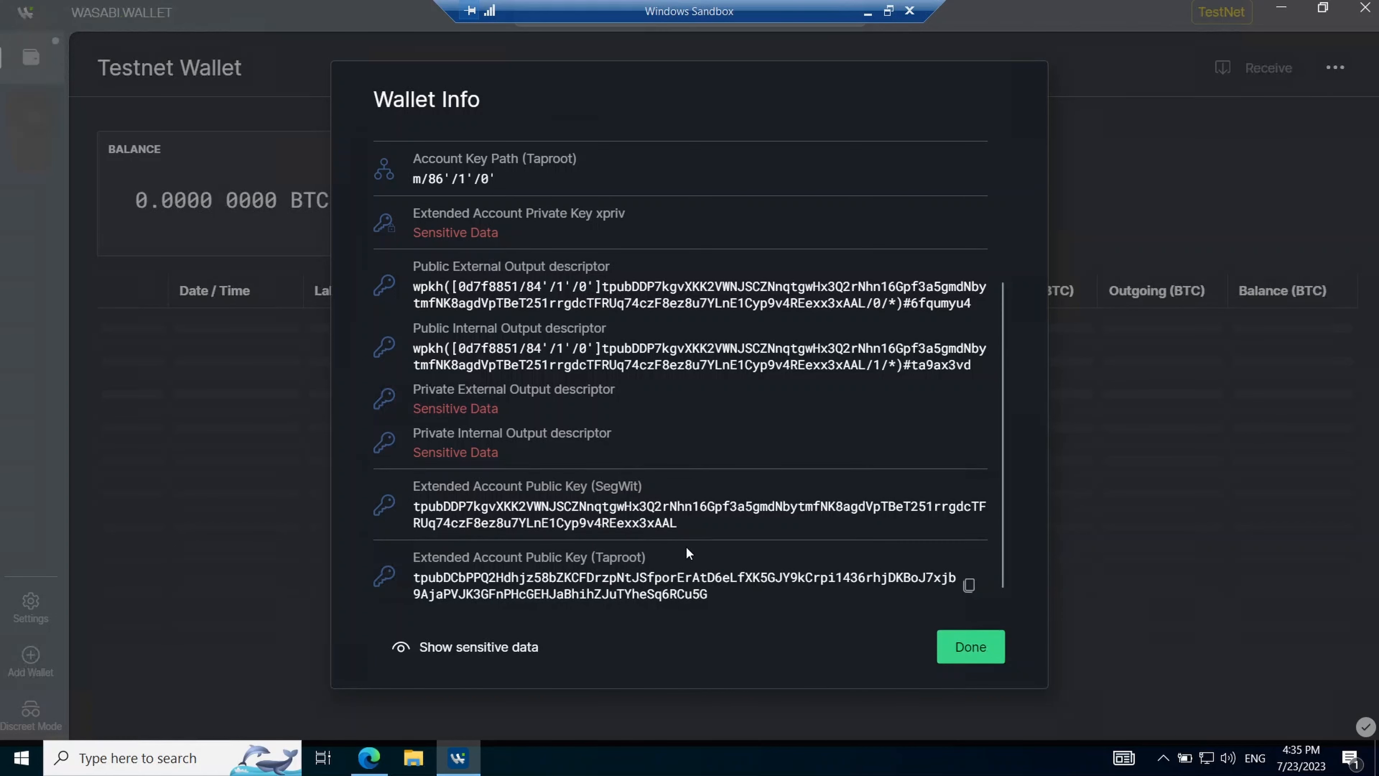
left_click(1169, 148)
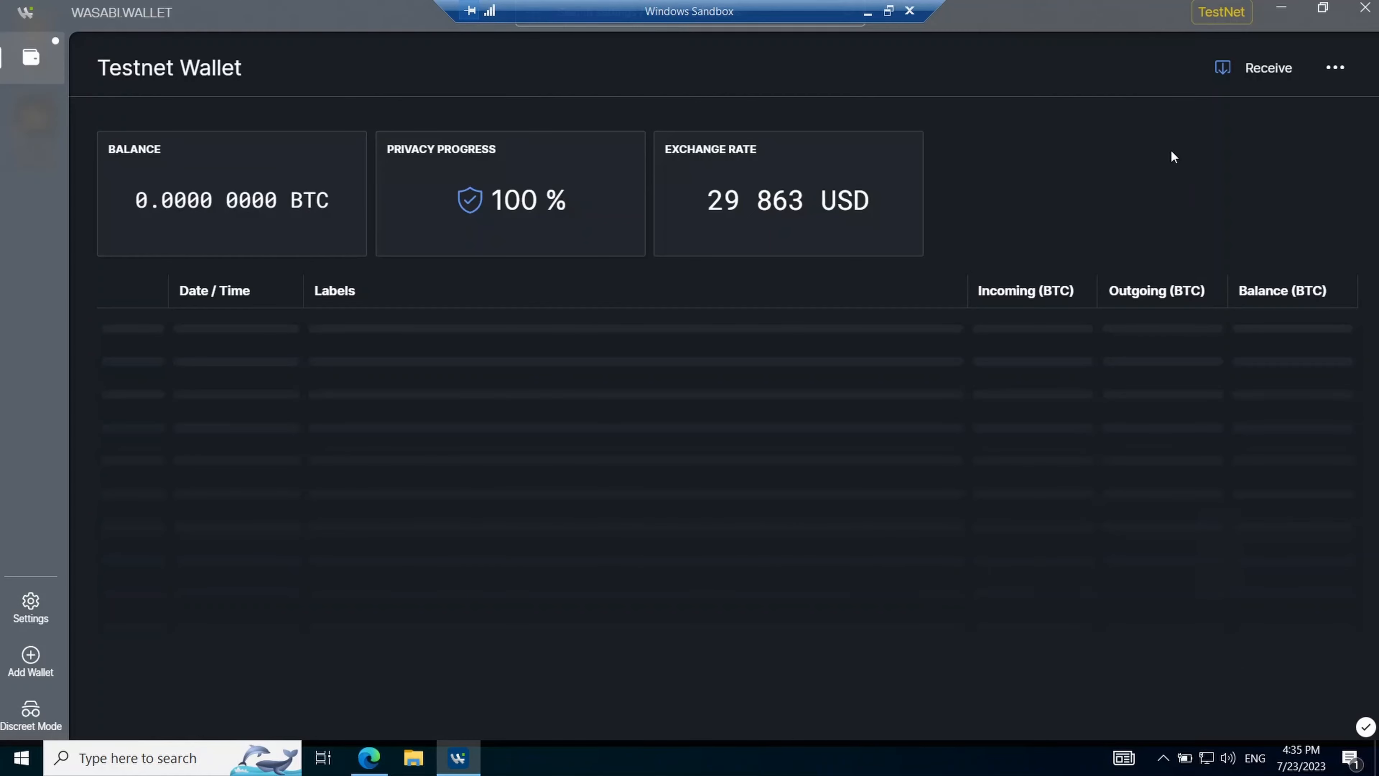
- Generate an unused receive address labelled 'Coin Faucet'
left_click(1260, 68)
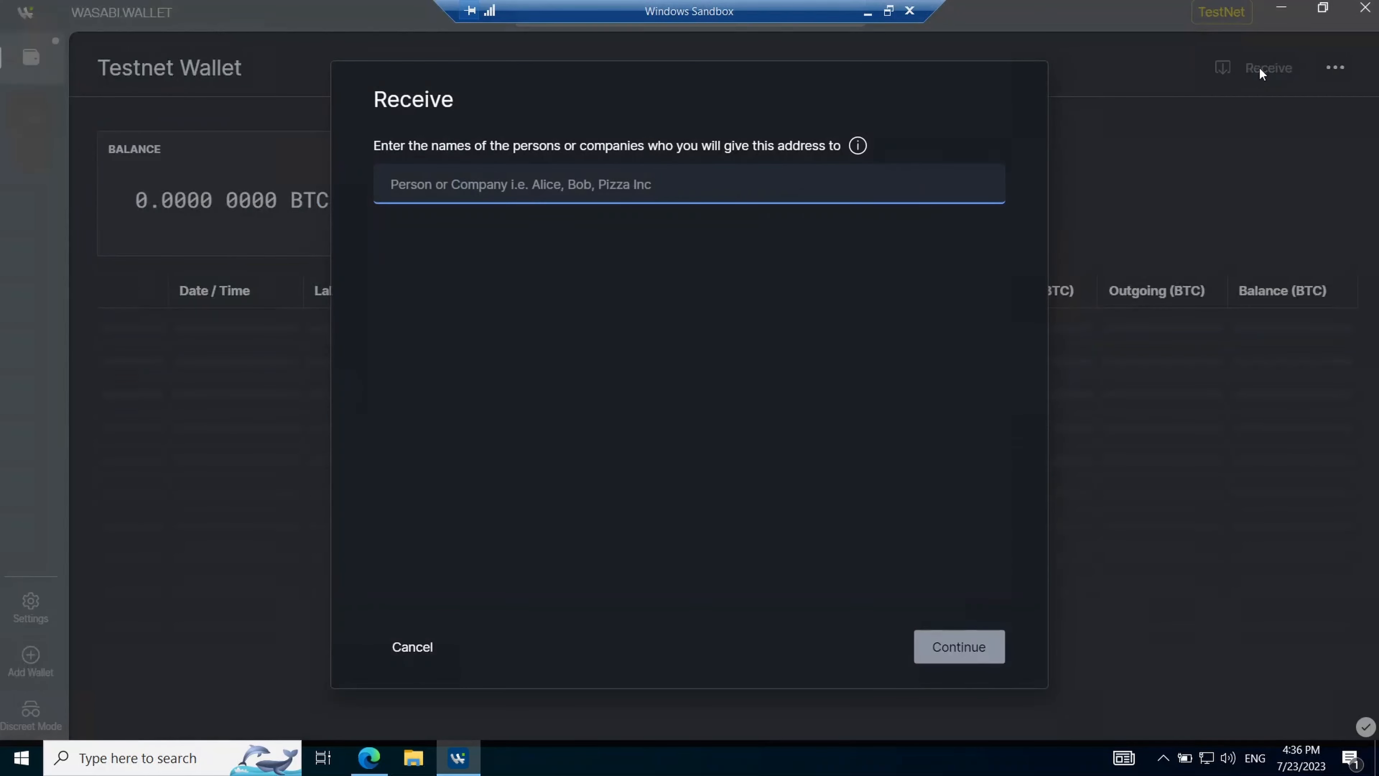
type("Coin Faucet")
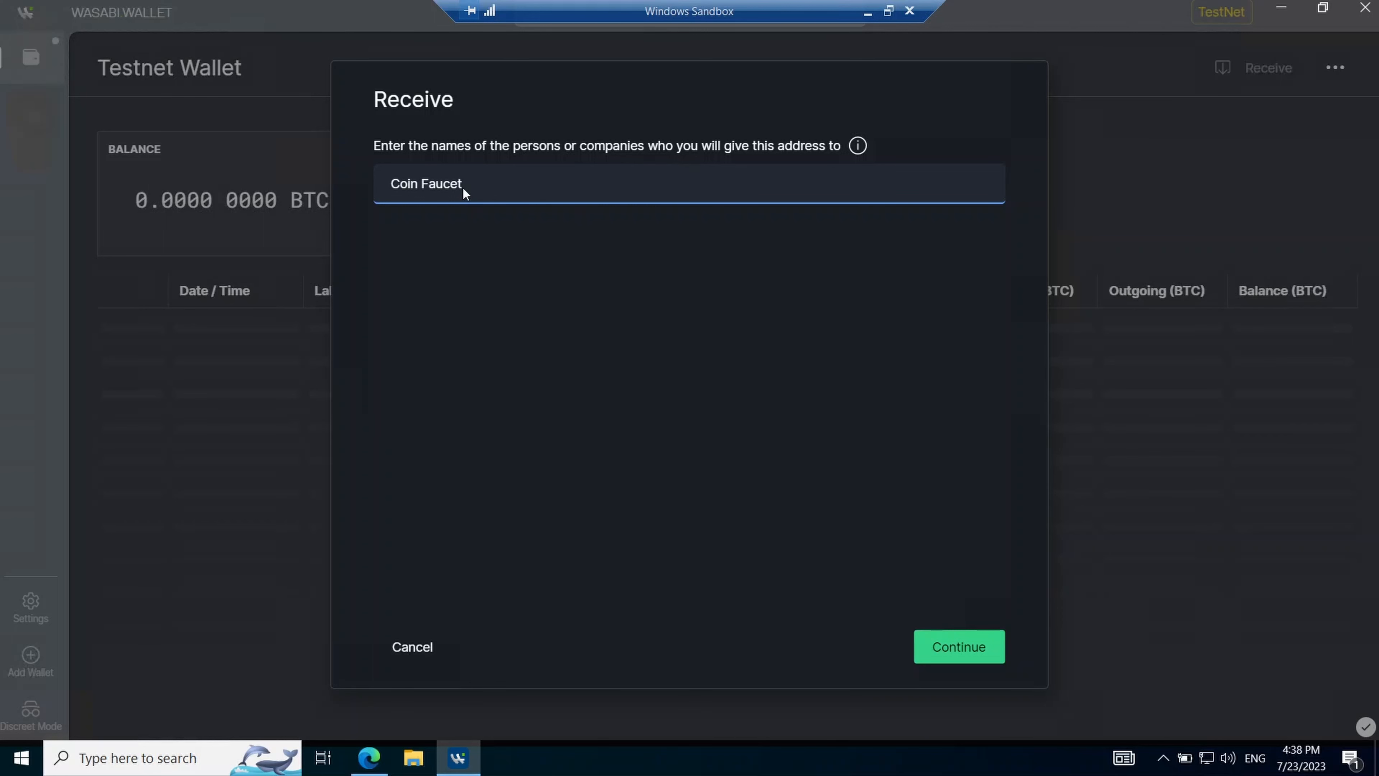
left_click(941, 643)
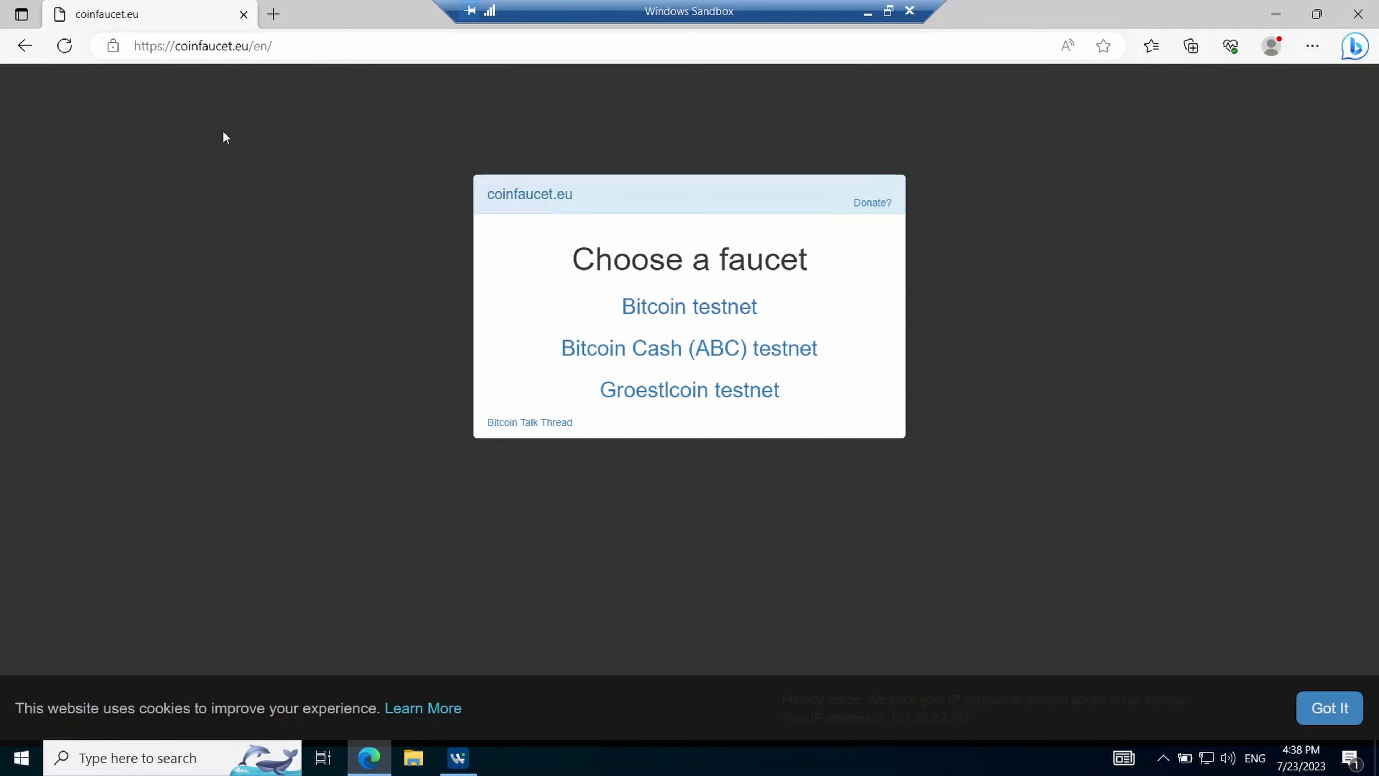
- Request Bitcoin testnet coins to the wallet address, copy the faucet's return address, and close Edge
left_click(674, 309)
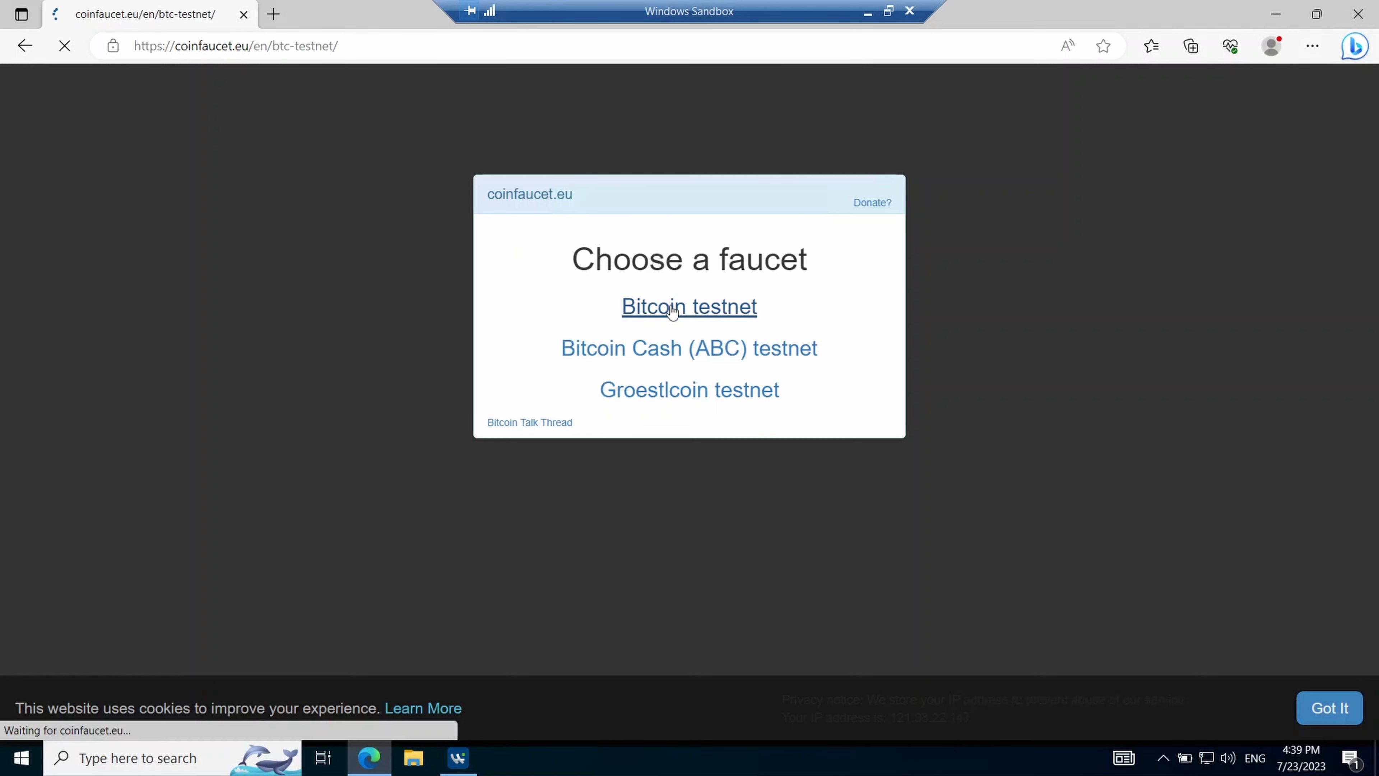
key("ctrl+v")
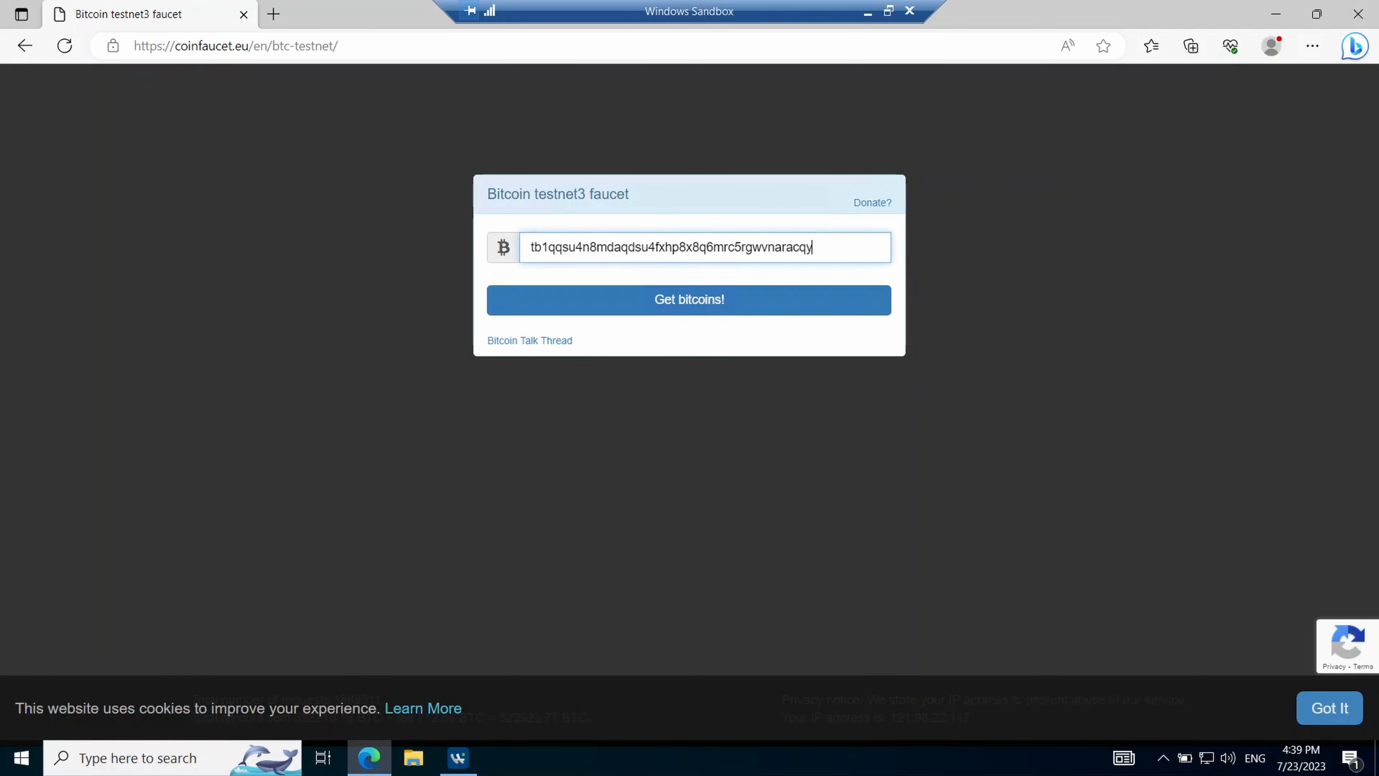
left_click(669, 303)
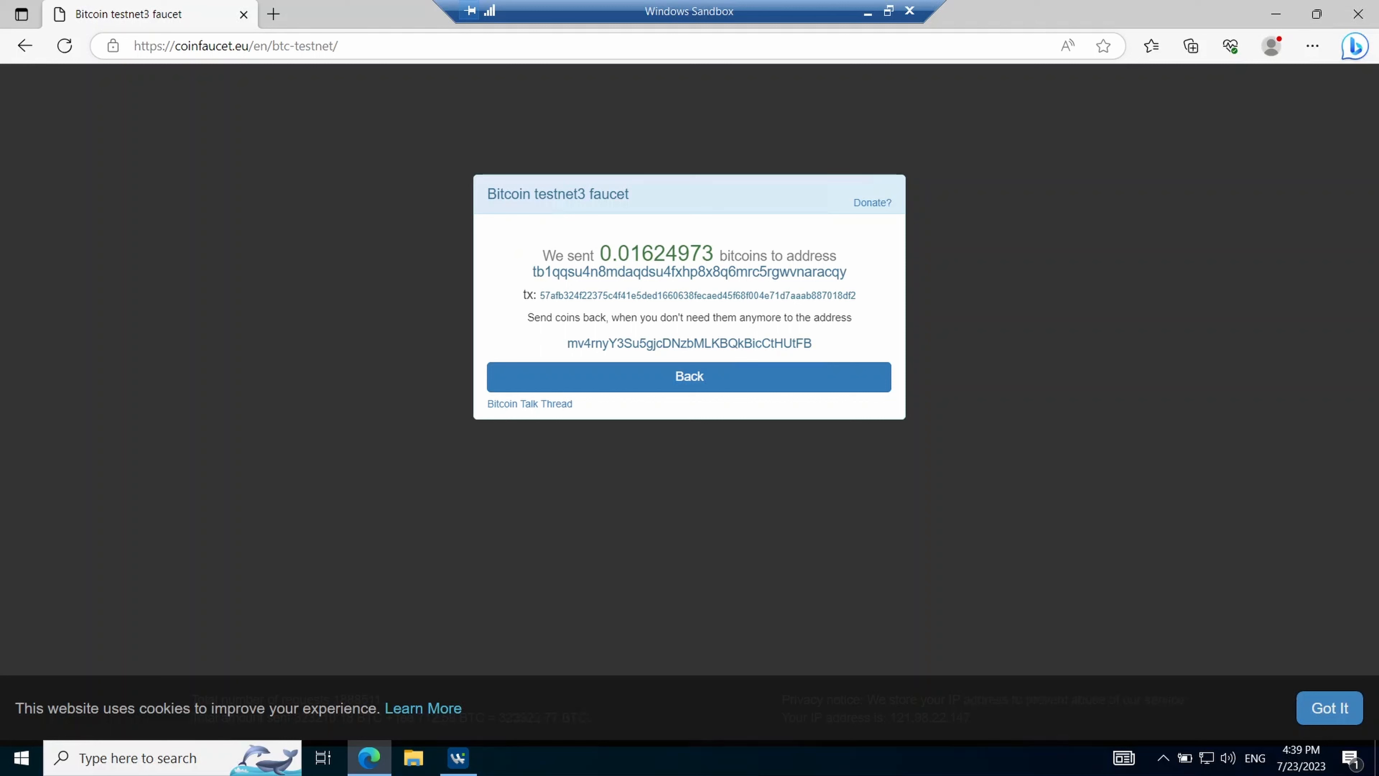
double_click(719, 342)
key("ctrl+c")
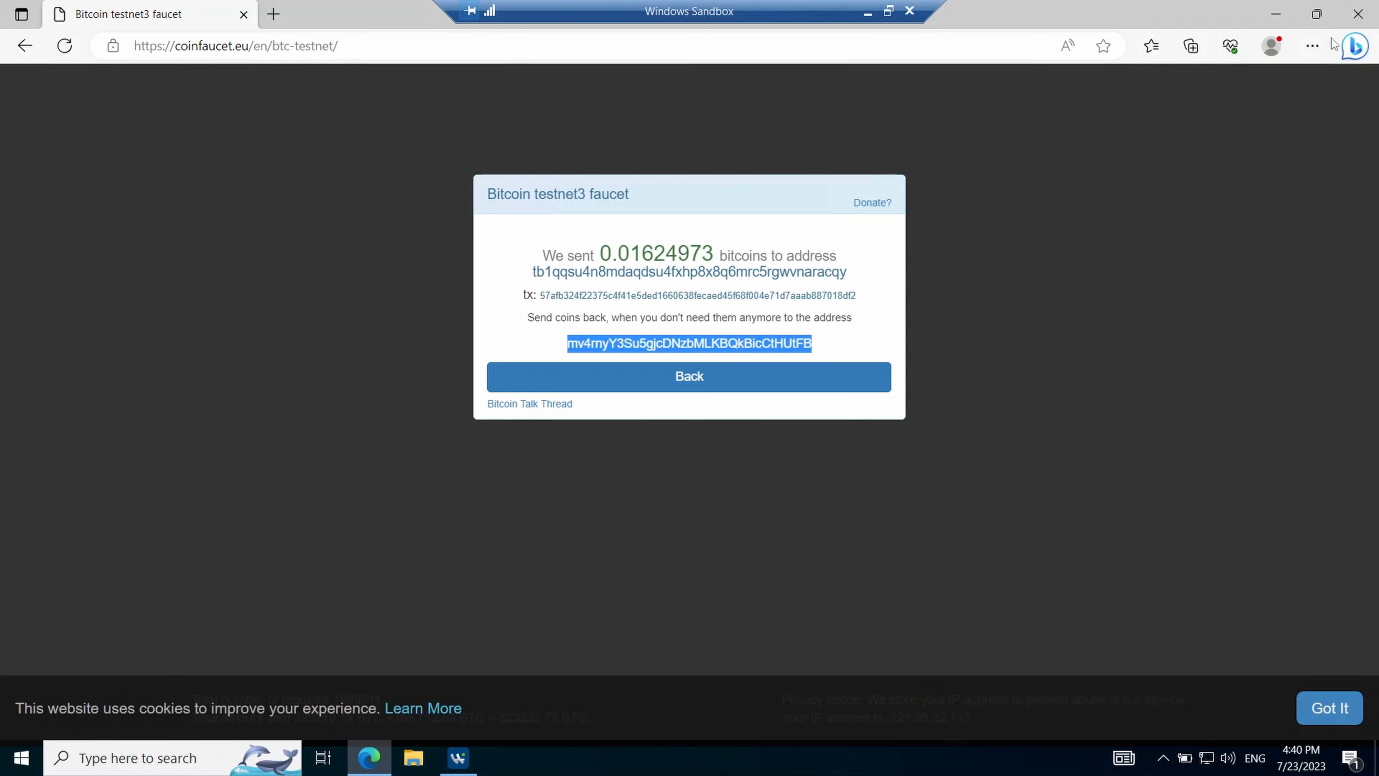
left_click(1357, 14)
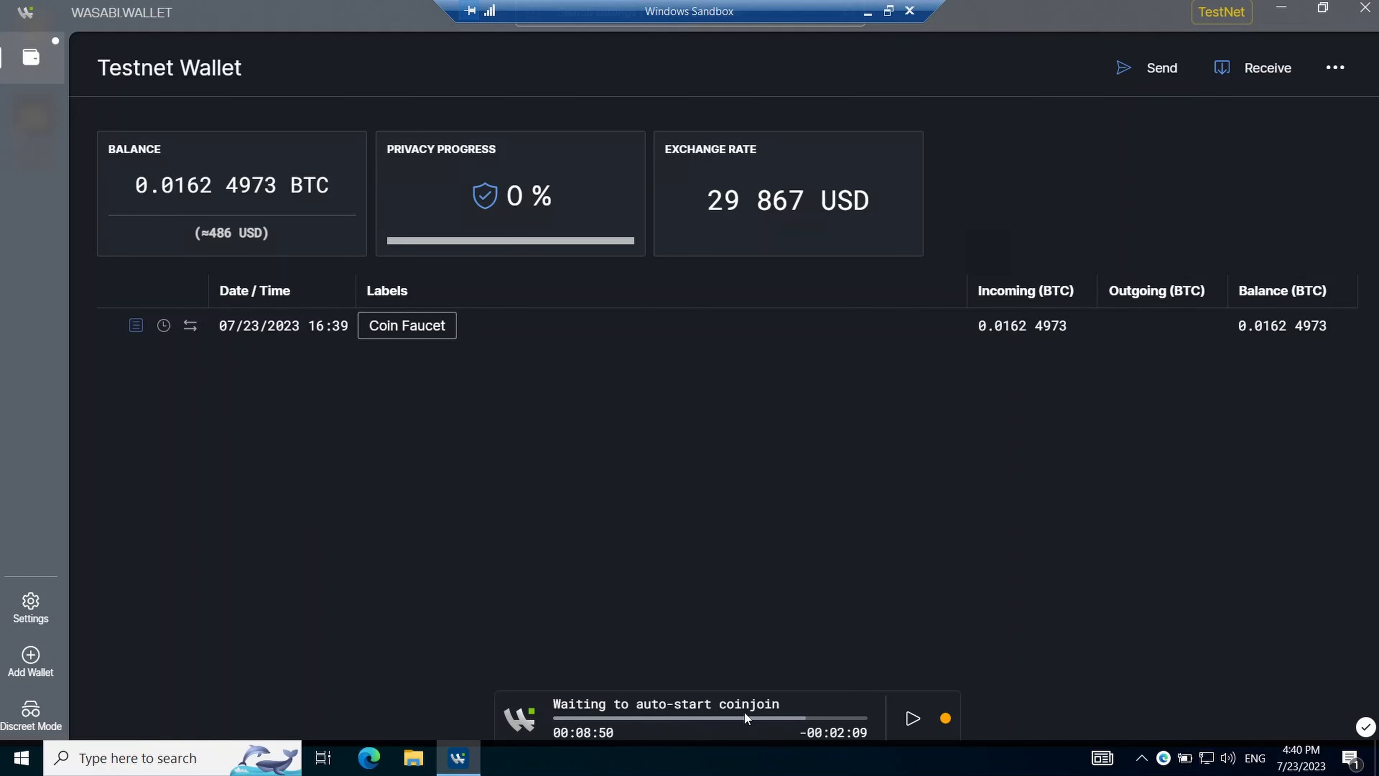
- Inspect the pending Coin Faucet deposit's Transaction Details twice, then wait for coinjoins to finish
double_click(1032, 324)
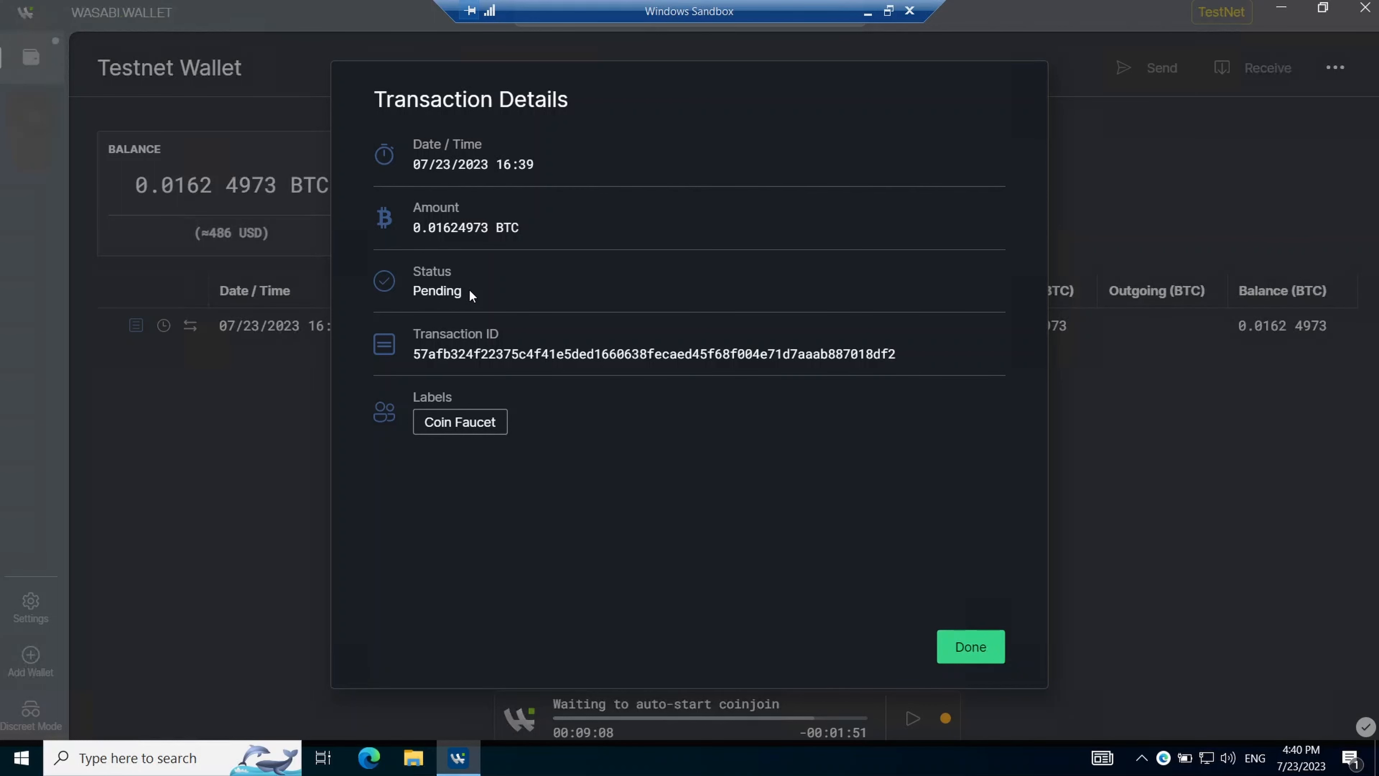
left_click(970, 647)
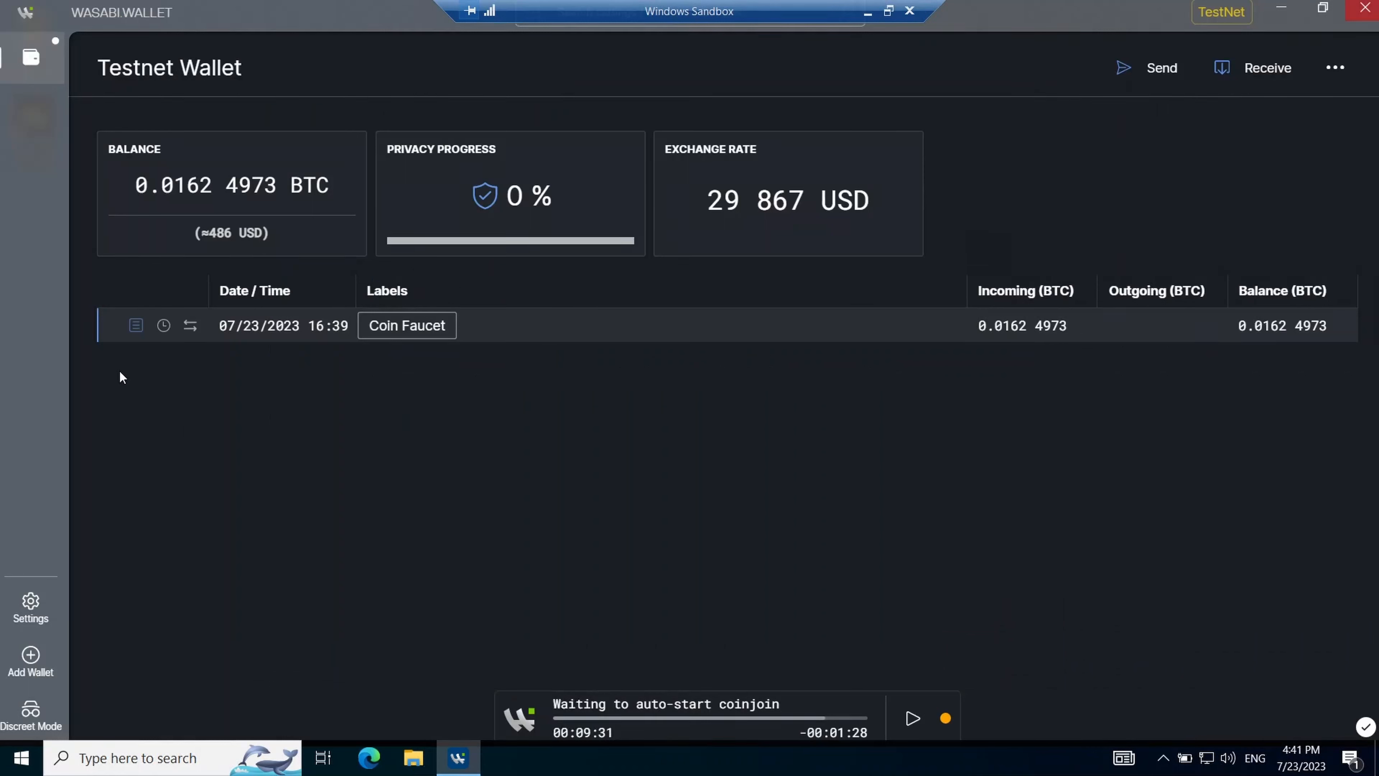
left_click(136, 326)
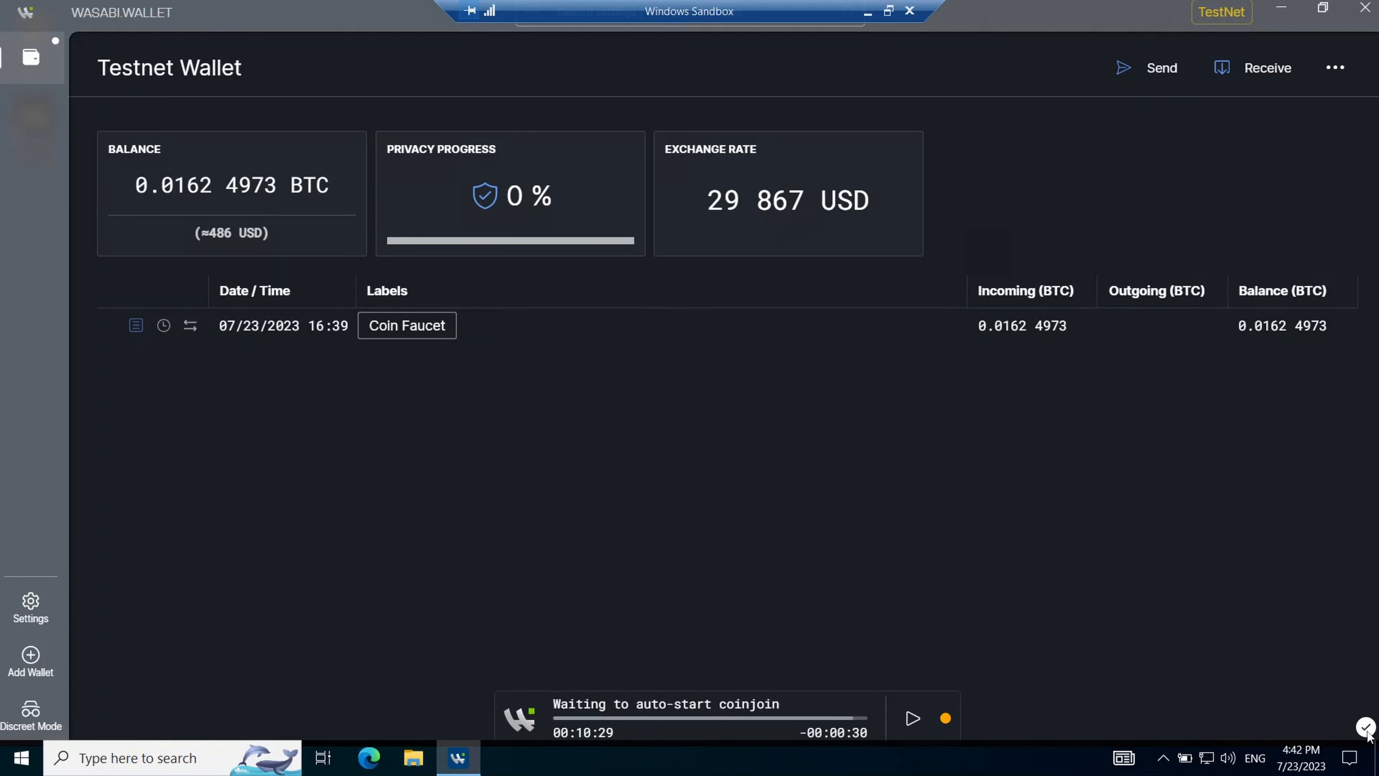
mouse_move(1367, 733)
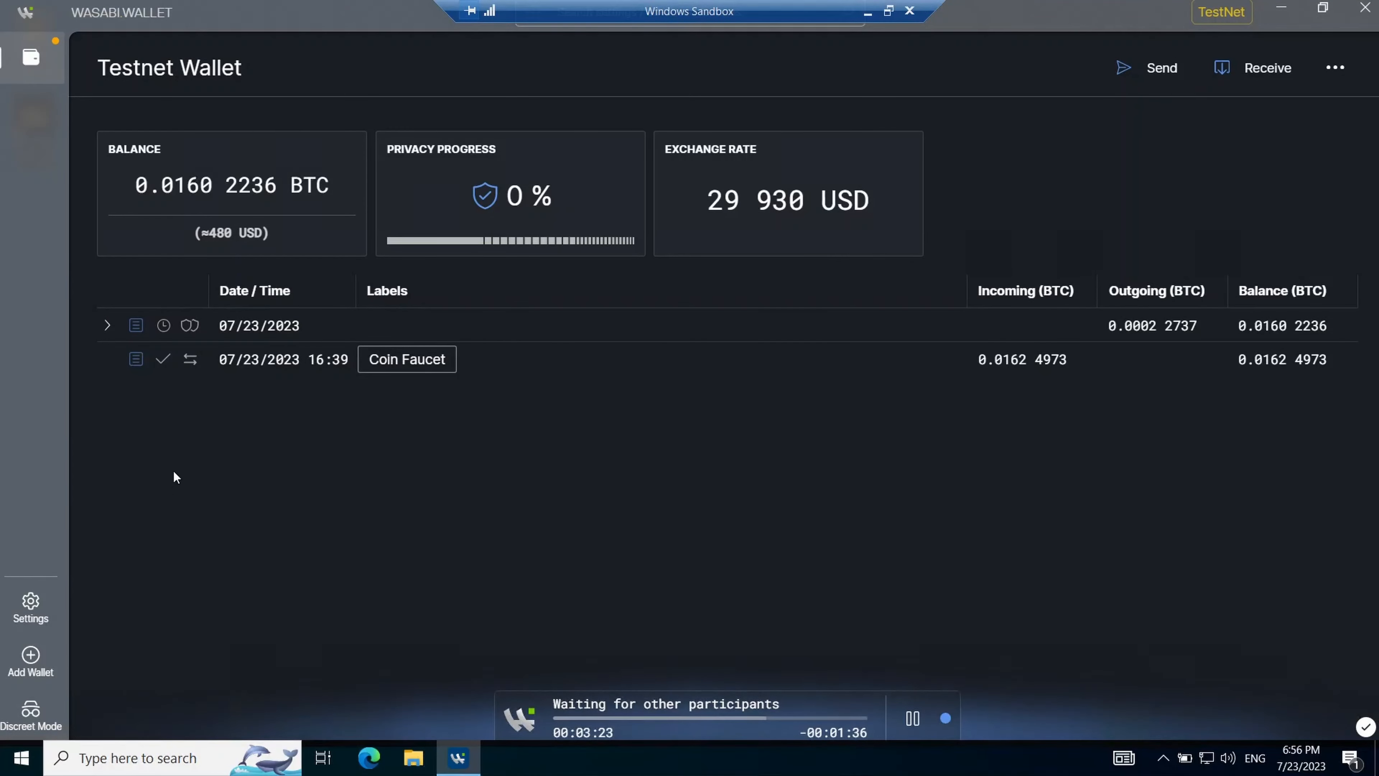
mouse_move(165, 361)
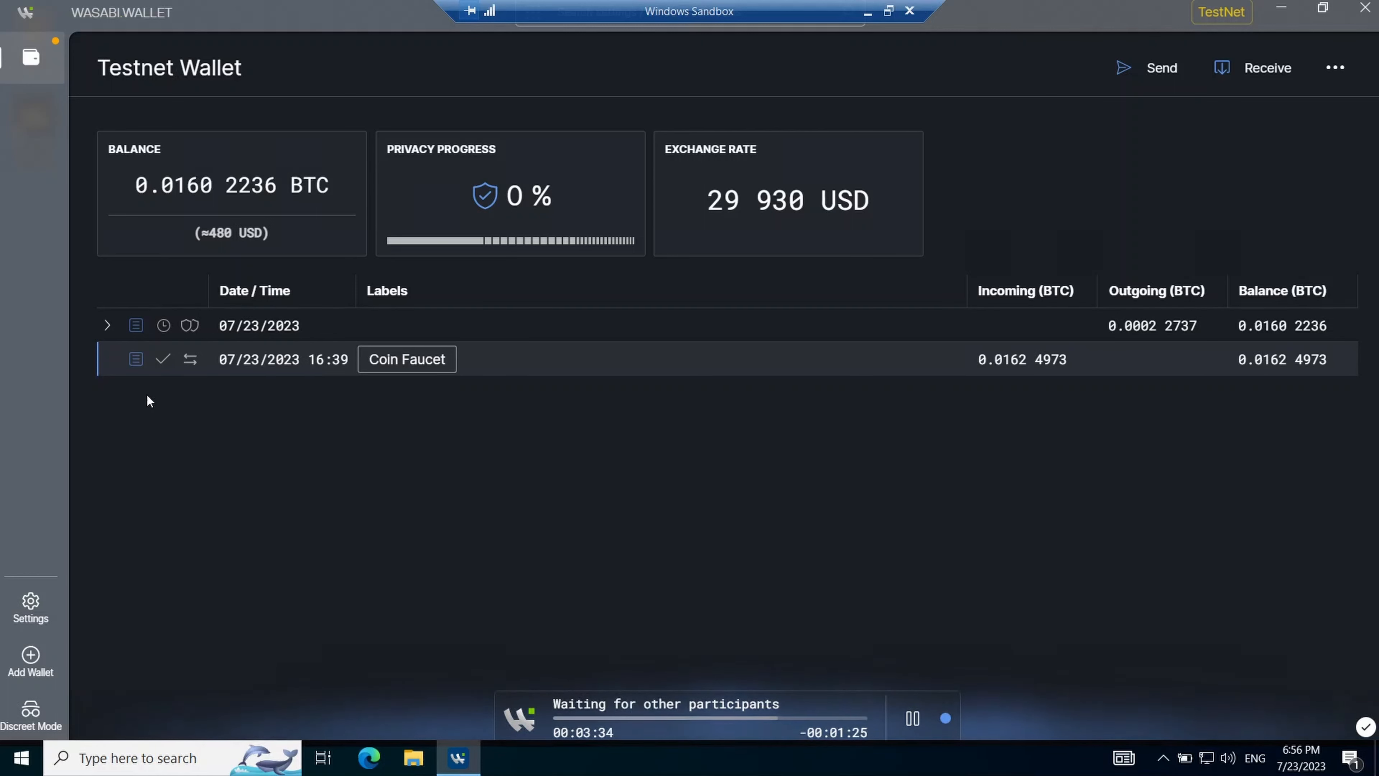
left_click(107, 326)
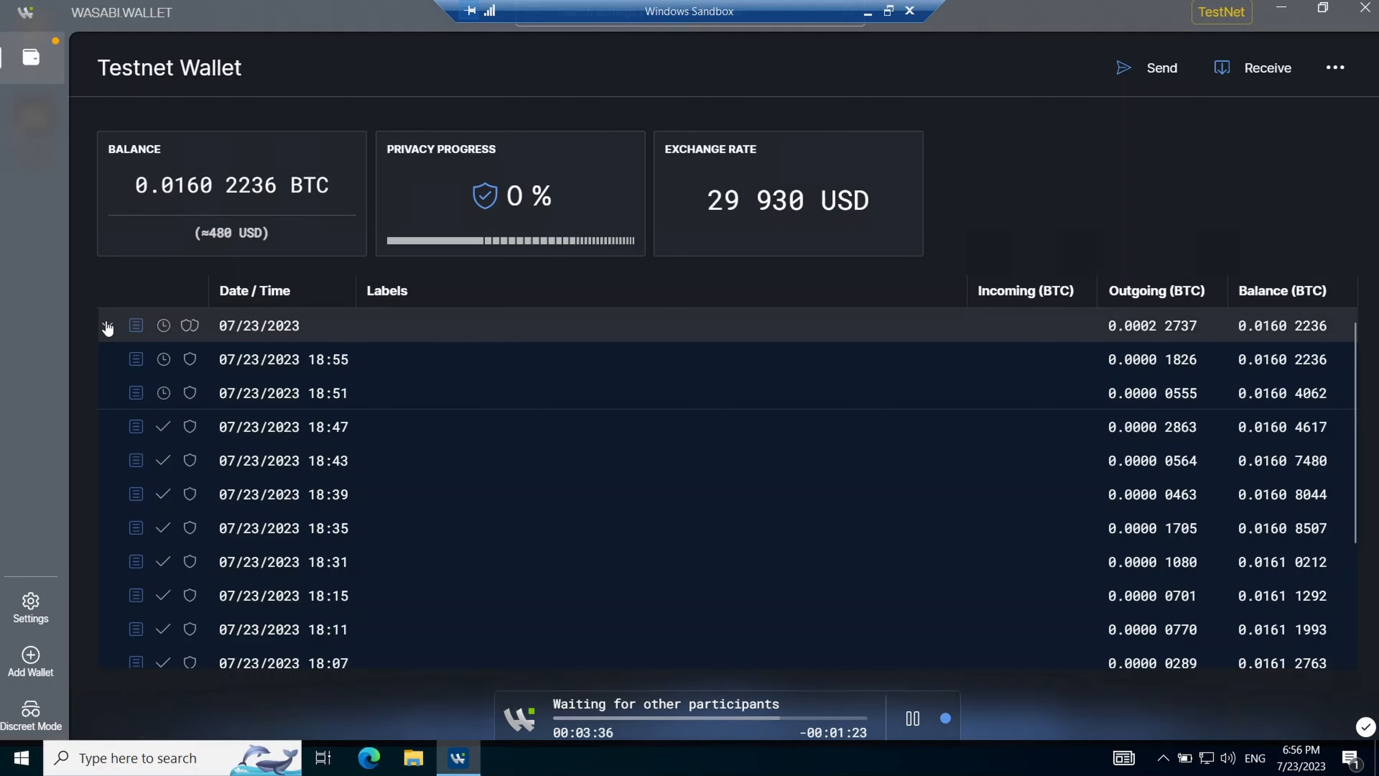
scroll(238, 623, "down", 3)
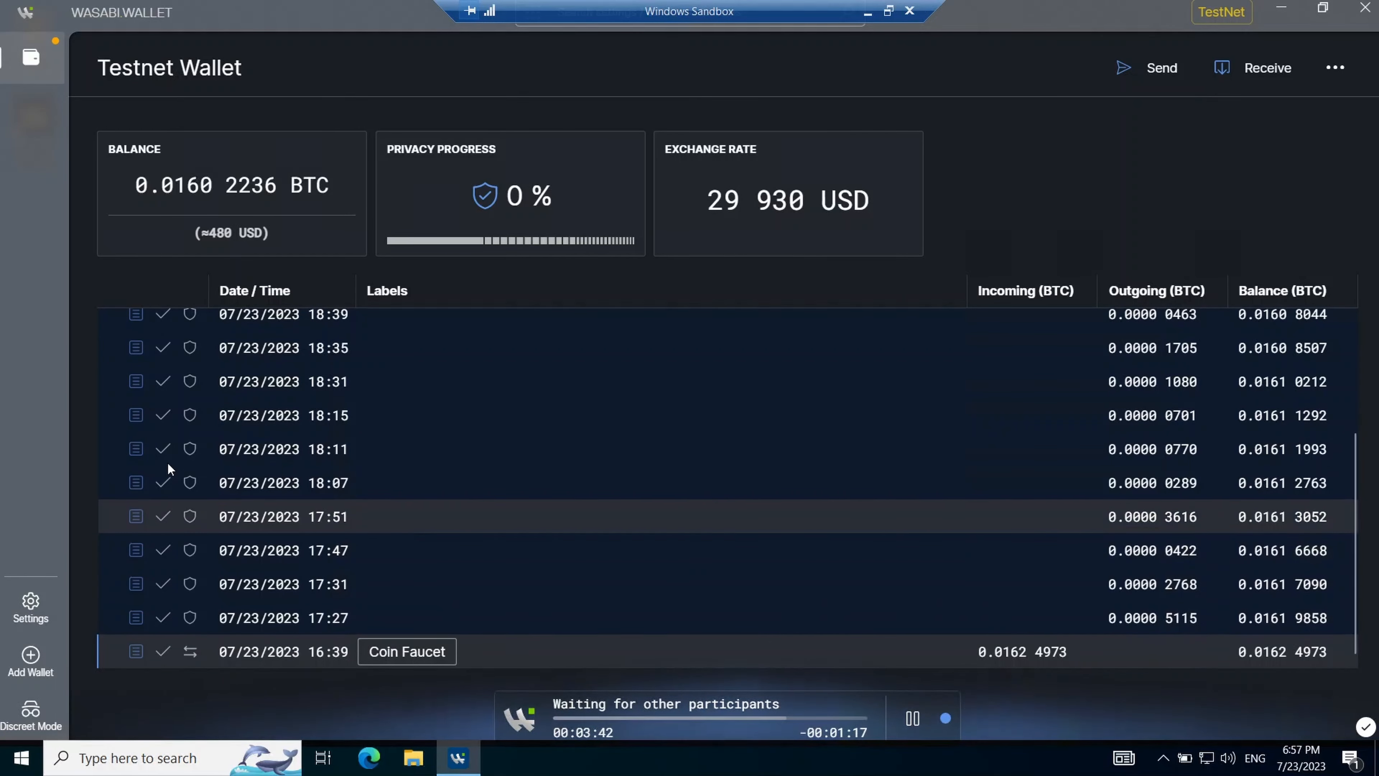
scroll(166, 412, "up", 3)
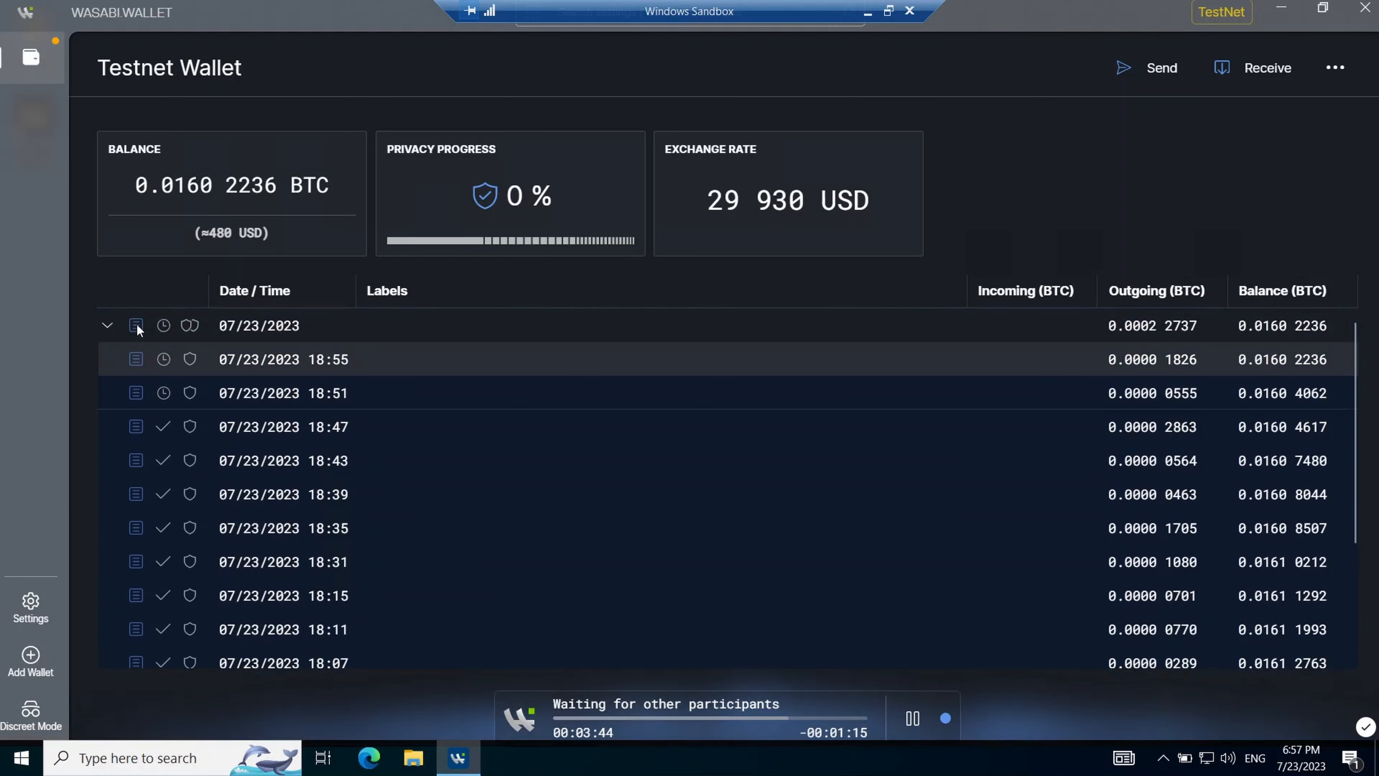
left_click(108, 326)
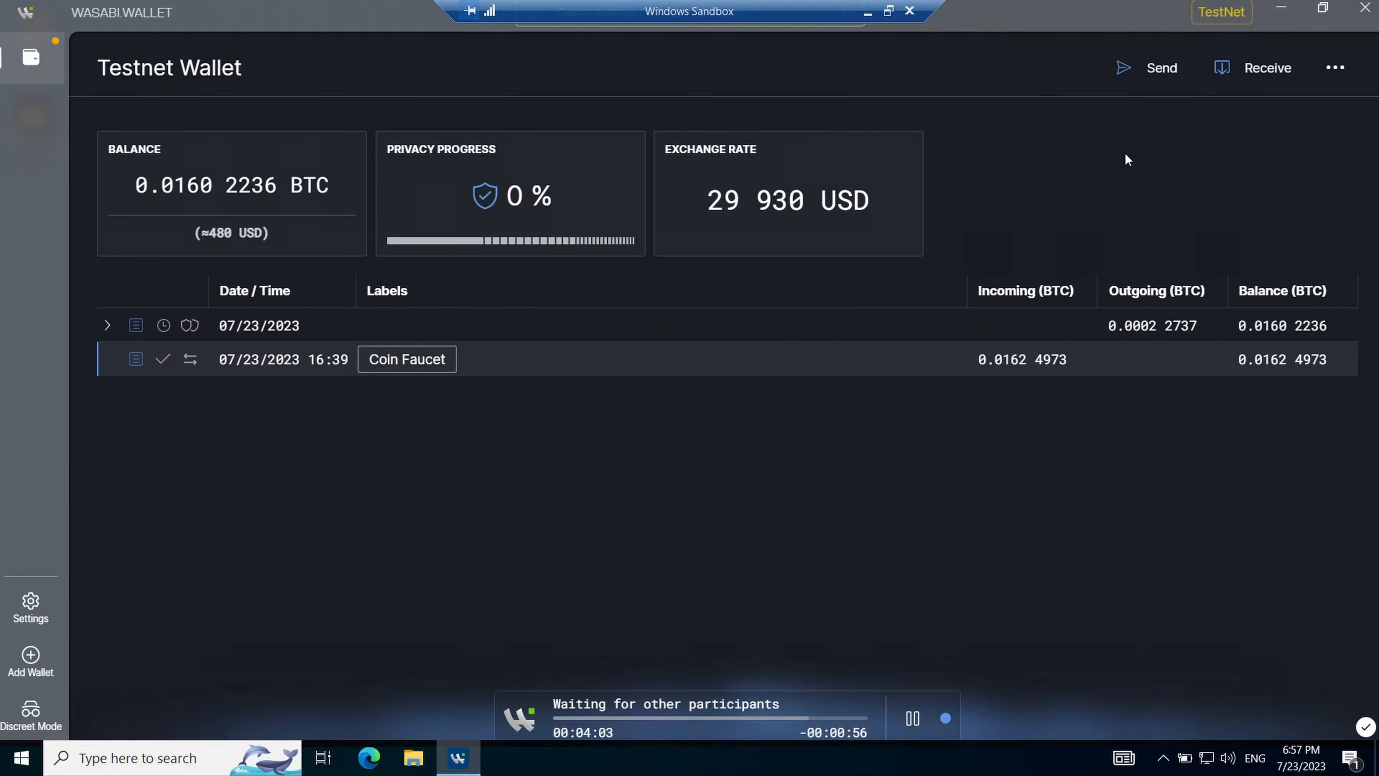
- Start a payment of 0.0001 BTC to the faucet's return address, labelled Coin Faucet
left_click(1152, 70)
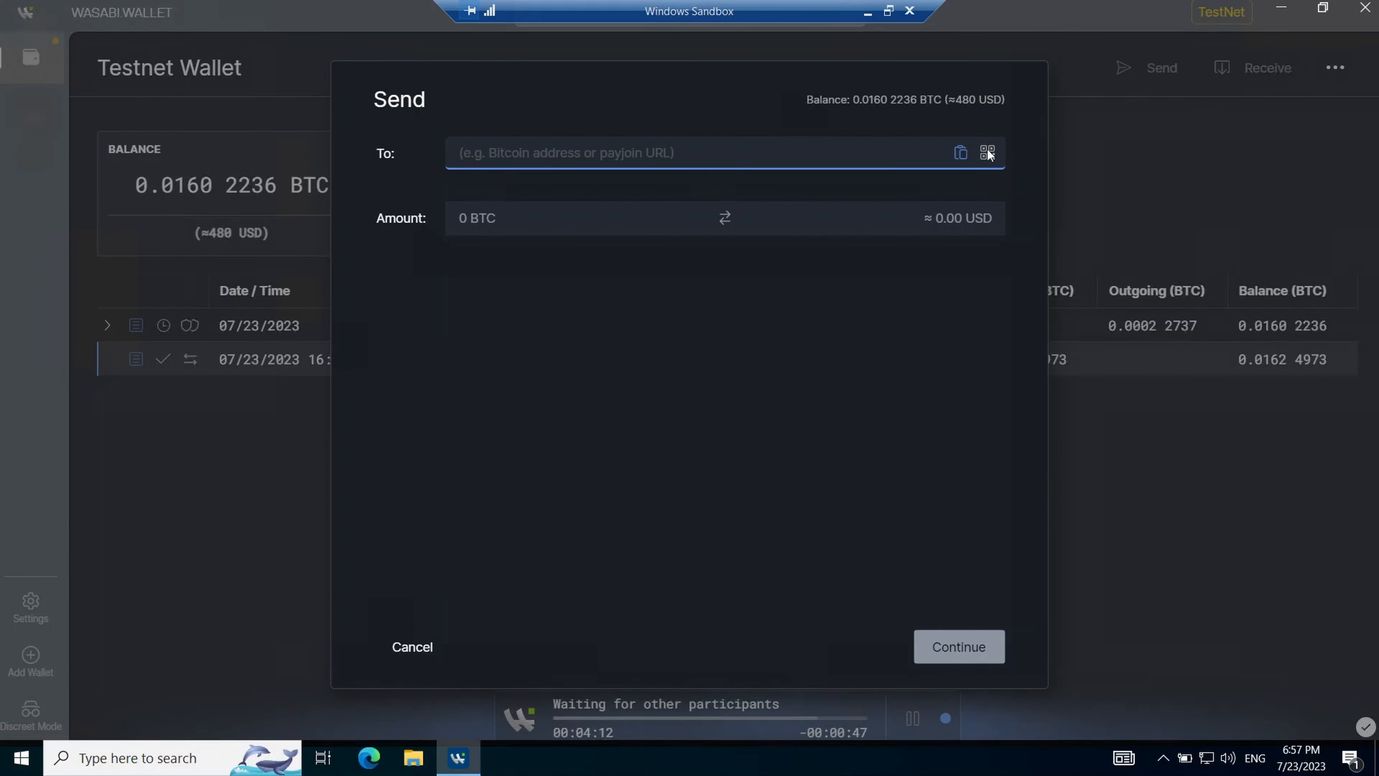
left_click(958, 155)
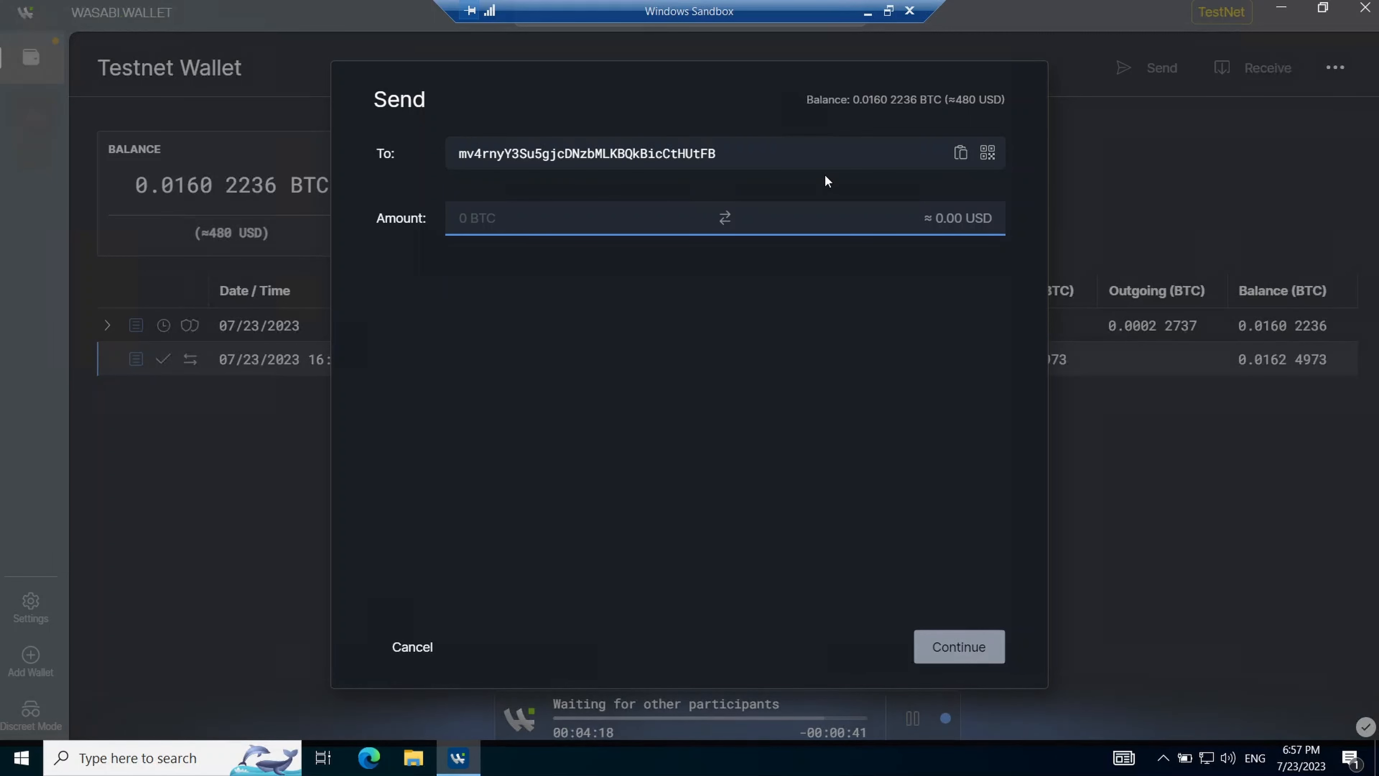
type("0.0001")
key("Return")
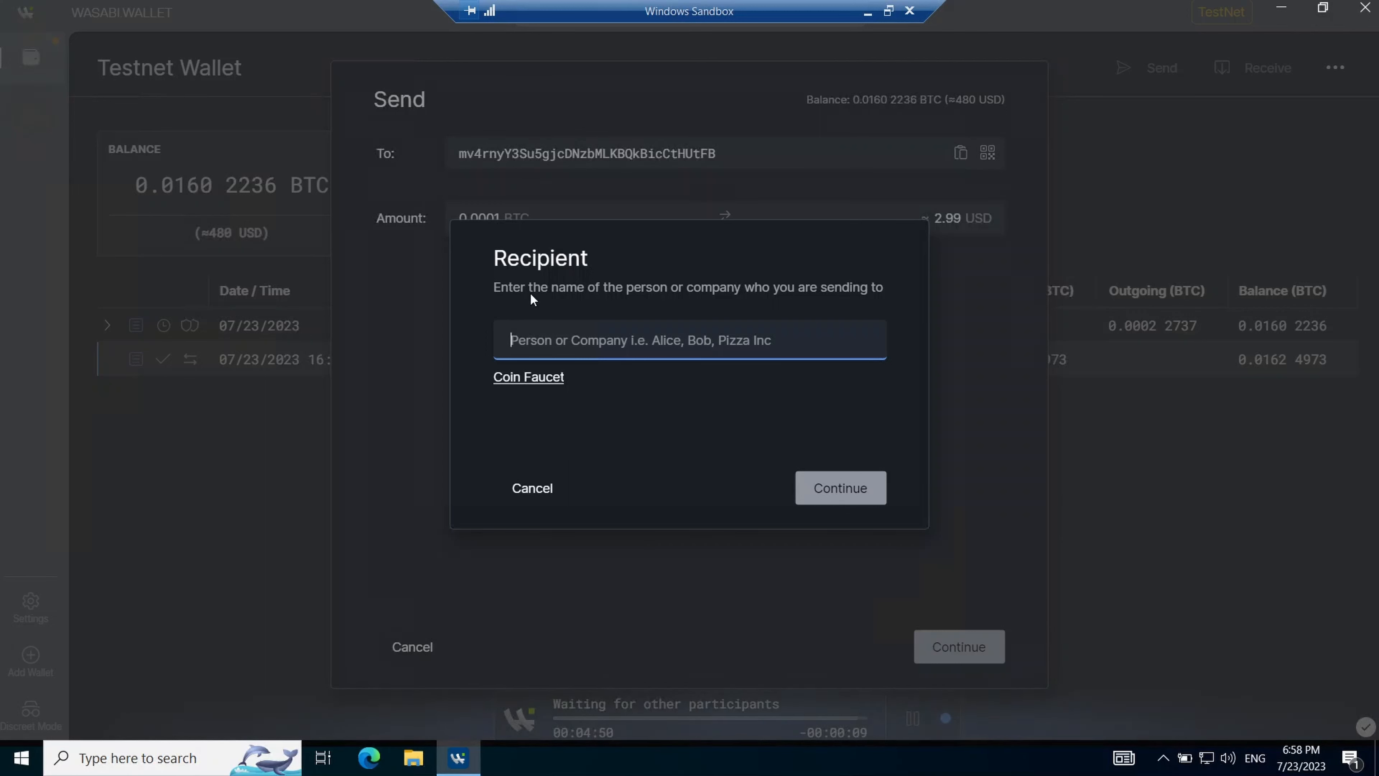
left_click(516, 377)
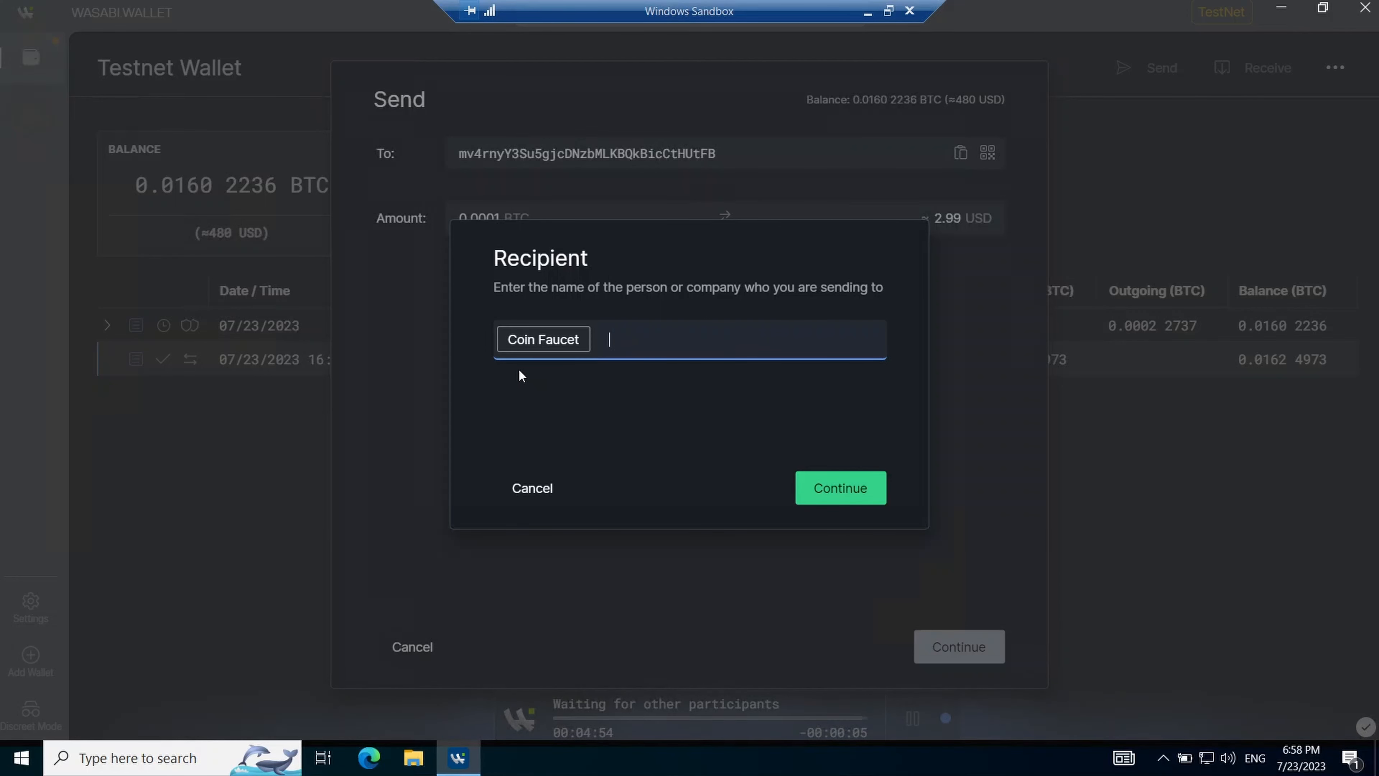
left_click(831, 494)
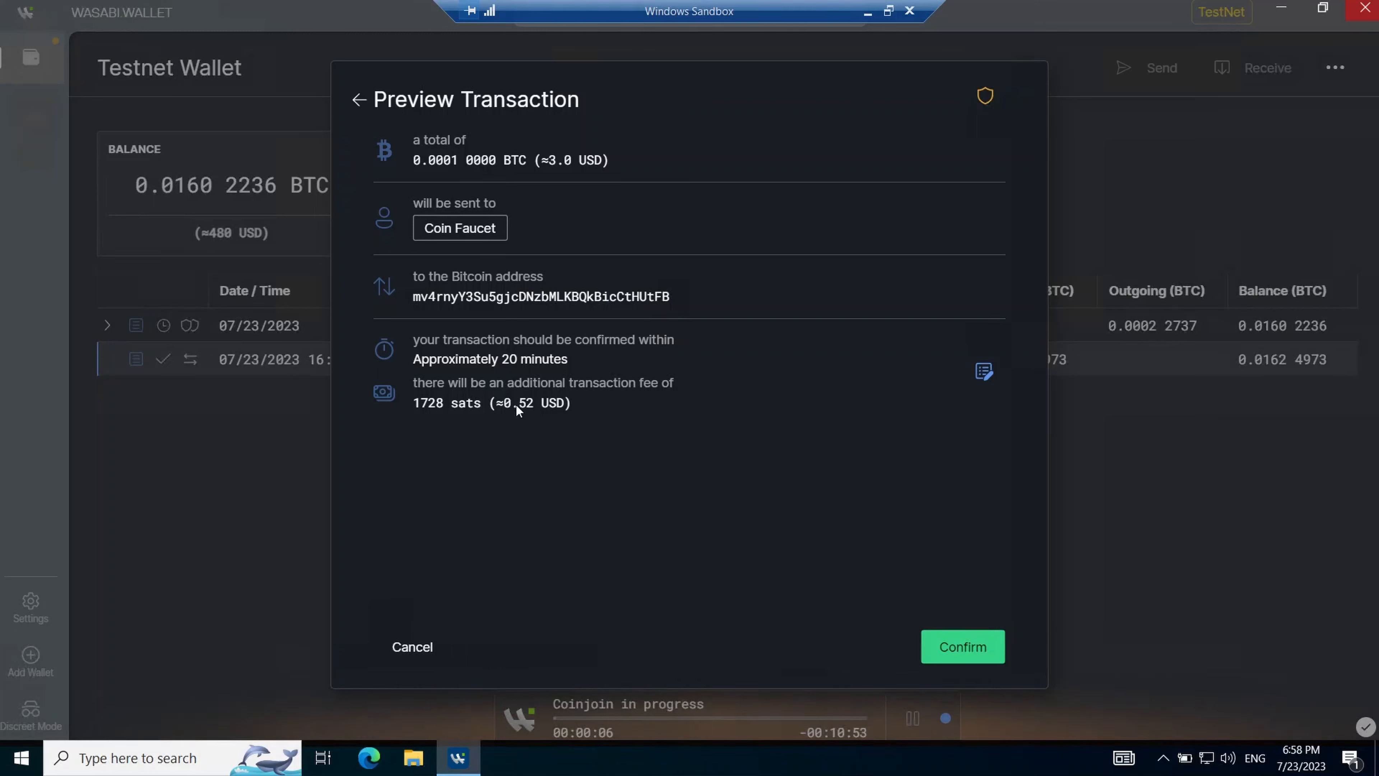
- Lower the fee to the slowest 144-sat option, check privacy suggestions, and confirm with the password
left_click(983, 371)
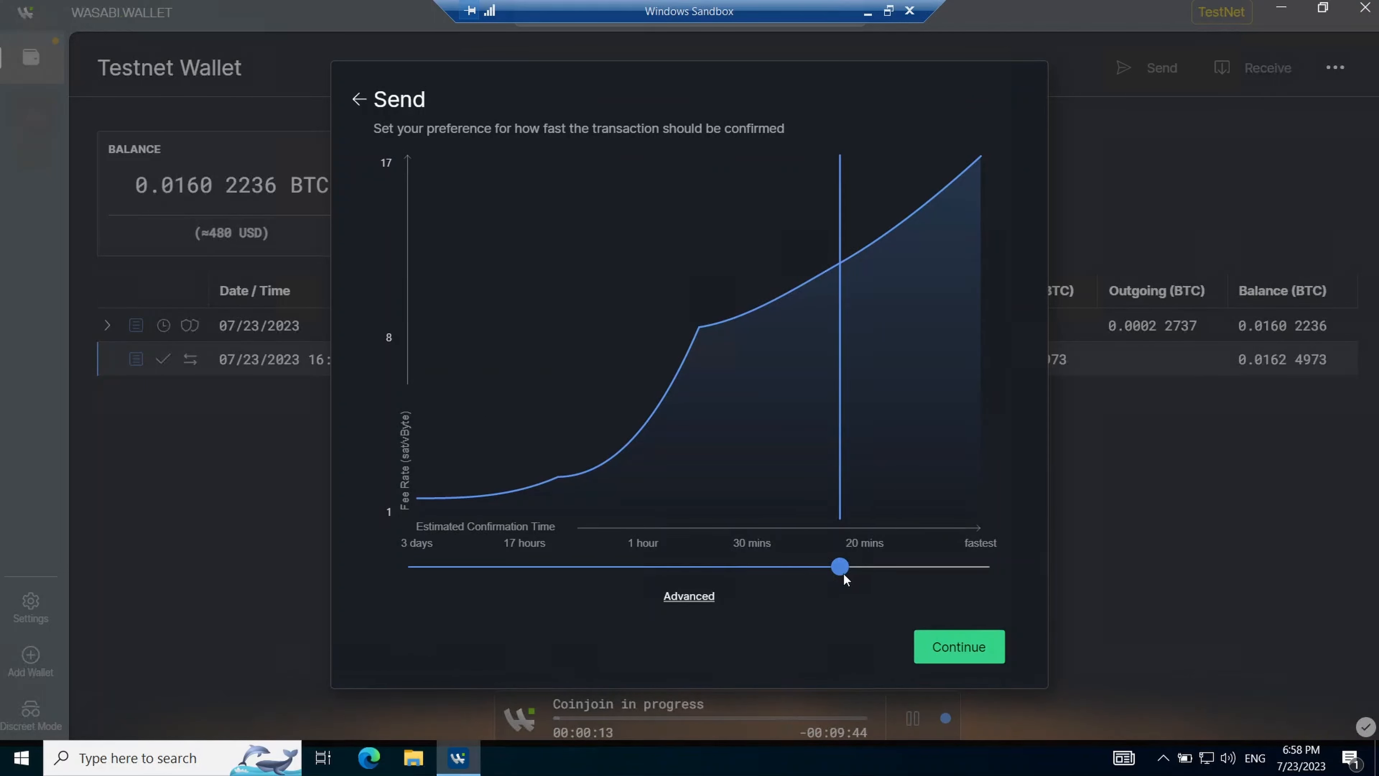
mouse_move(840, 567)
left_mouse_down()
mouse_move(977, 546)
mouse_move(850, 593)
mouse_move(417, 601)
left_mouse_up()
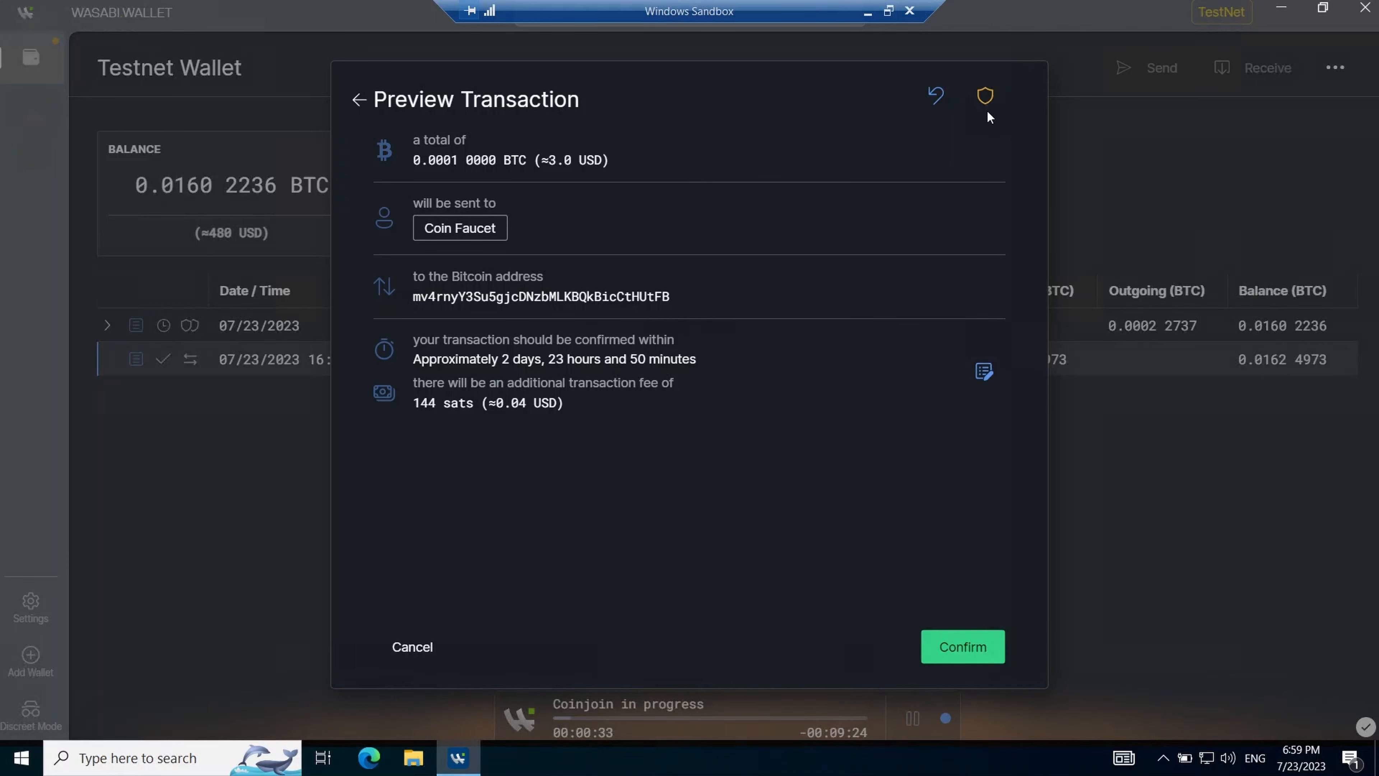
left_click(985, 99)
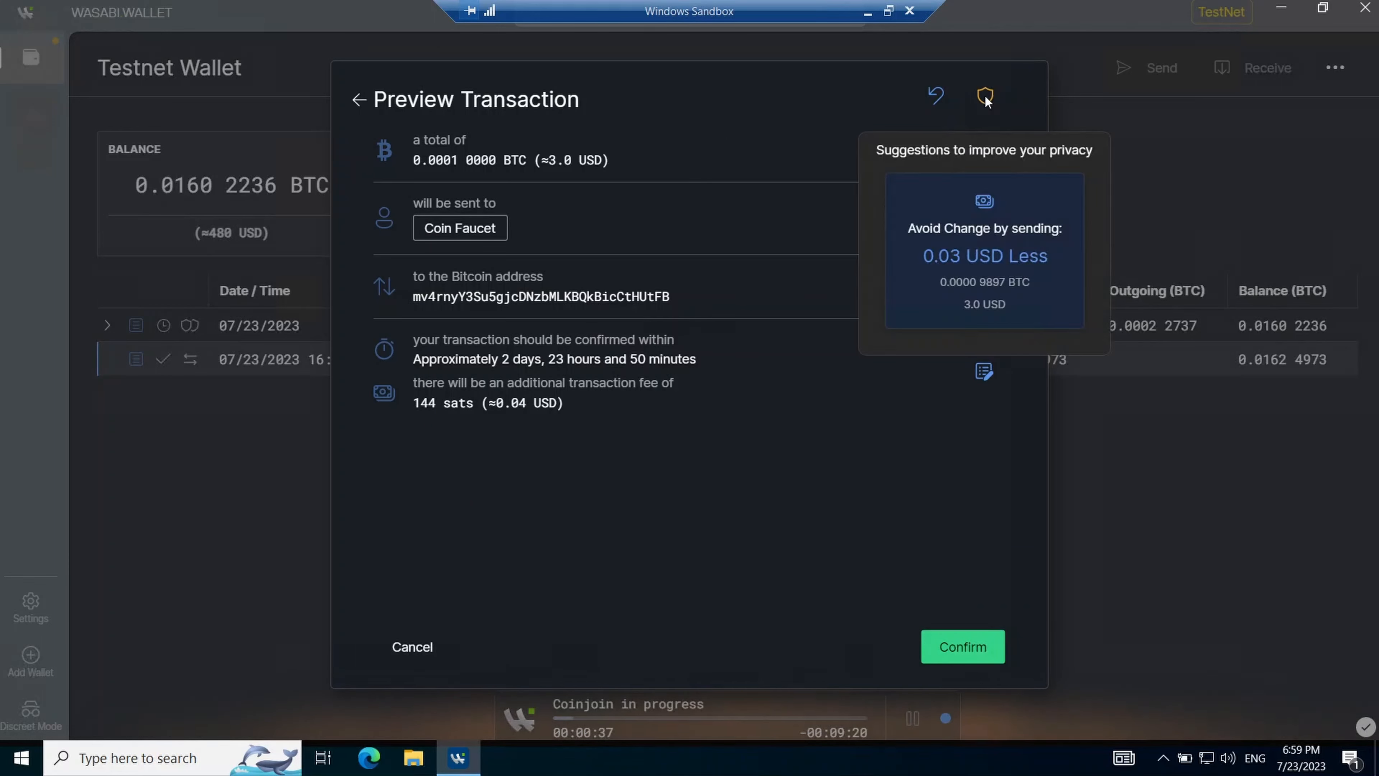
left_click(931, 239)
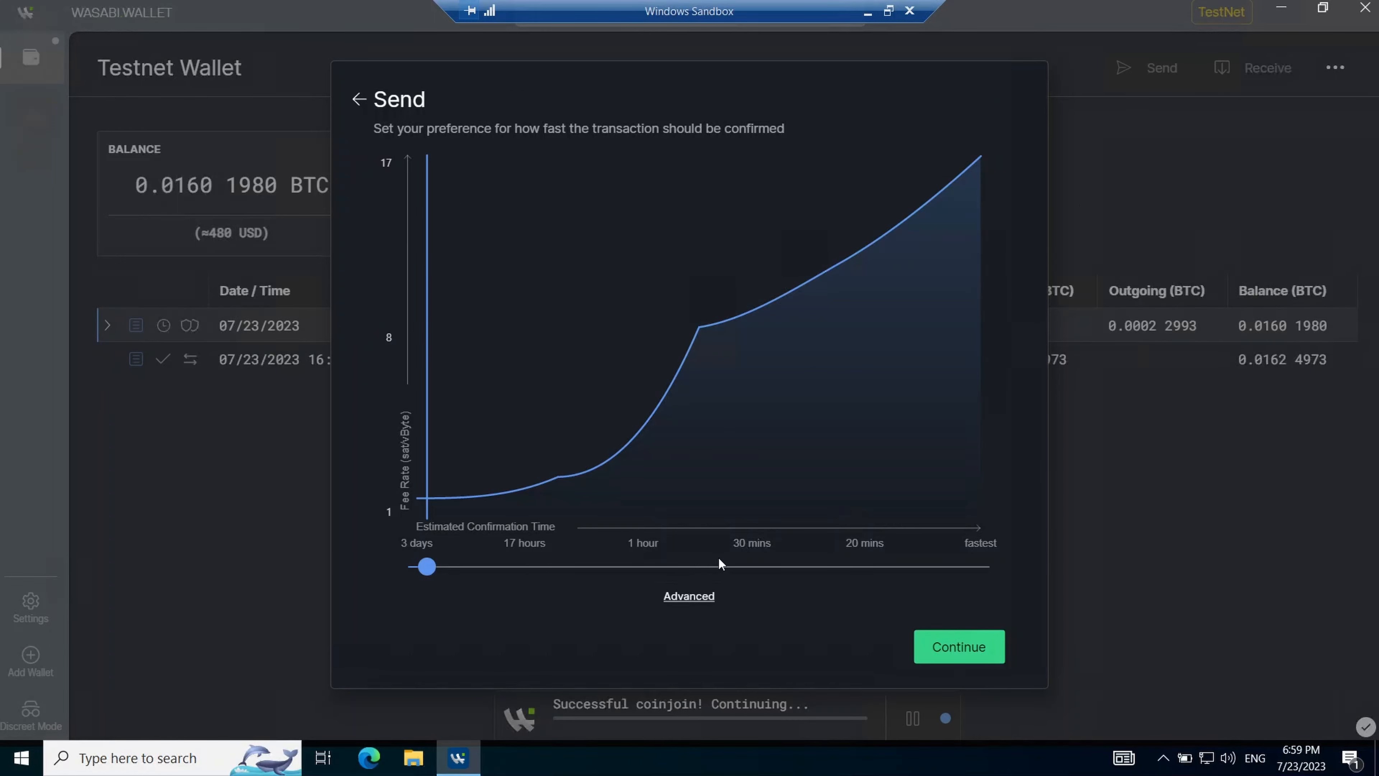
left_click(700, 595)
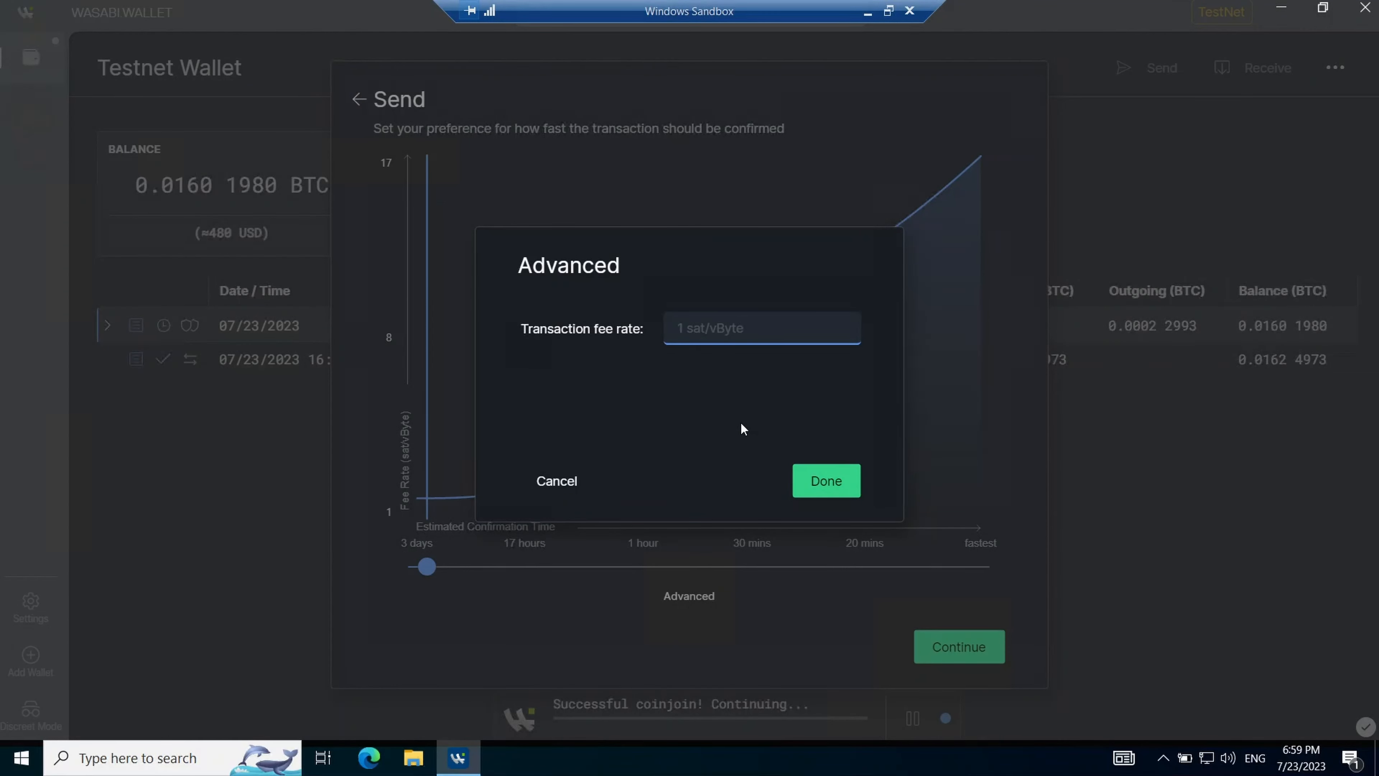
left_click(566, 495)
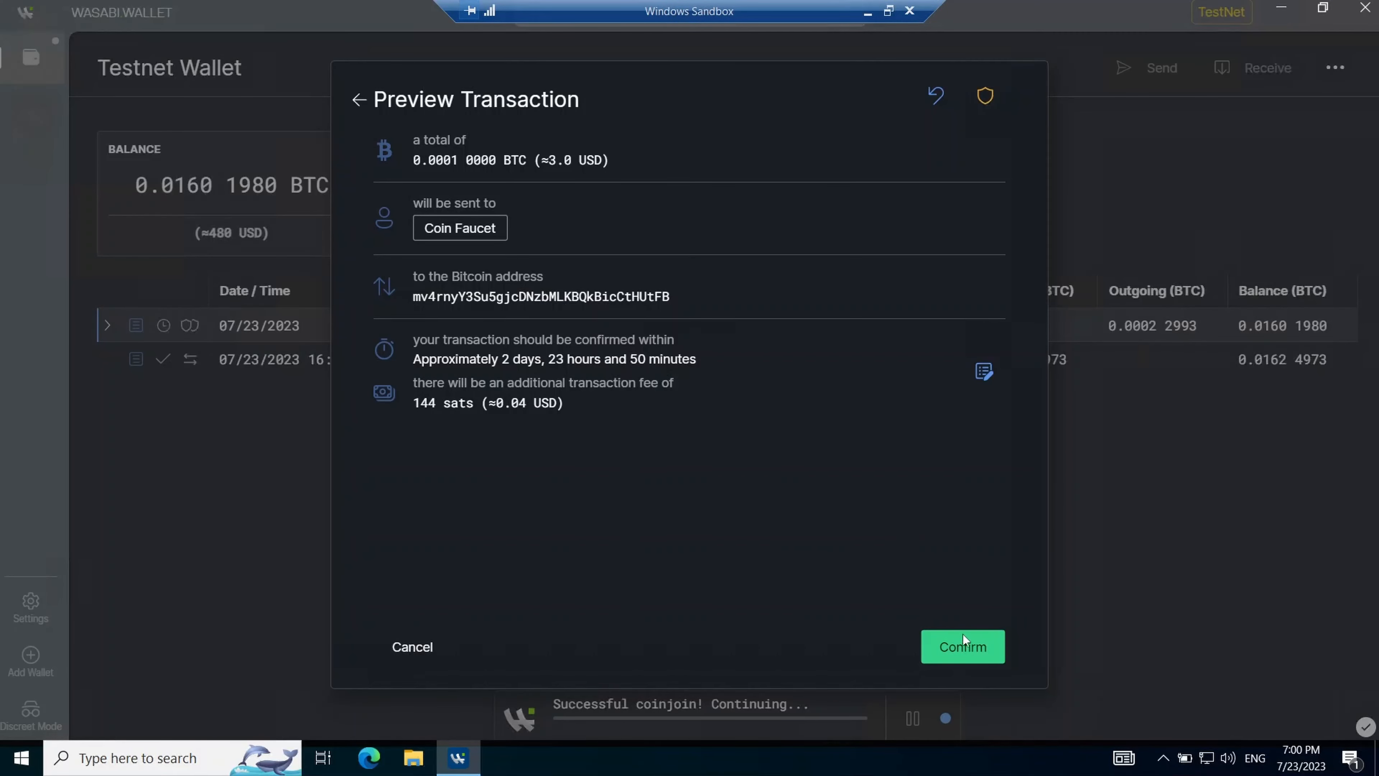
left_click(967, 648)
type("•••••")
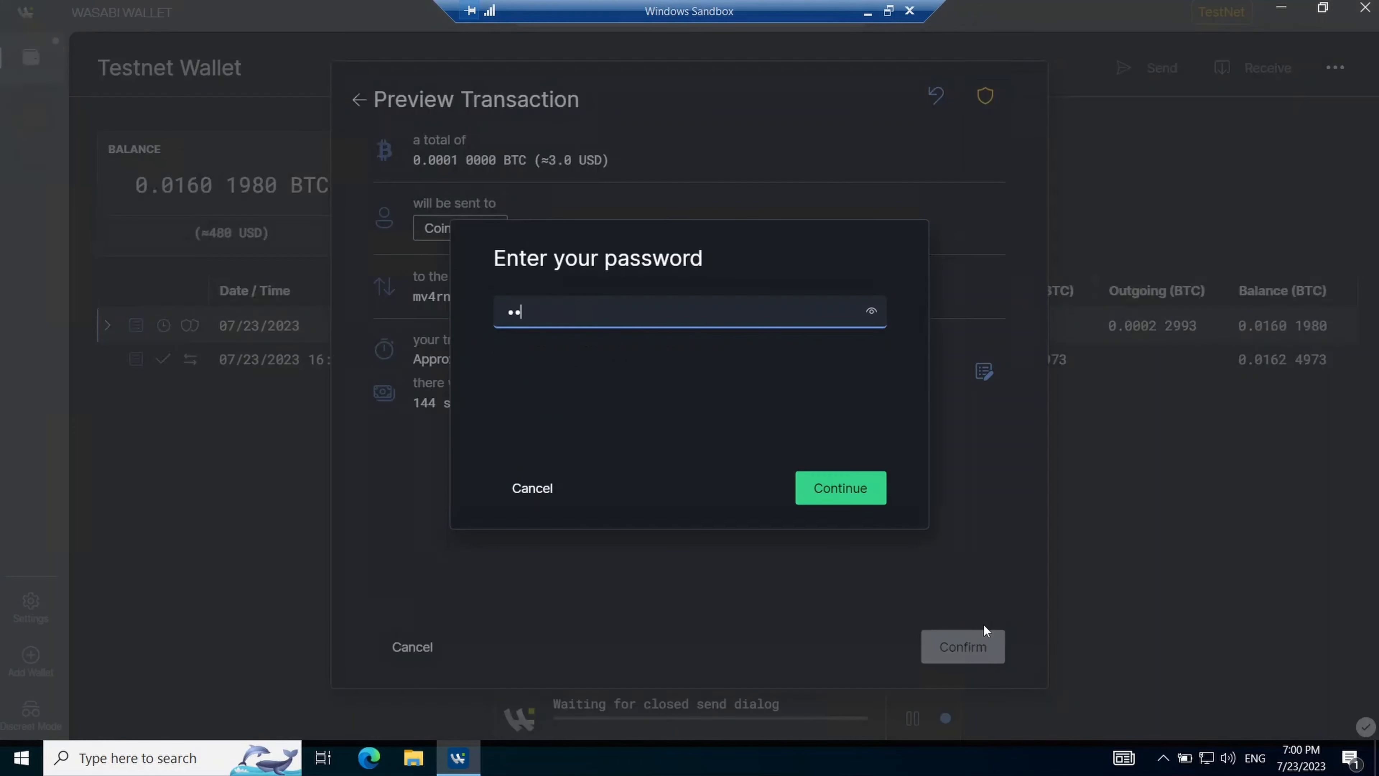
key("Return")
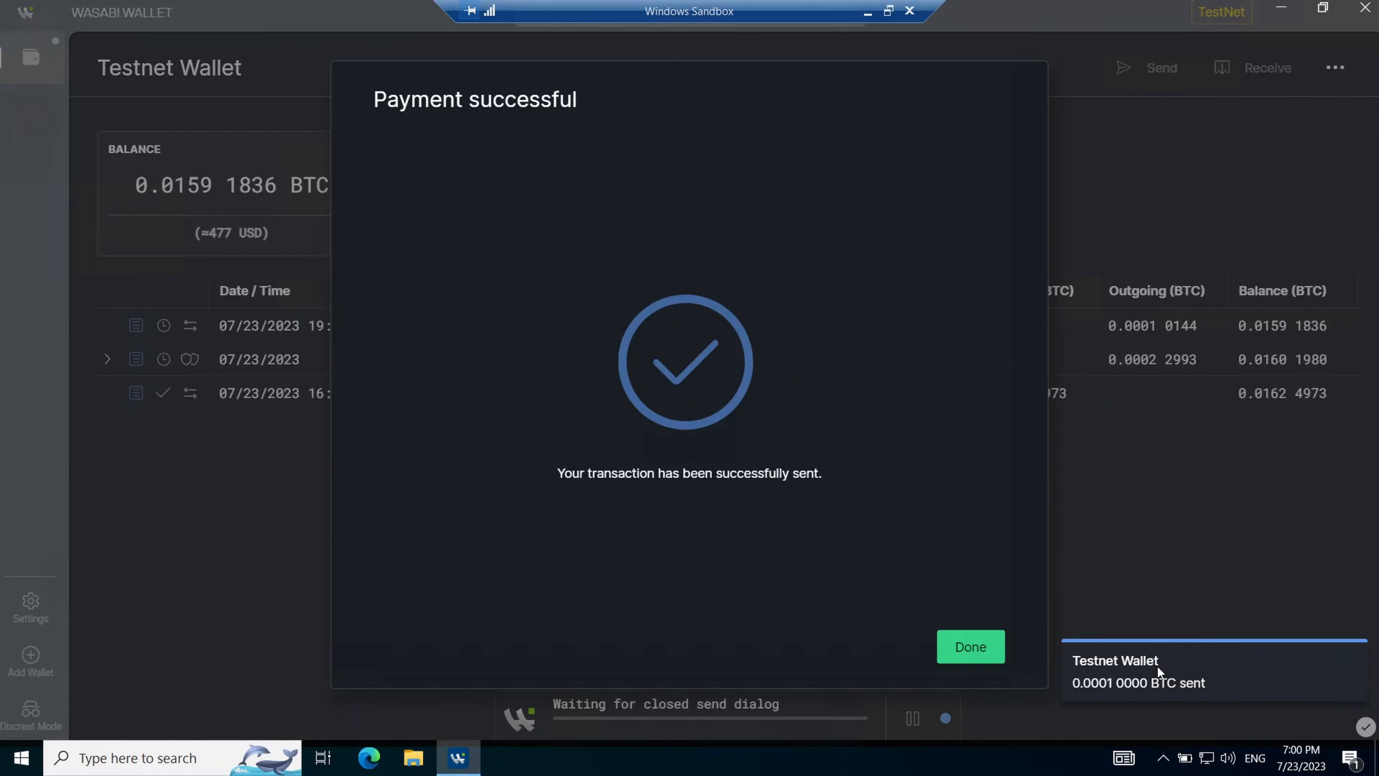
- Dismiss the success screen and review the new outgoing 0.0001 BTC Coin Faucet payment's details
left_click(1243, 670)
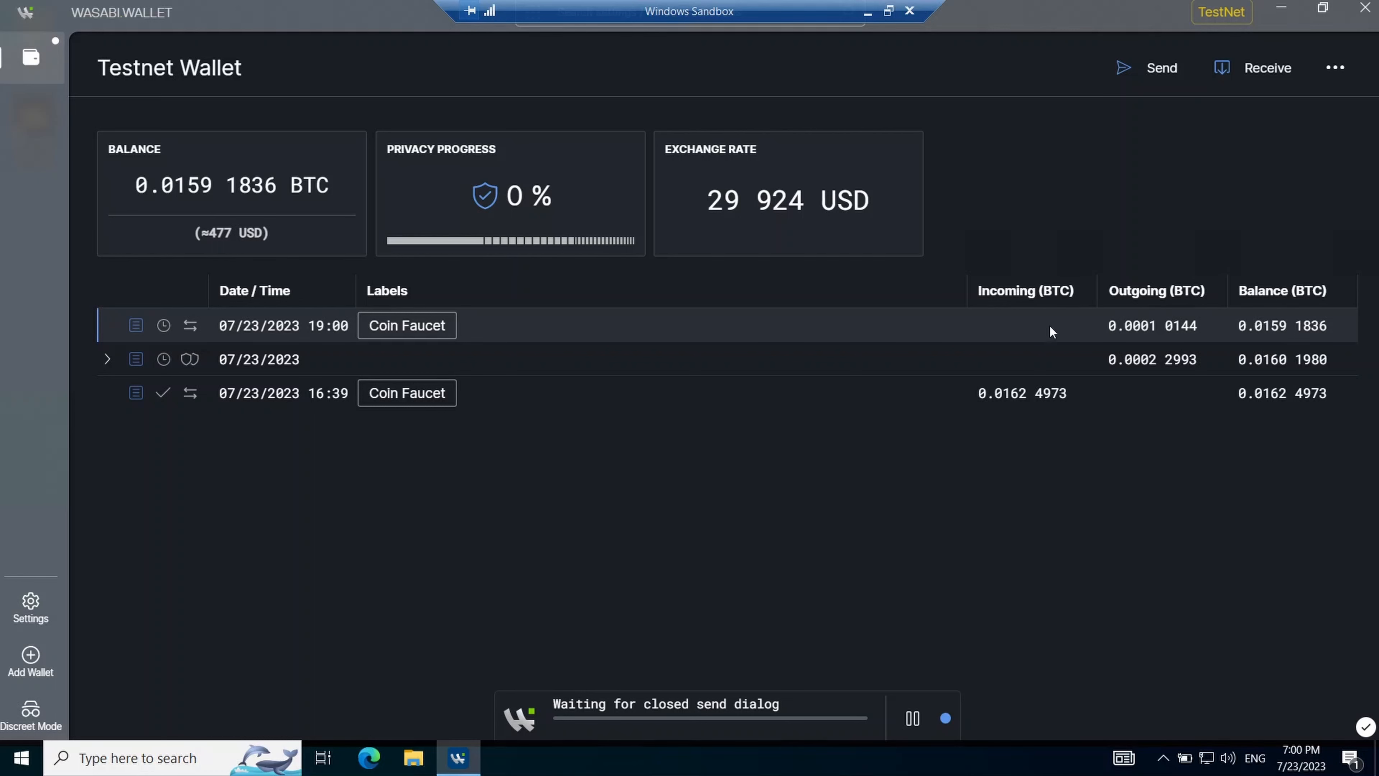
left_click(136, 326)
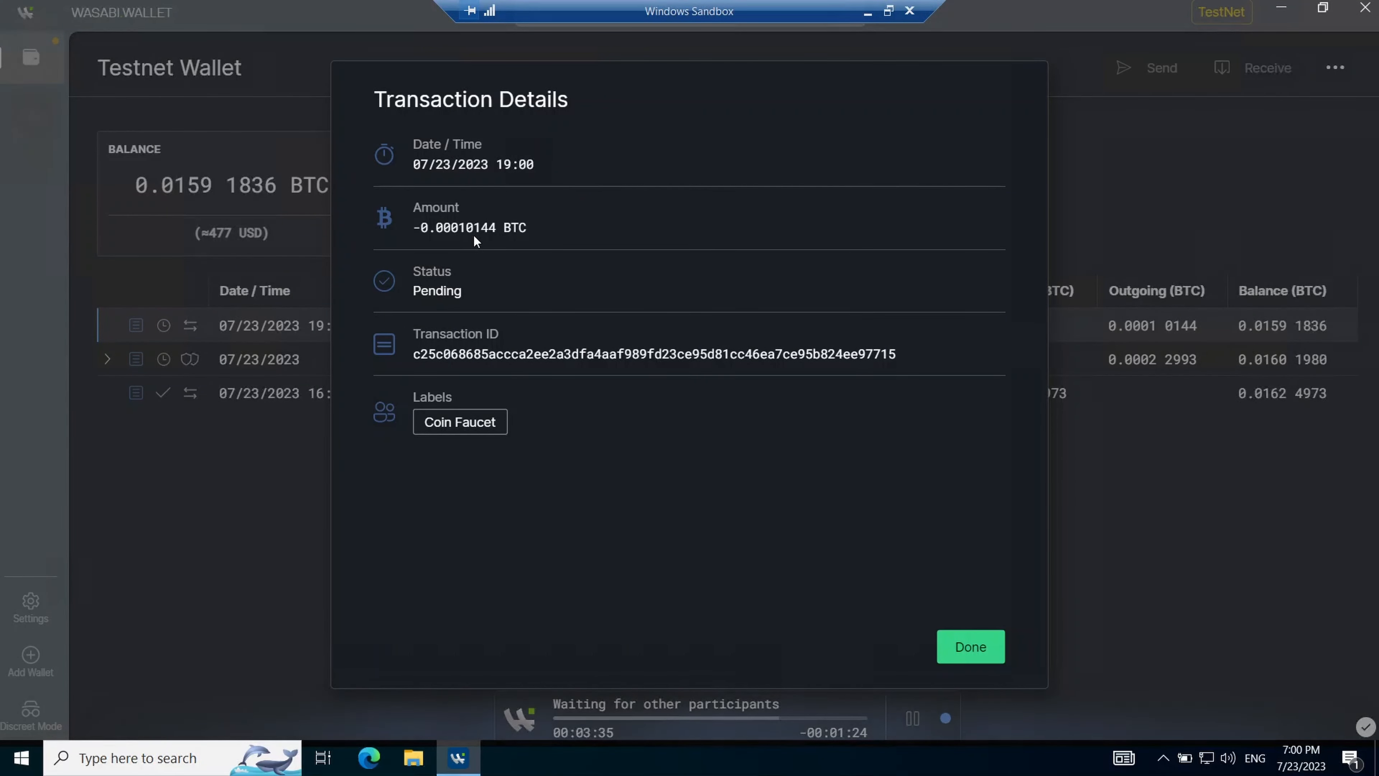
mouse_move(479, 237)
left_click(970, 646)
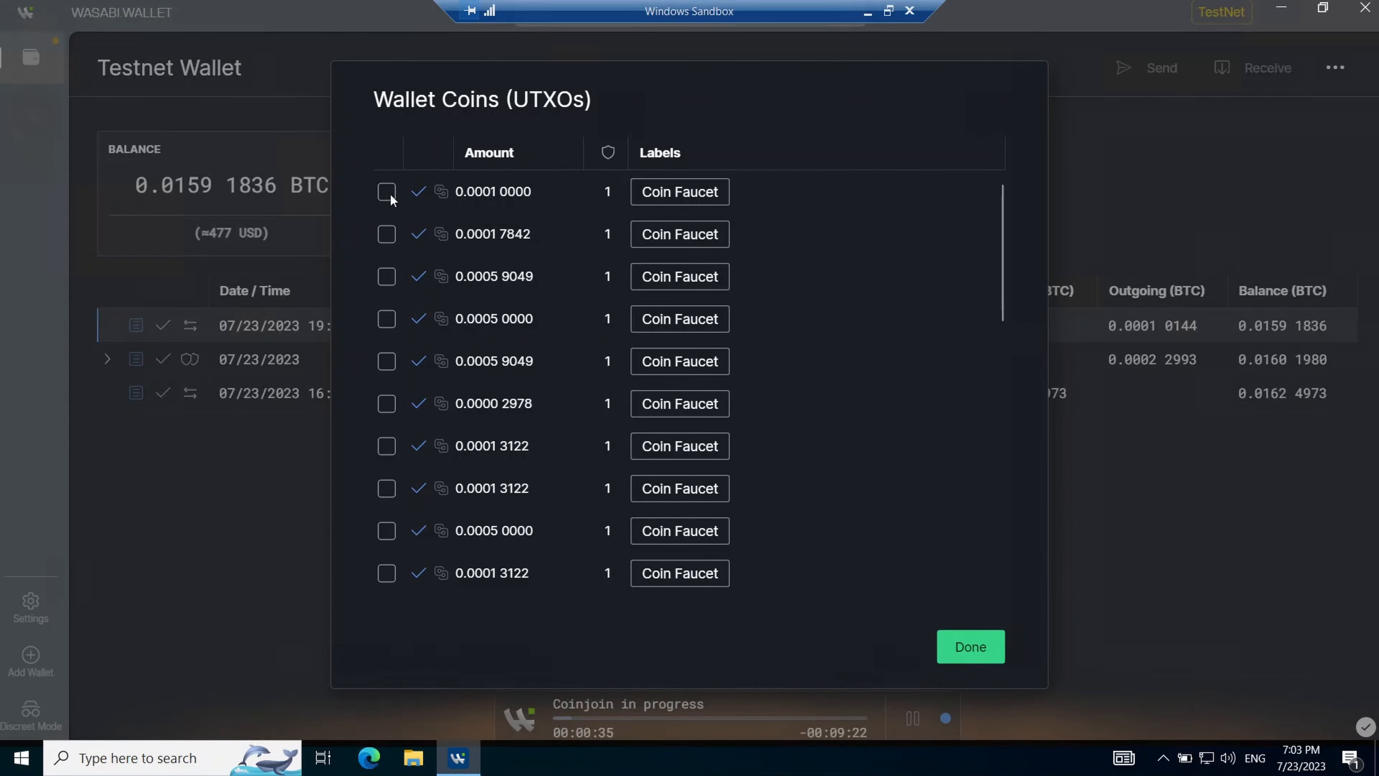
- Send only the 0.0001 0000 coin to the faucet address, labelled Coin Faucet
left_click(388, 191)
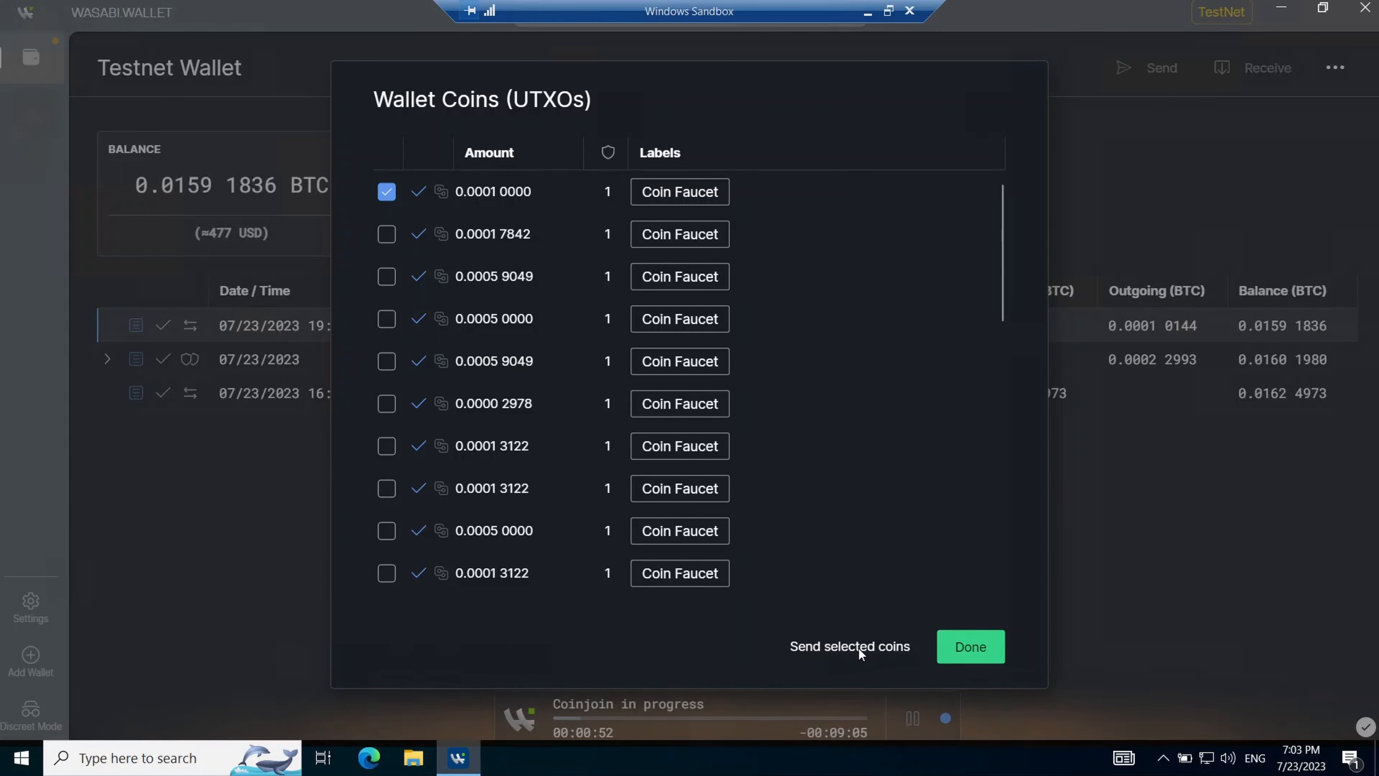
left_click(859, 646)
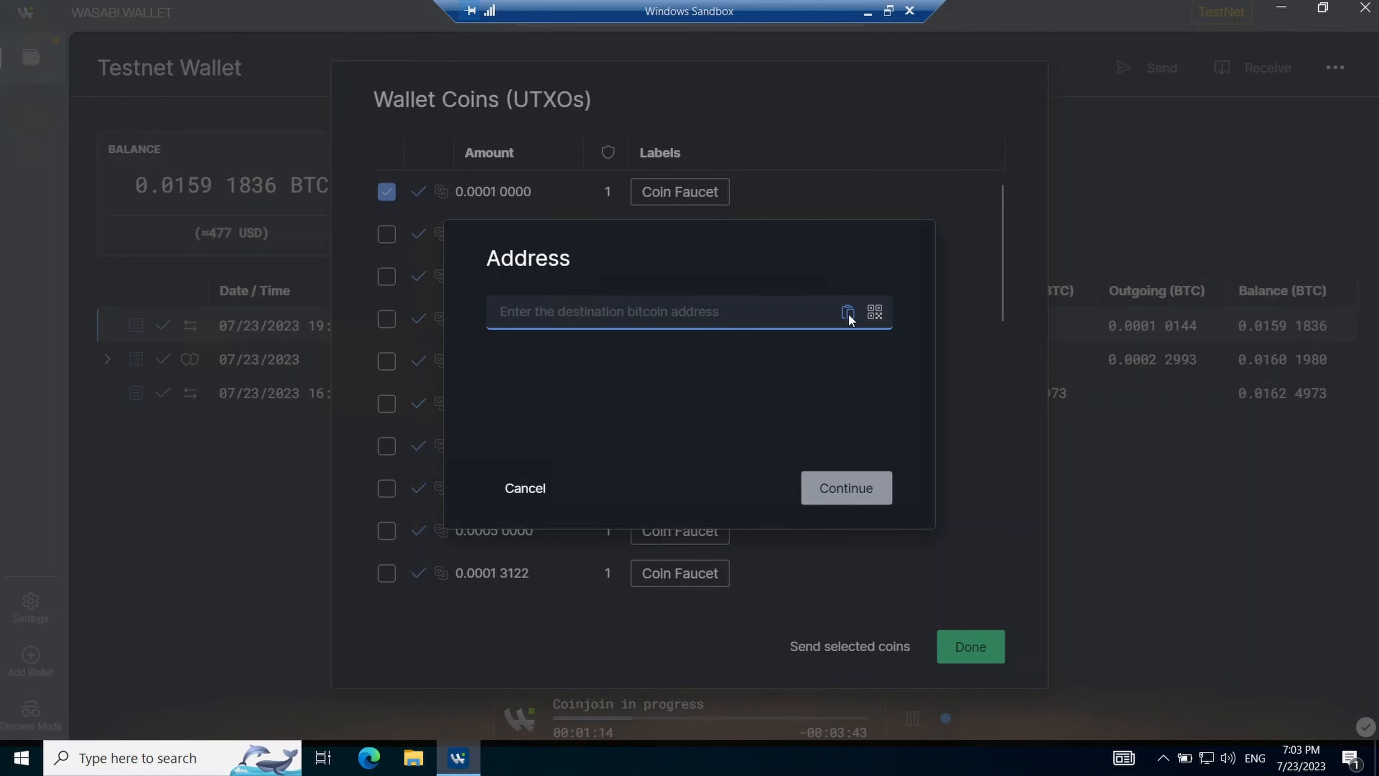
left_click(848, 312)
left_click(839, 492)
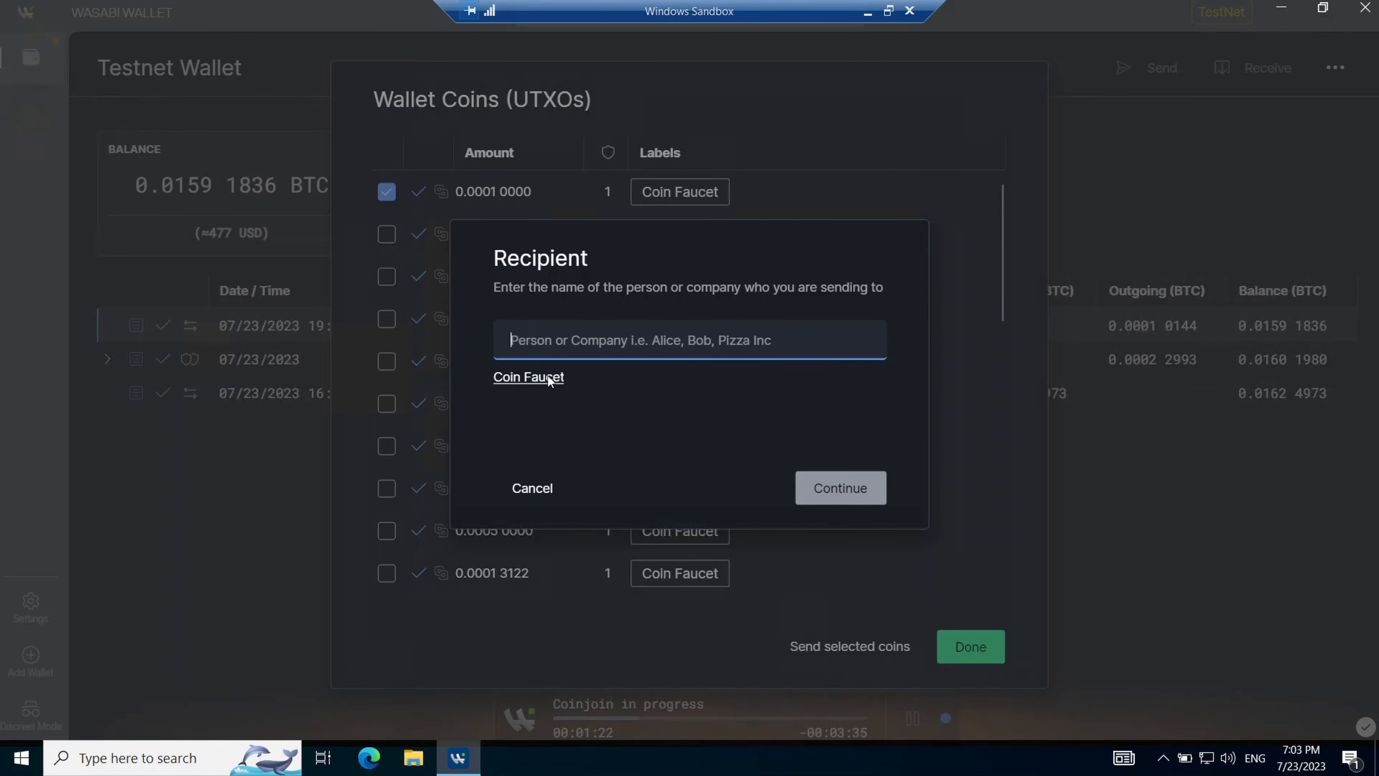
left_click(543, 379)
left_click(837, 486)
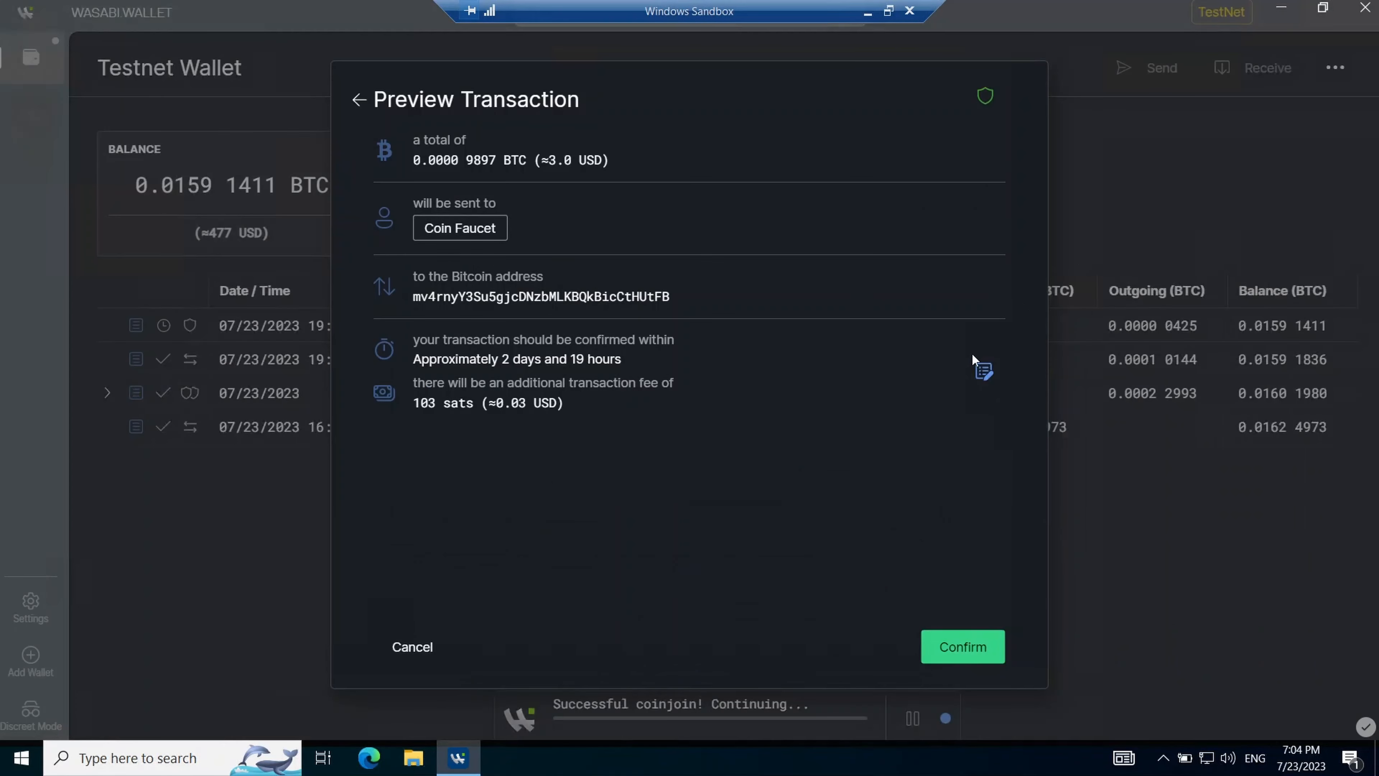
- Choose a roughly 10-minute confirmation fee and confirm the send with the wallet password
left_click(983, 372)
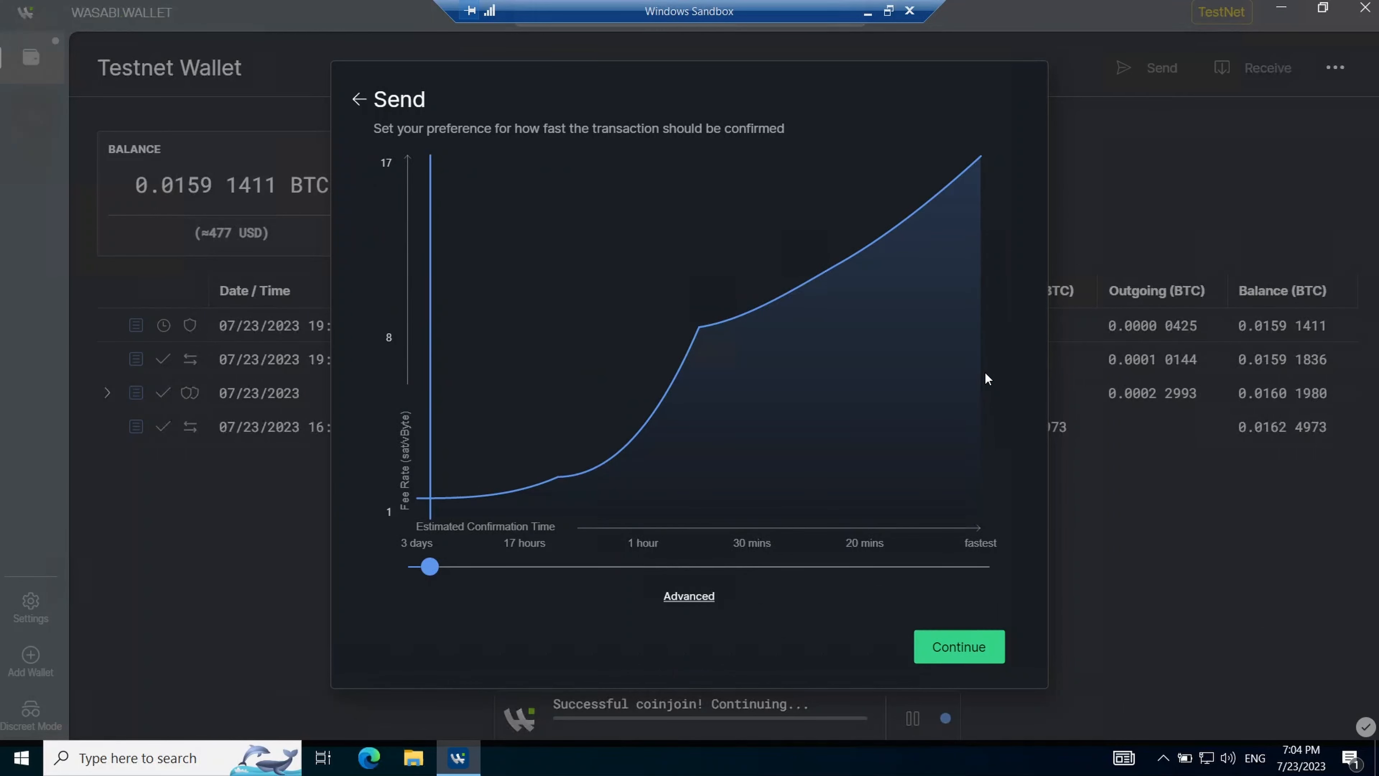
left_click(432, 568)
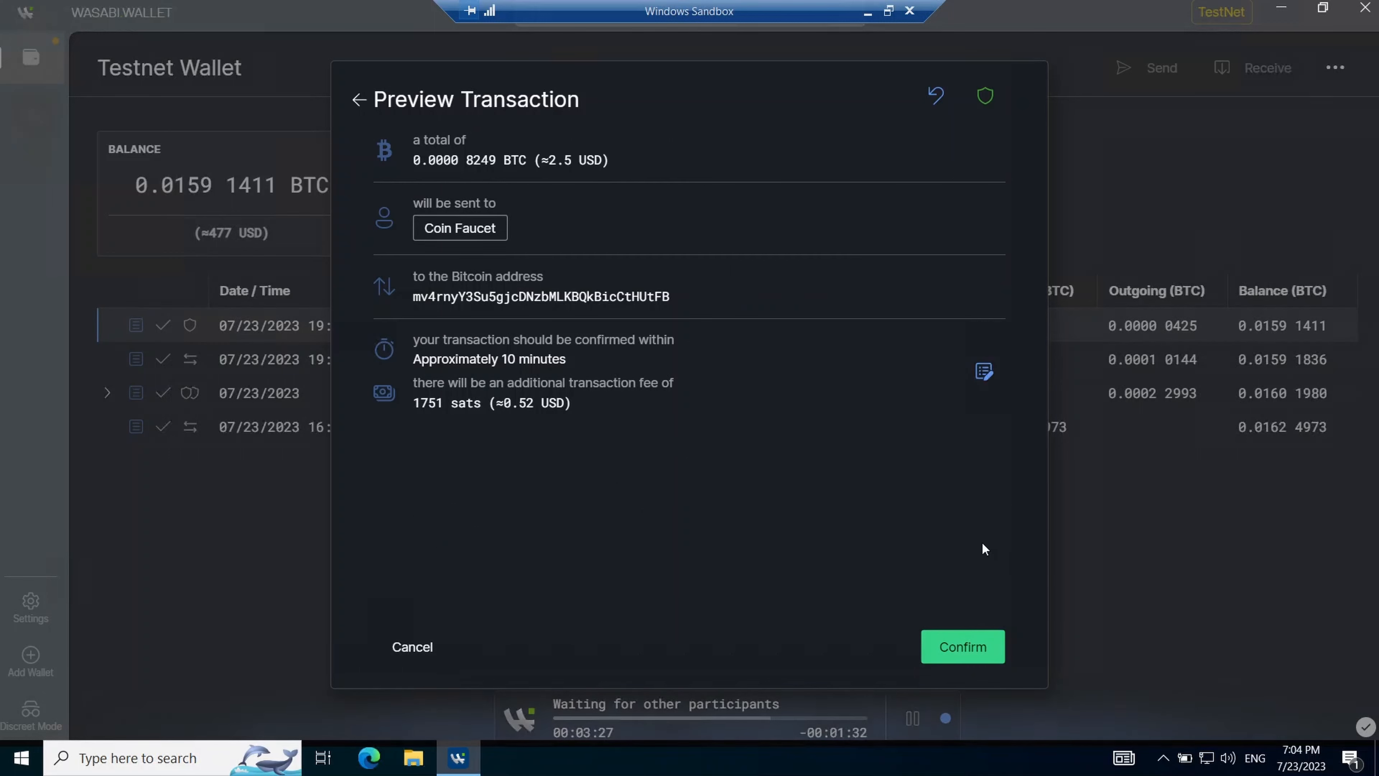
left_click(967, 646)
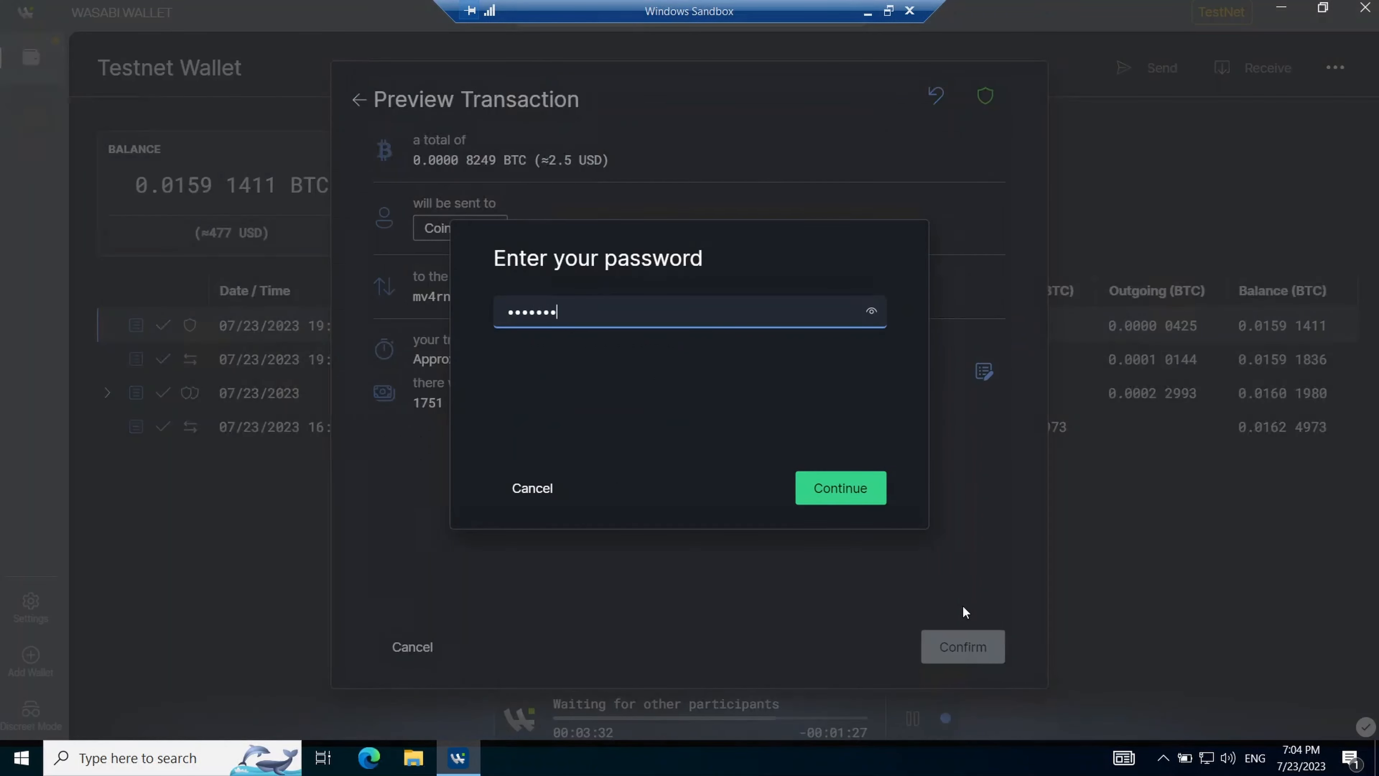
key("Return")
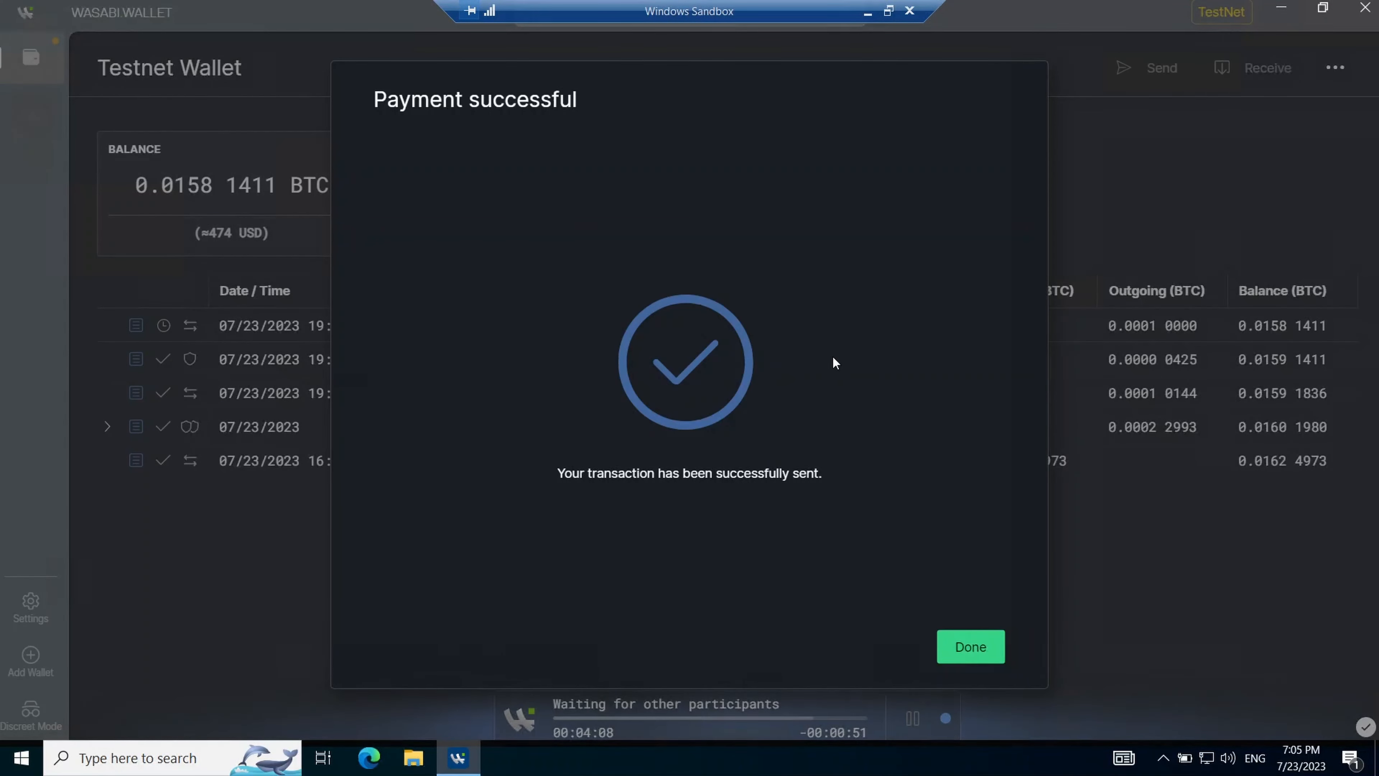
left_click(972, 646)
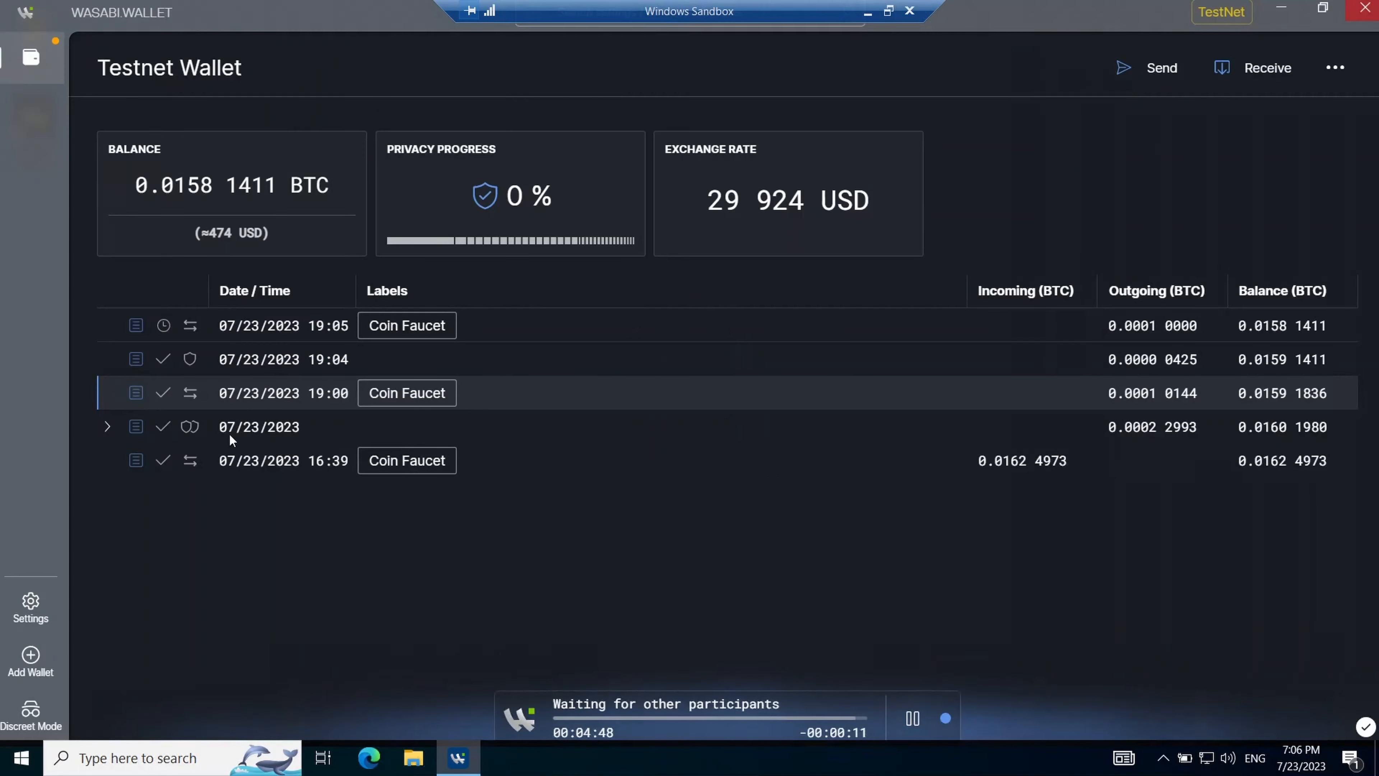
- Select the new 19:05 and earlier 19:00 Coin Faucet transactions in the history
left_click(314, 329)
left_click(219, 397)
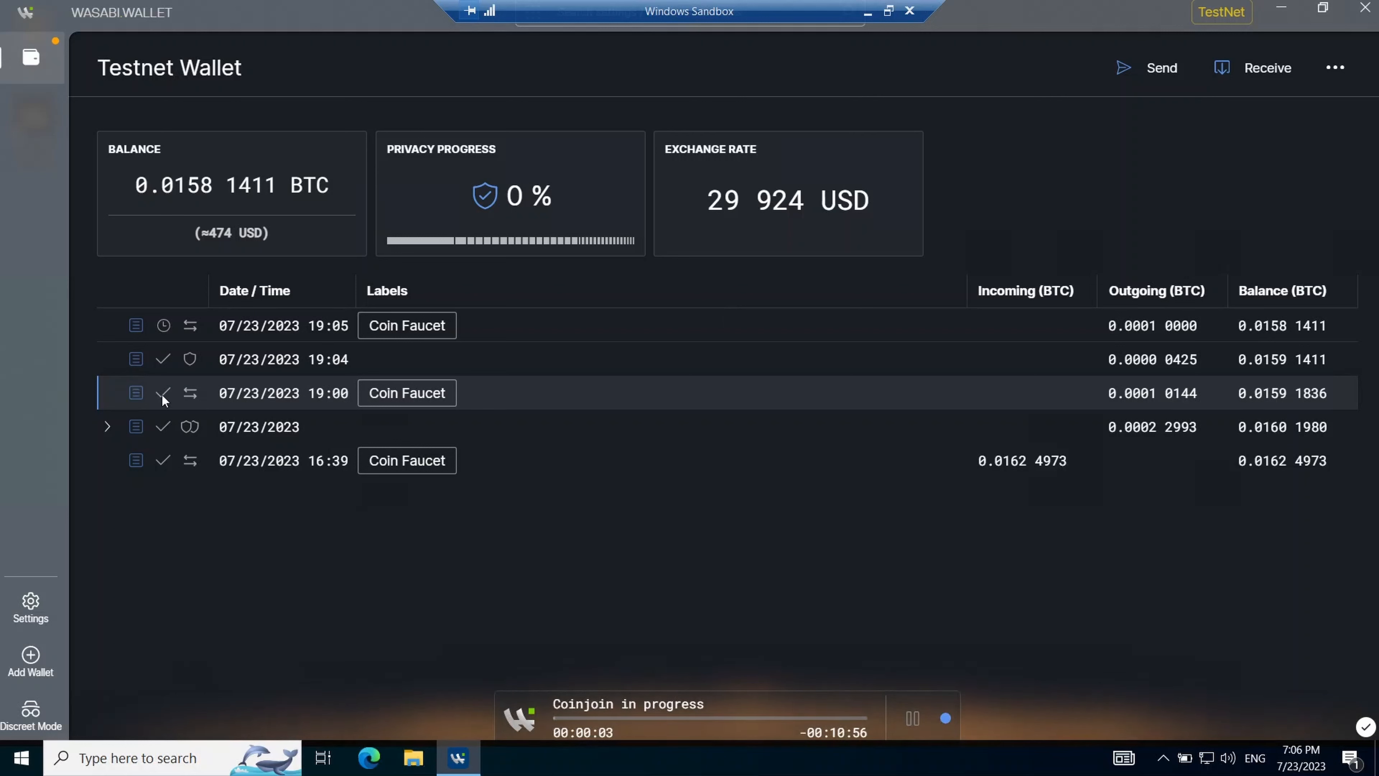
mouse_move(162, 396)
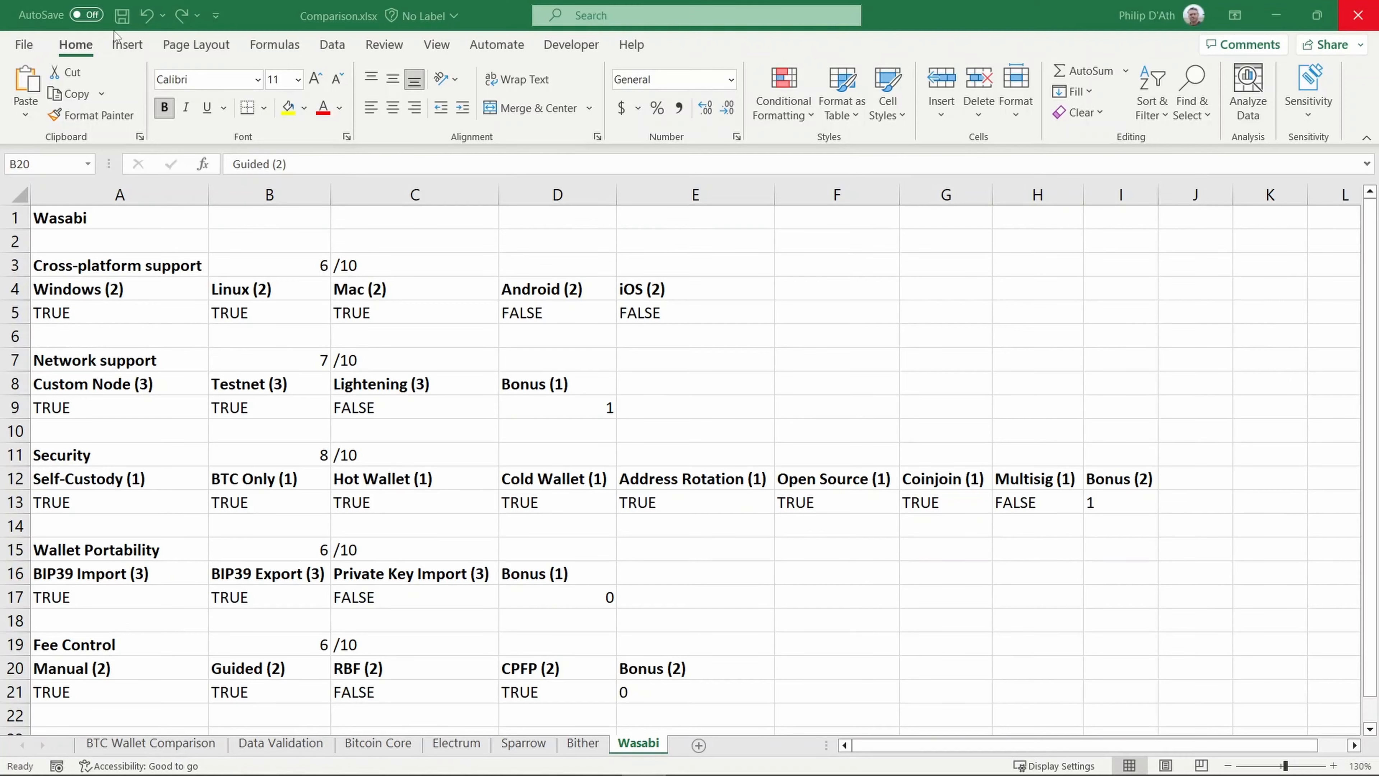
- Review Linux, Mac, Custom Node, Testnet, Lightening and network Bonus criteria on the Wasabi sheet
left_click(274, 286)
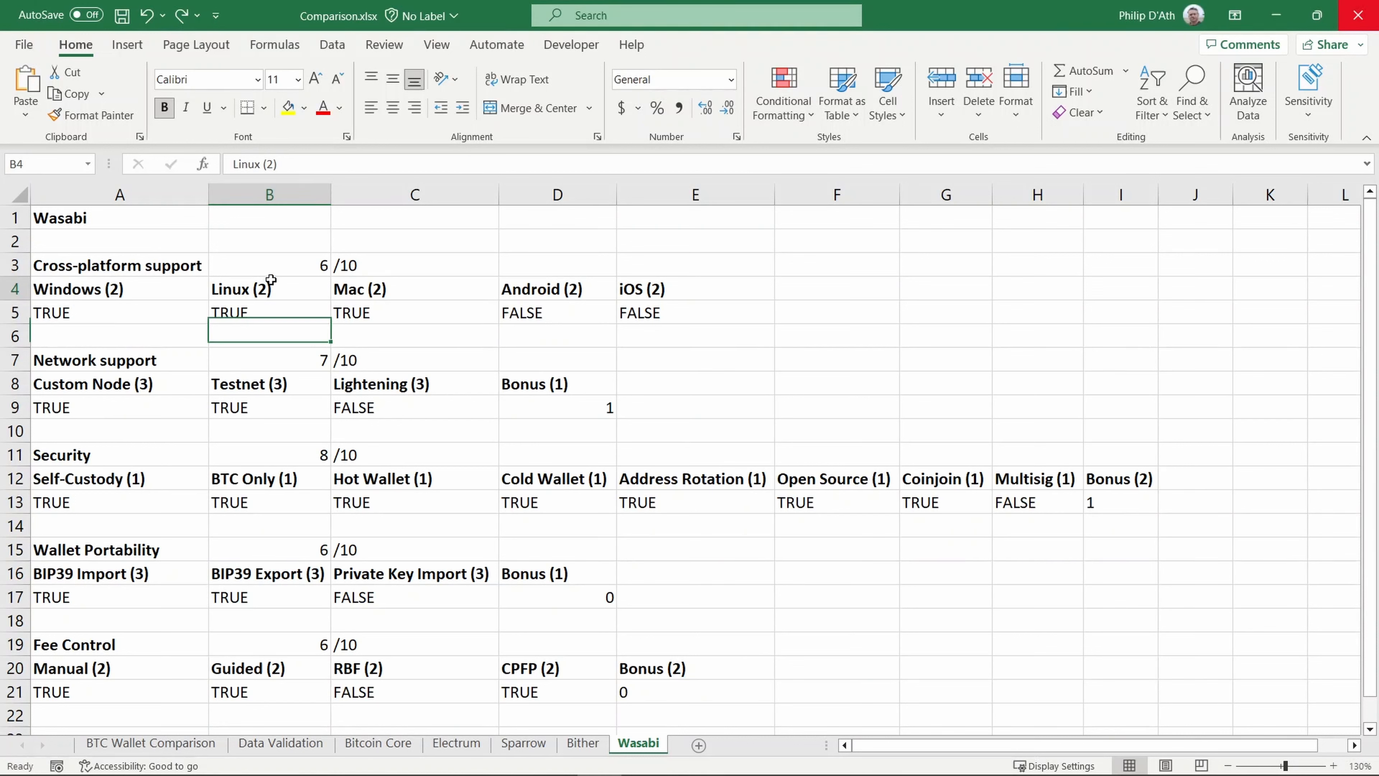
left_click(396, 291)
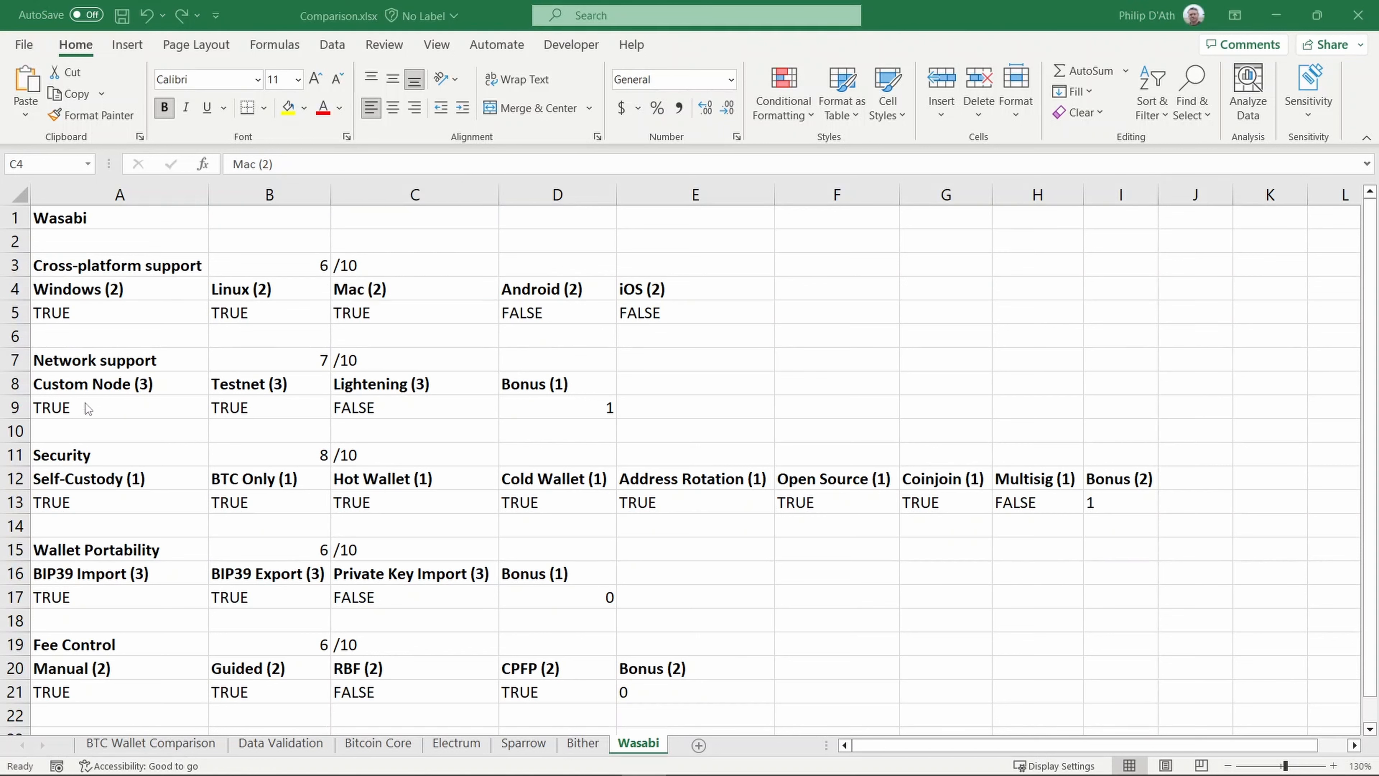
left_click(85, 404)
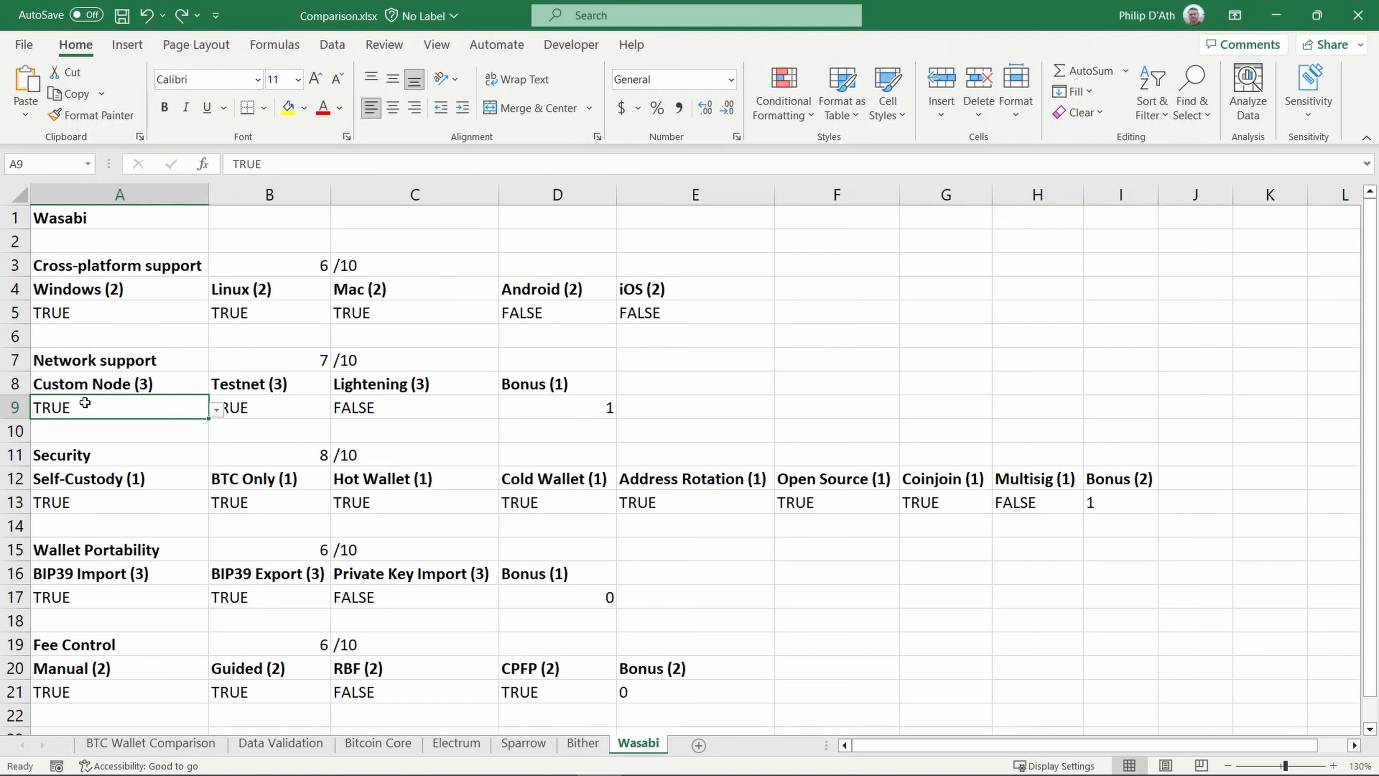
left_click(243, 386)
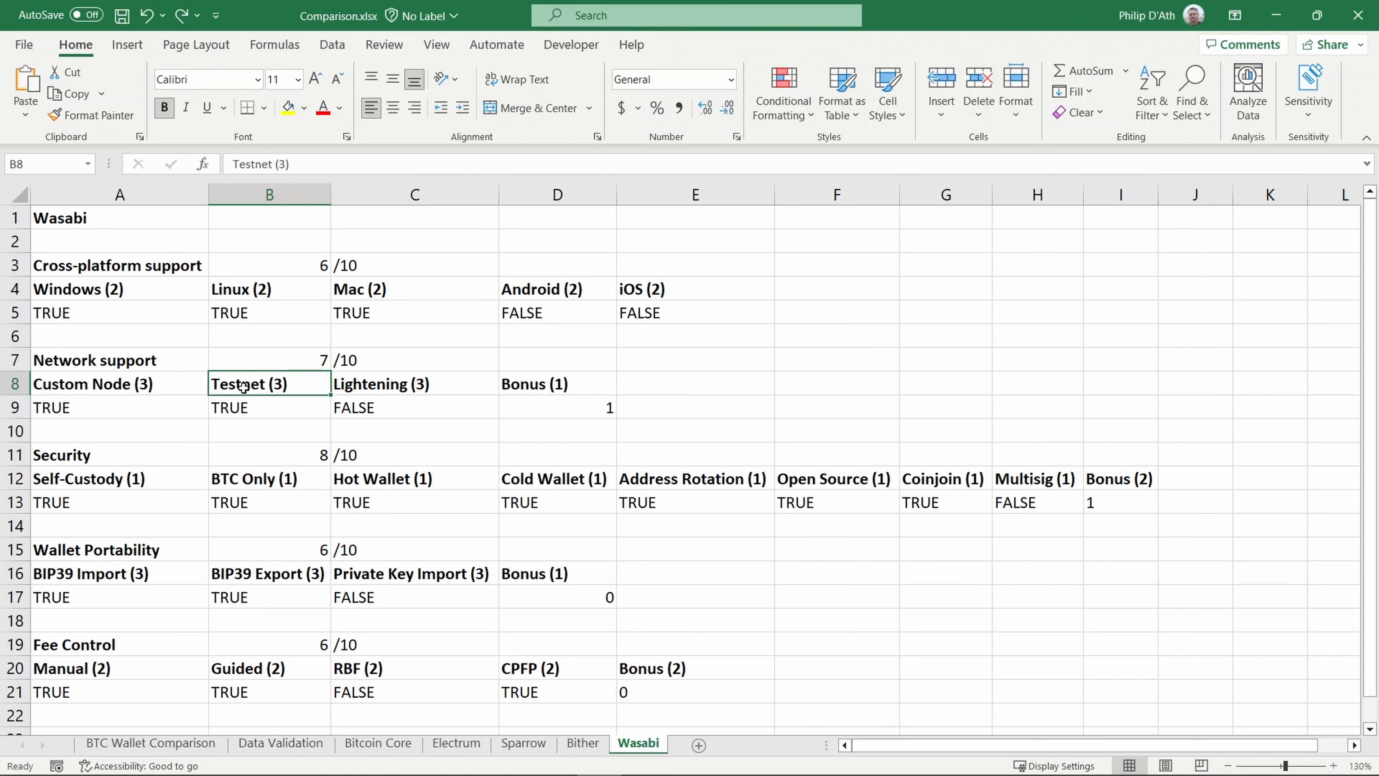
left_click(402, 388)
left_click(549, 384)
left_click(590, 408)
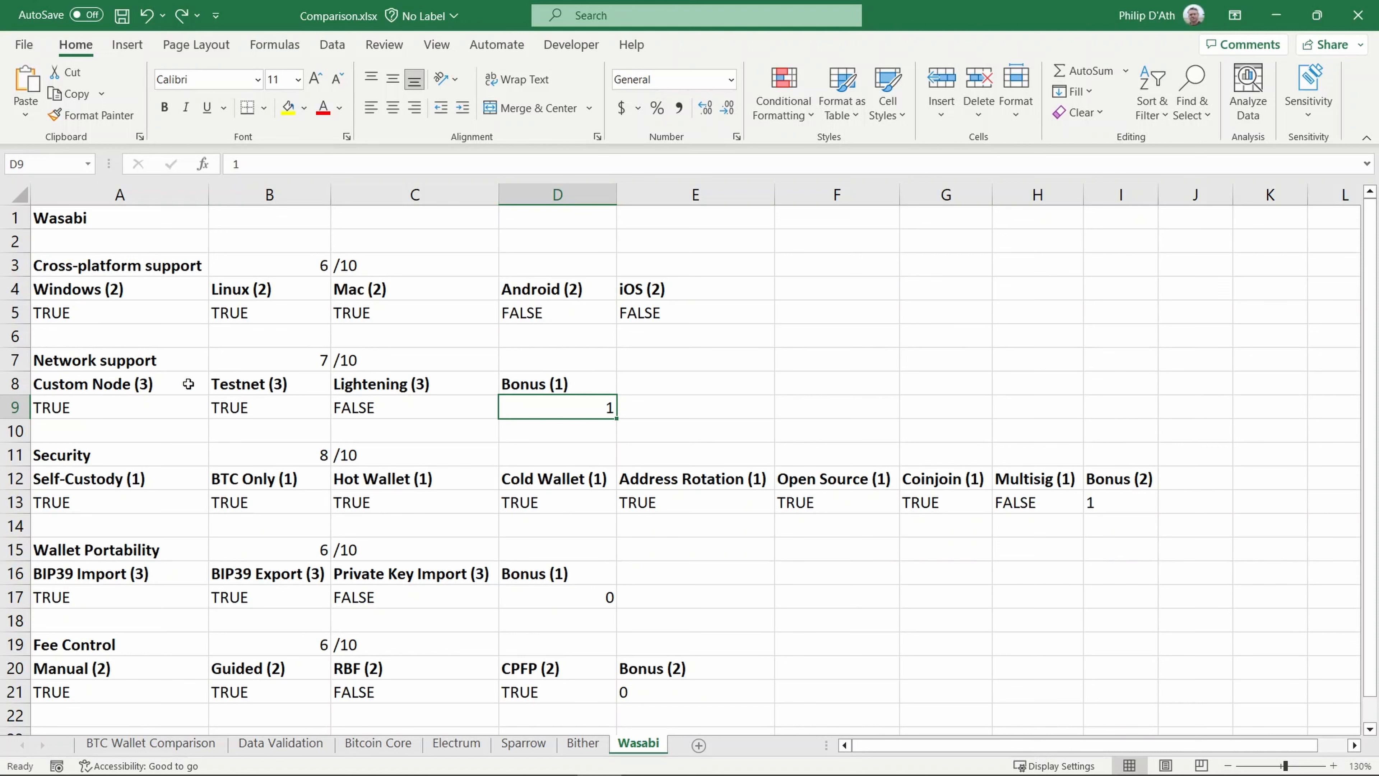
left_click(149, 476)
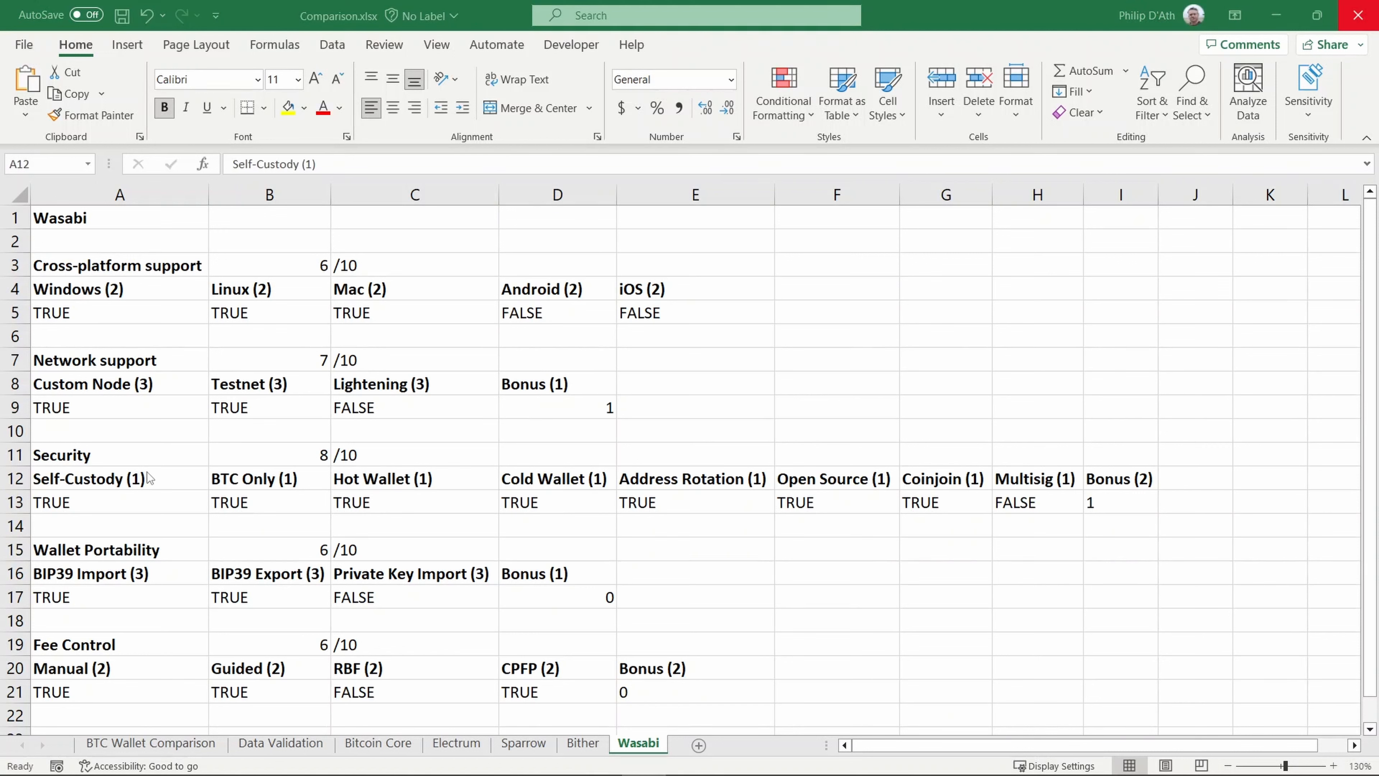
left_click(256, 485)
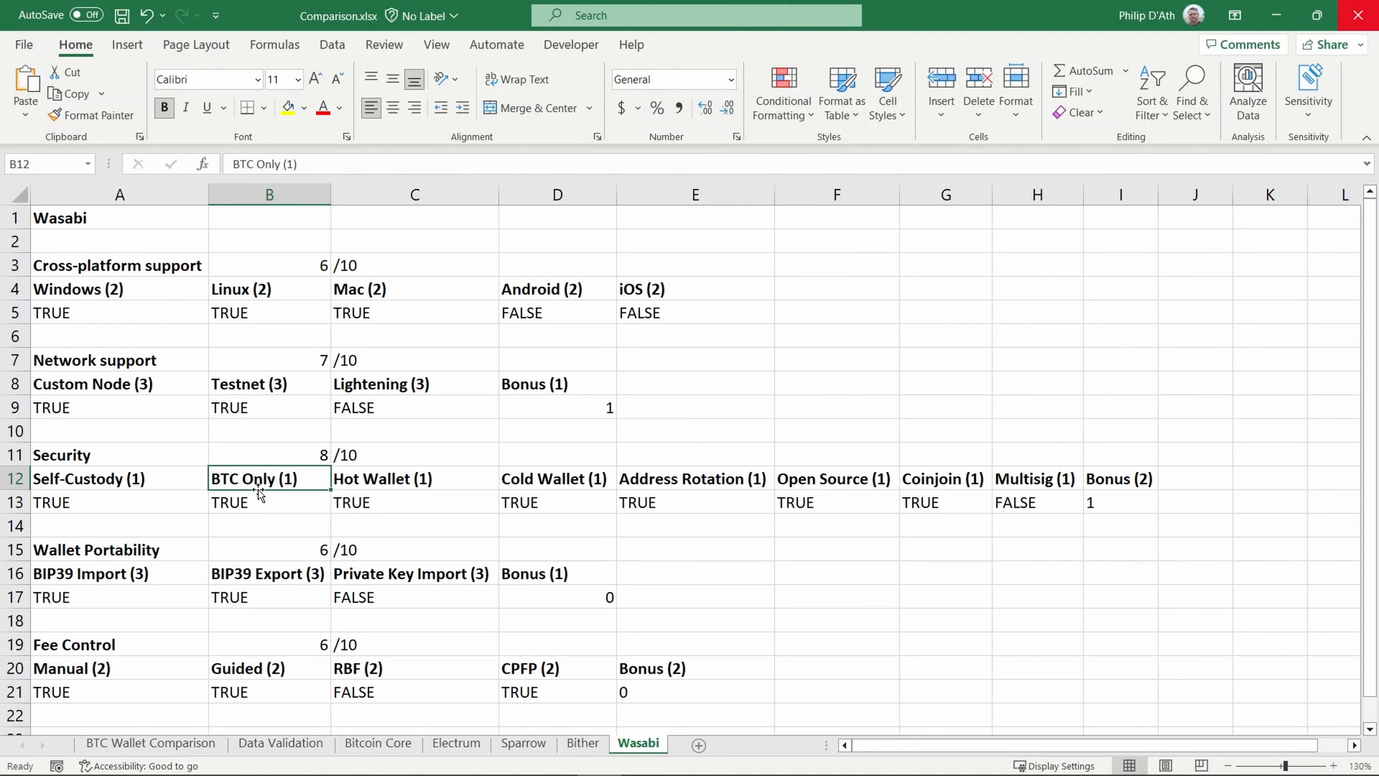
left_click(401, 478)
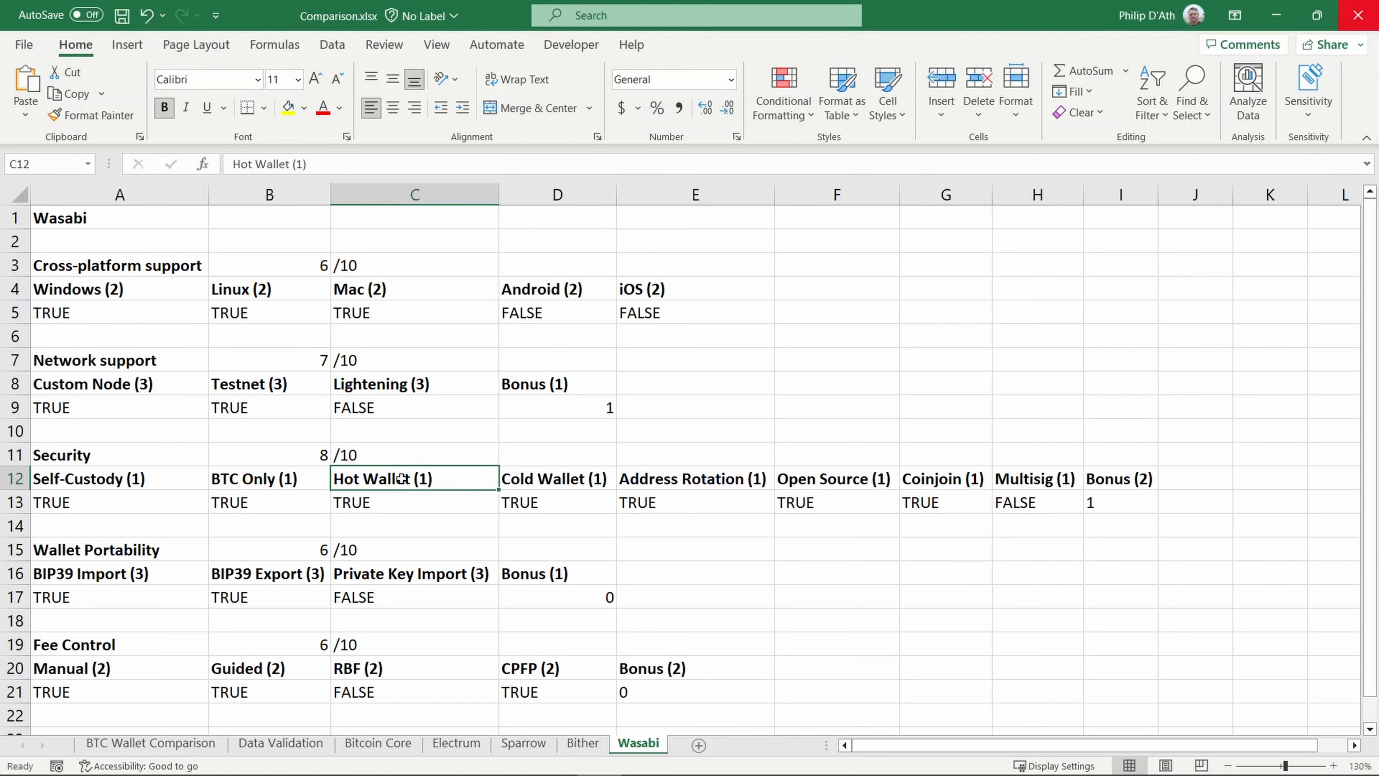
left_click(550, 479)
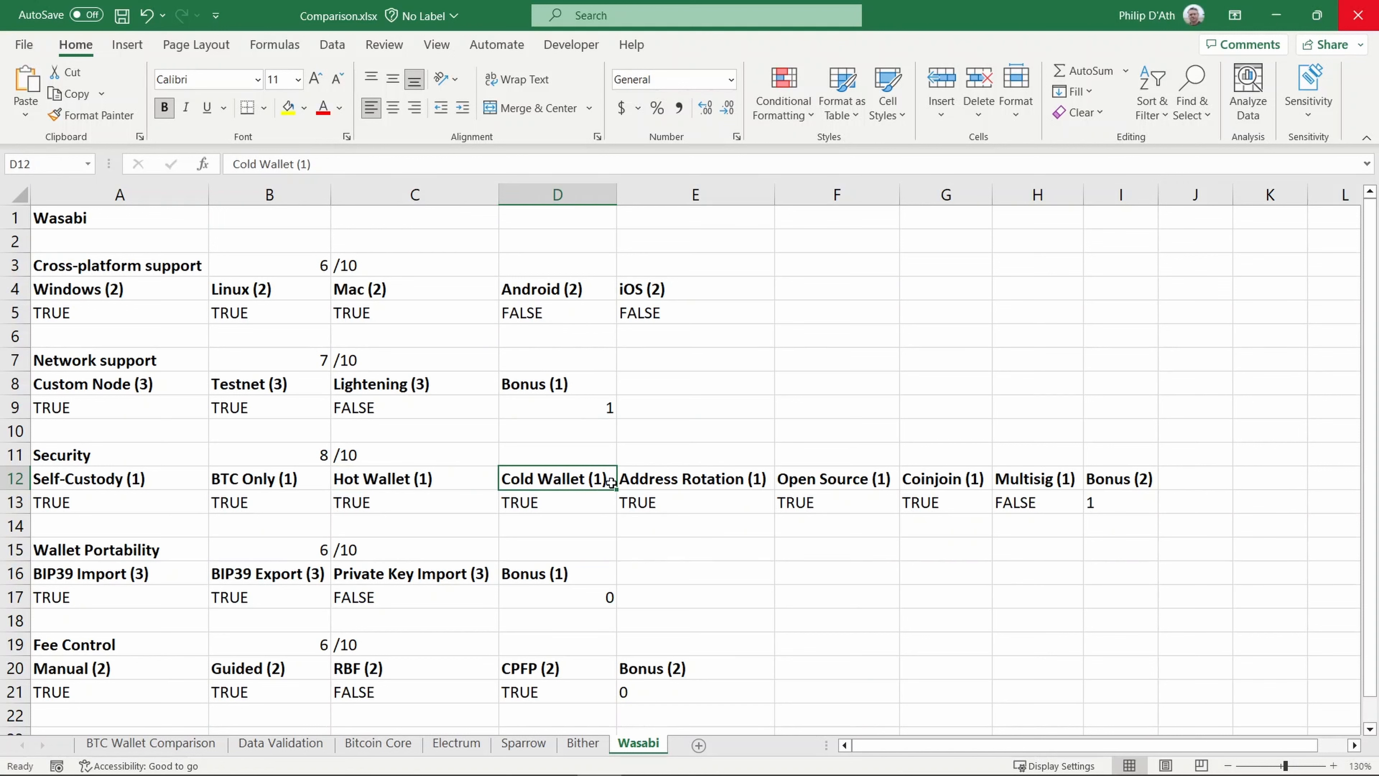
left_click(667, 482)
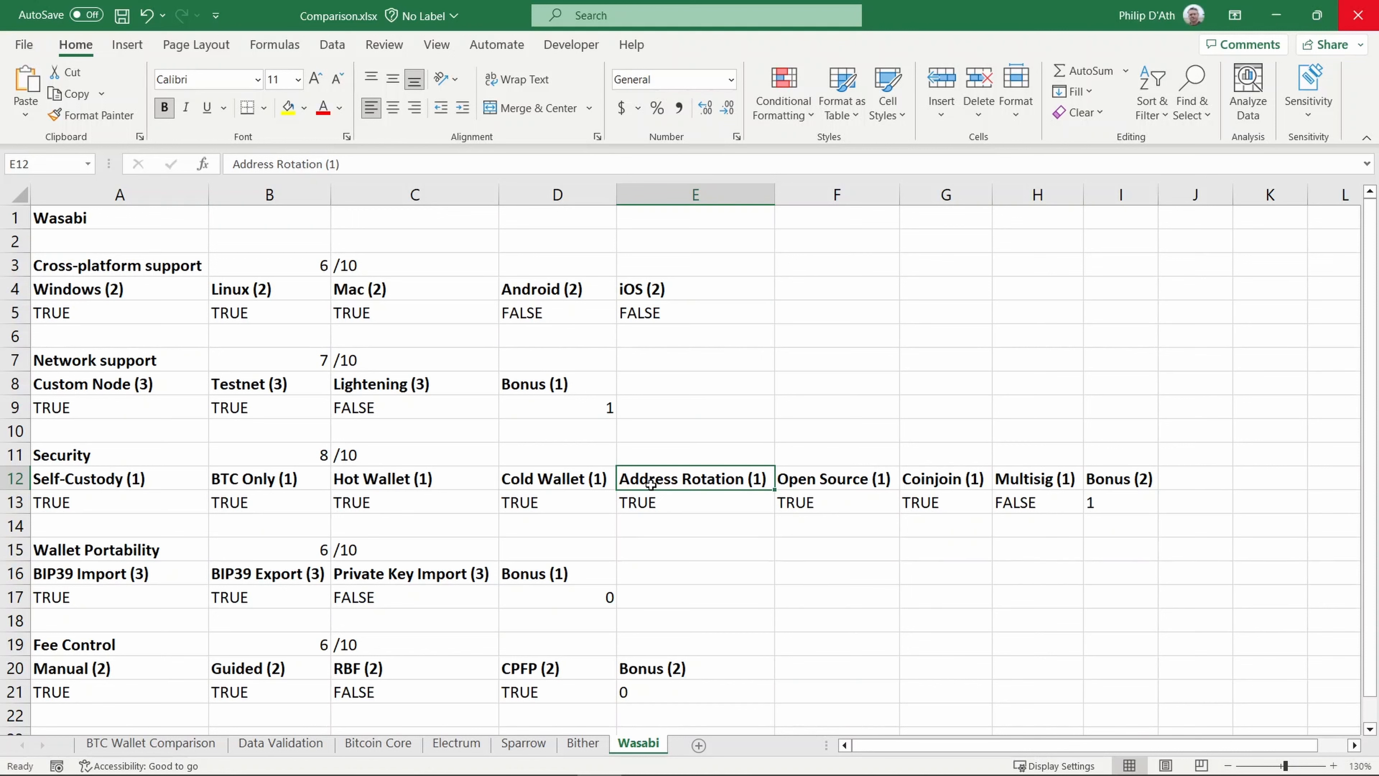
left_click(836, 482)
left_click(923, 487)
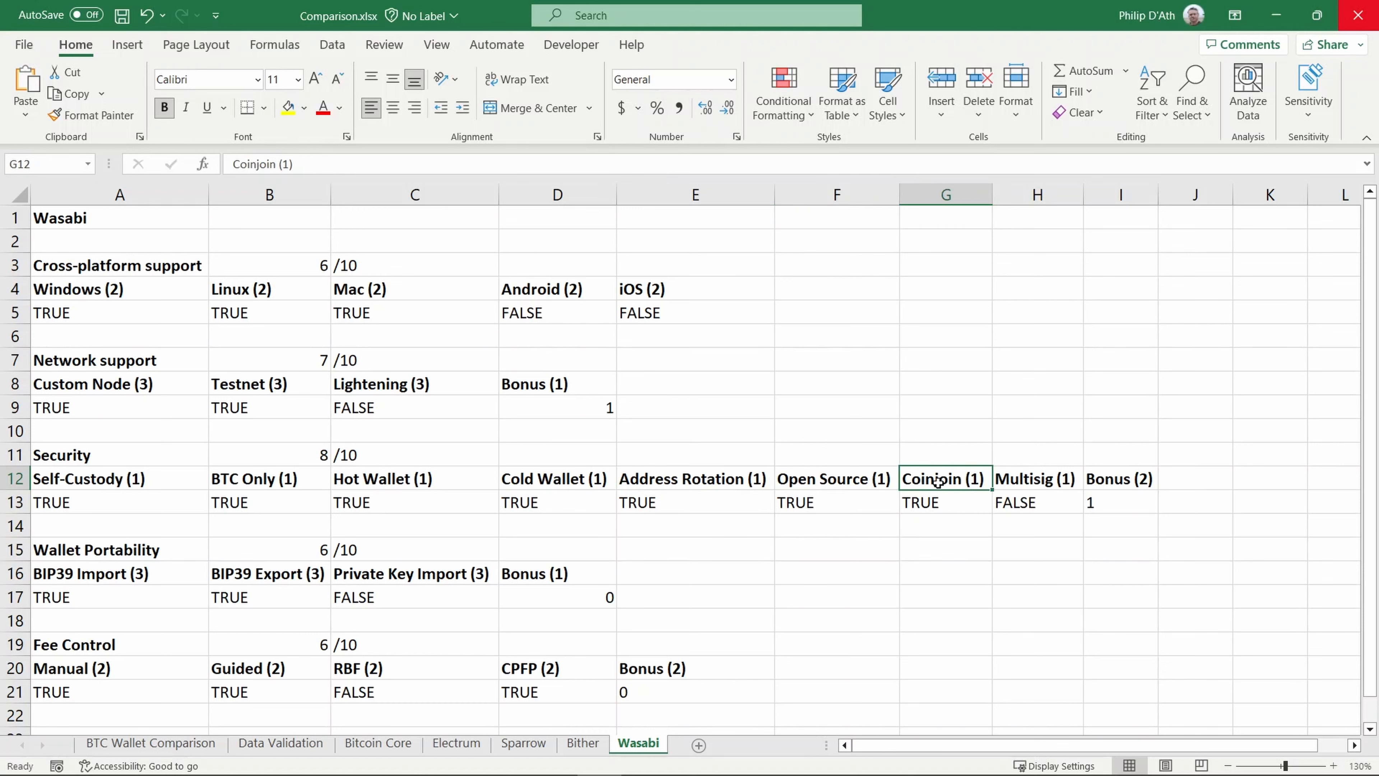
left_click(1018, 475)
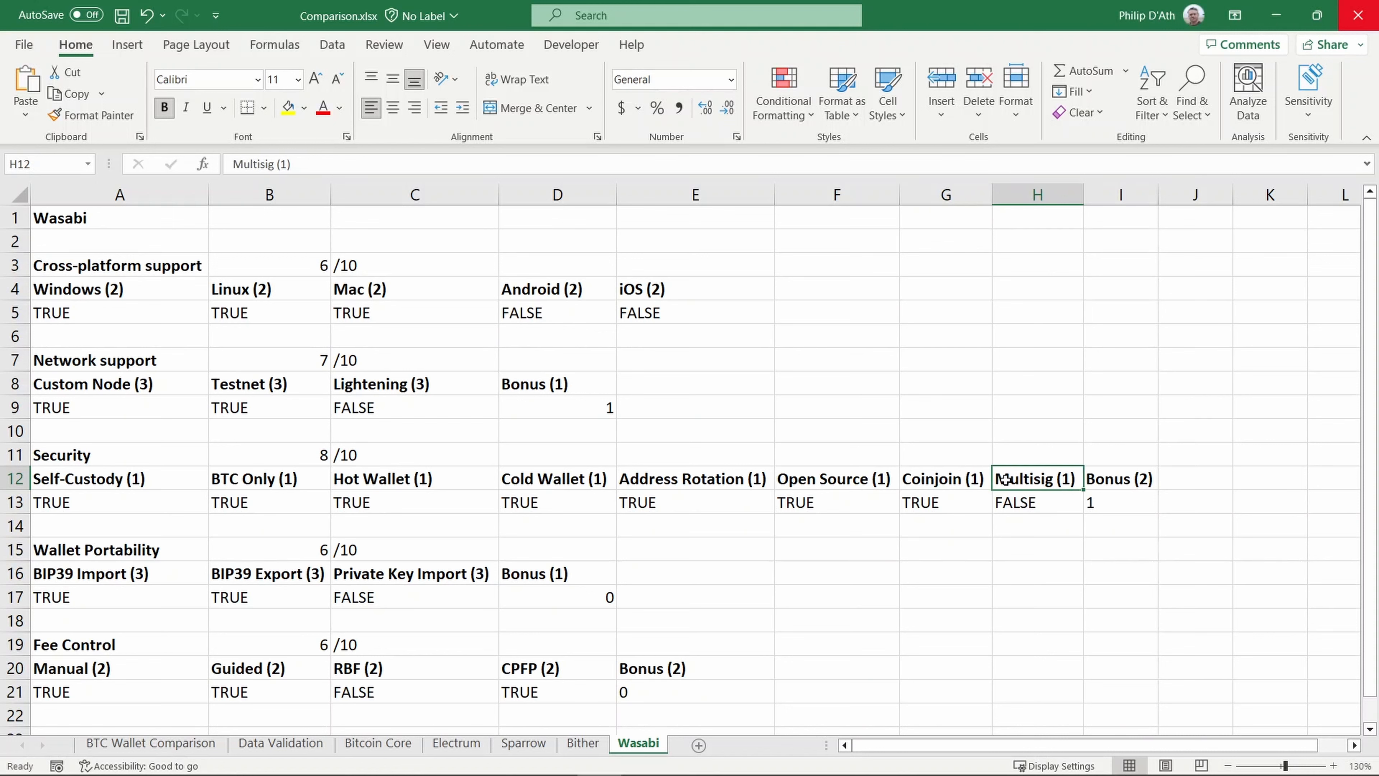
left_click(1102, 483)
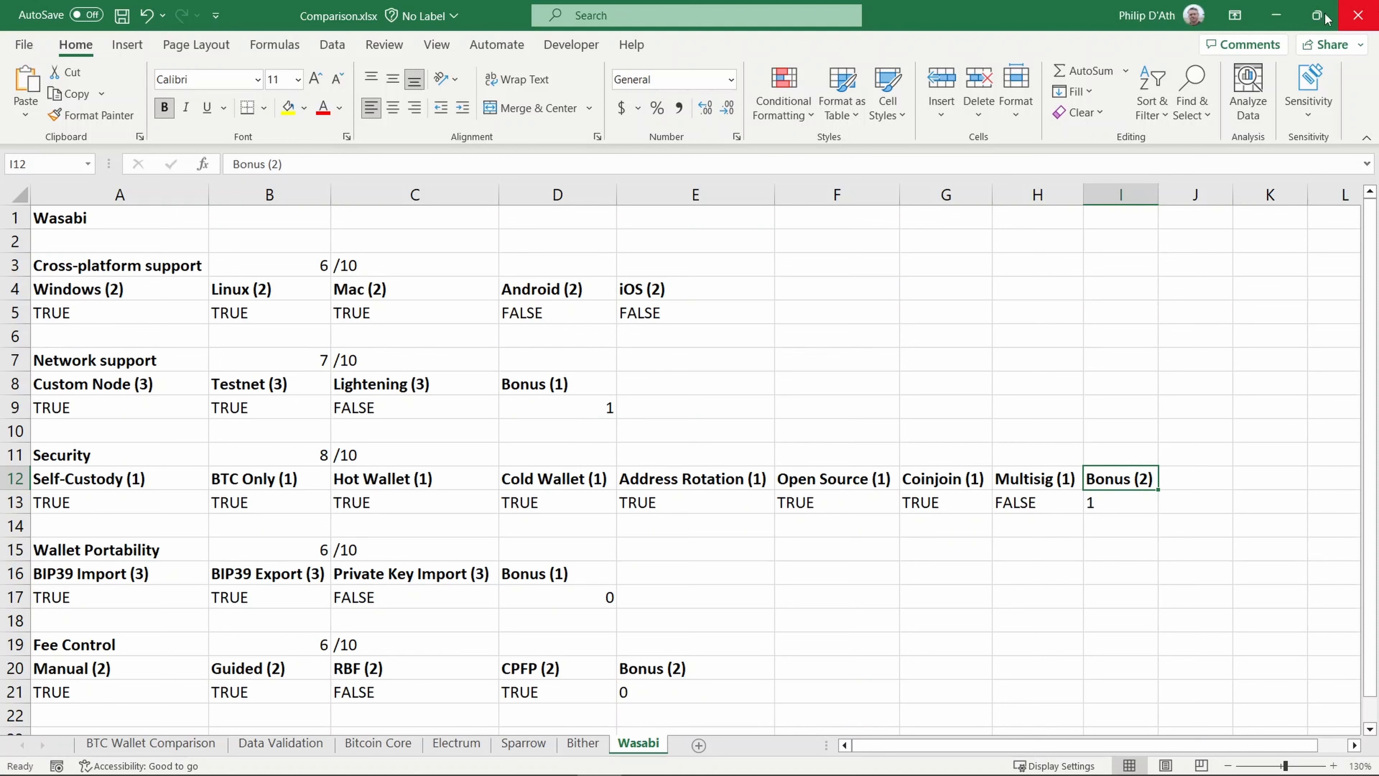
left_click(116, 592)
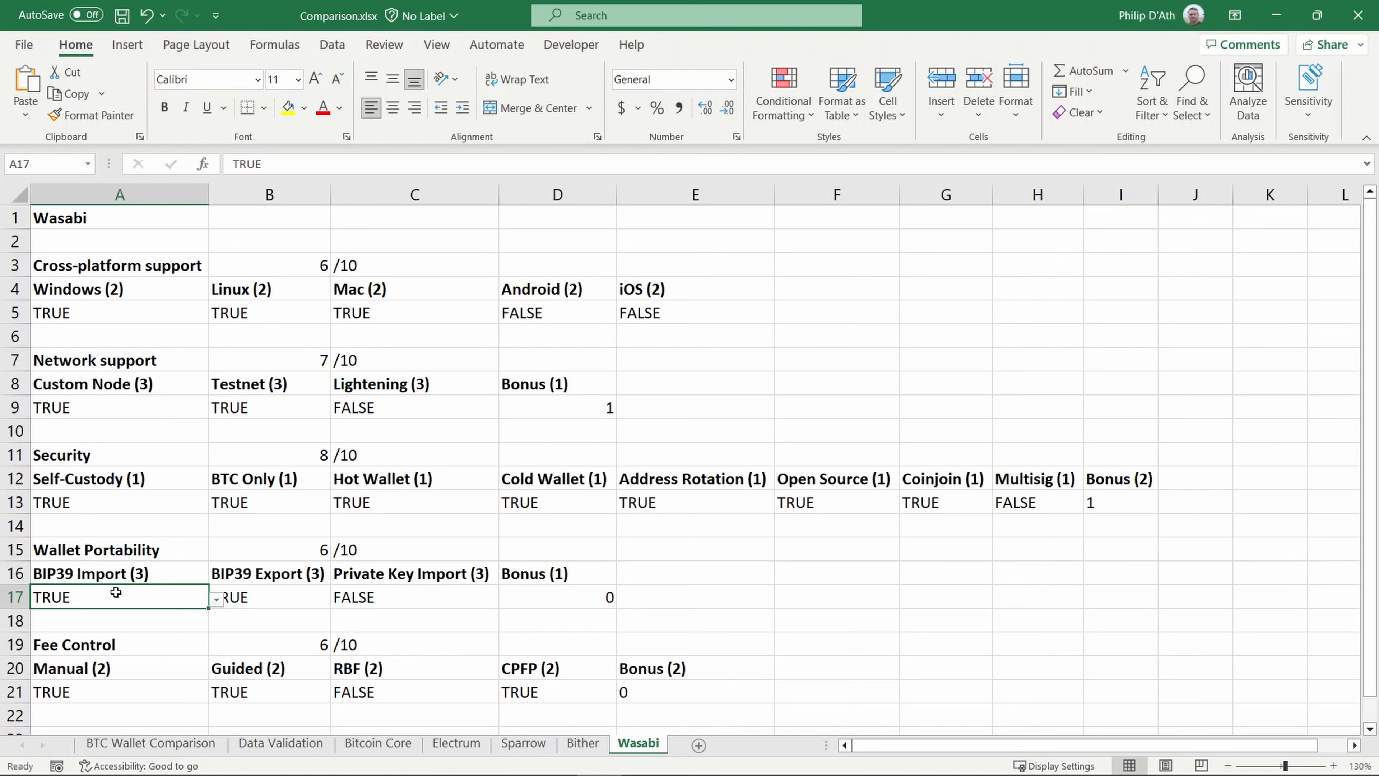
left_click(274, 600)
left_click(422, 597)
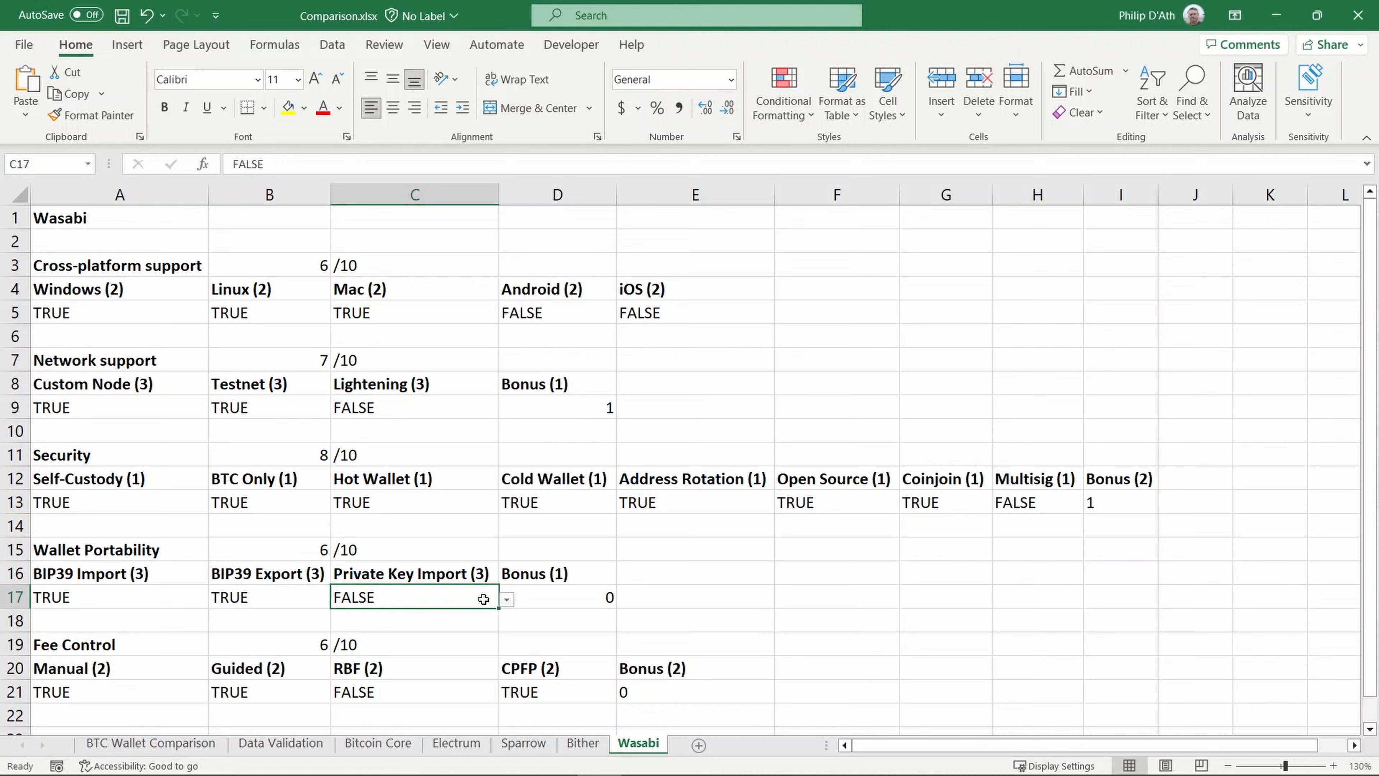
left_click(555, 601)
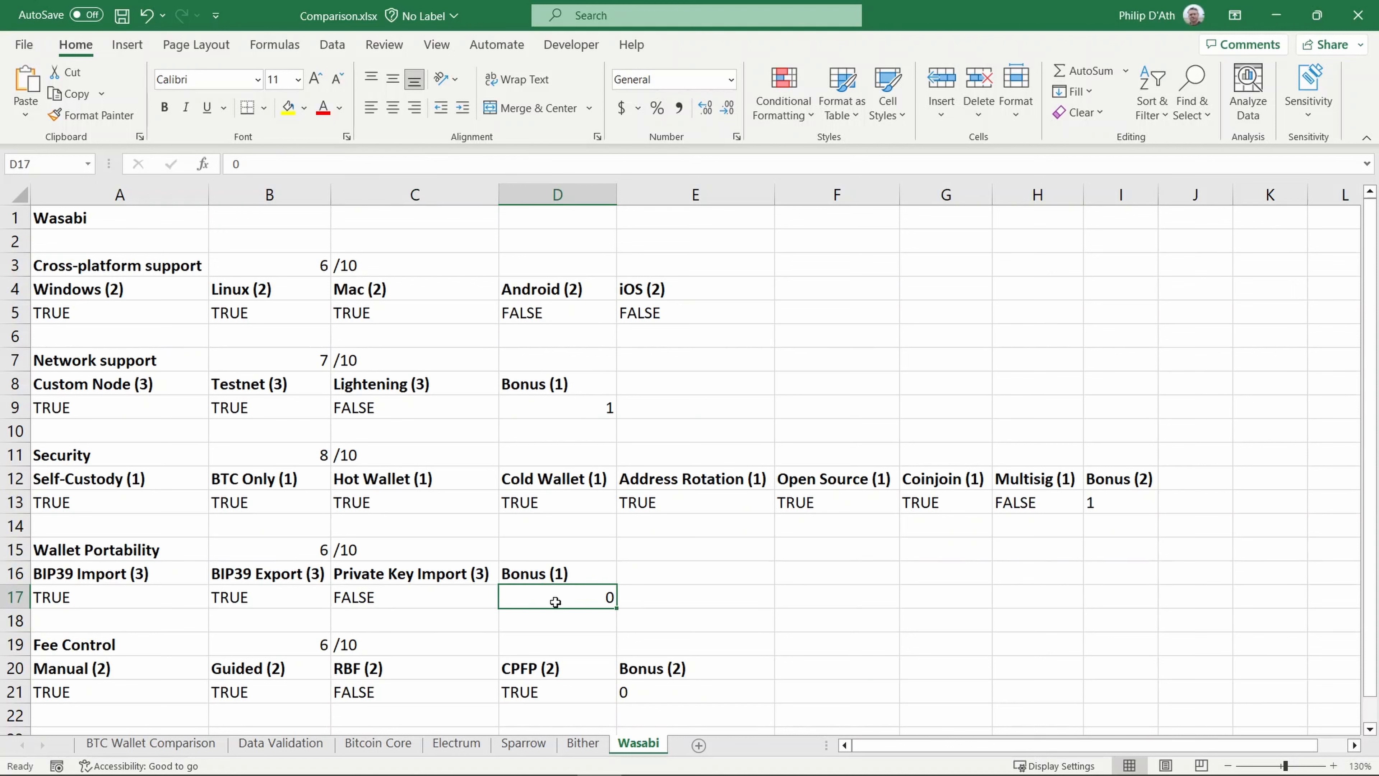
left_click(74, 694)
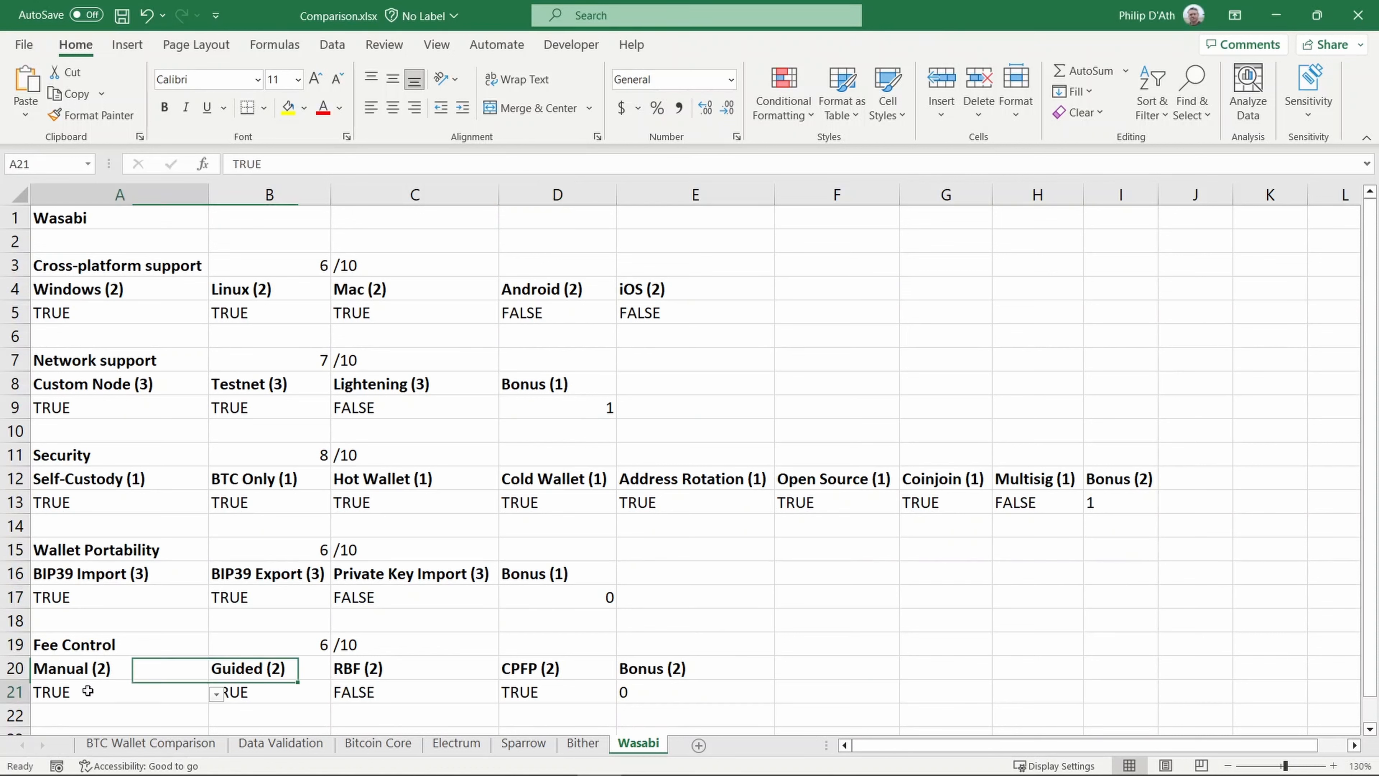
left_click(269, 670)
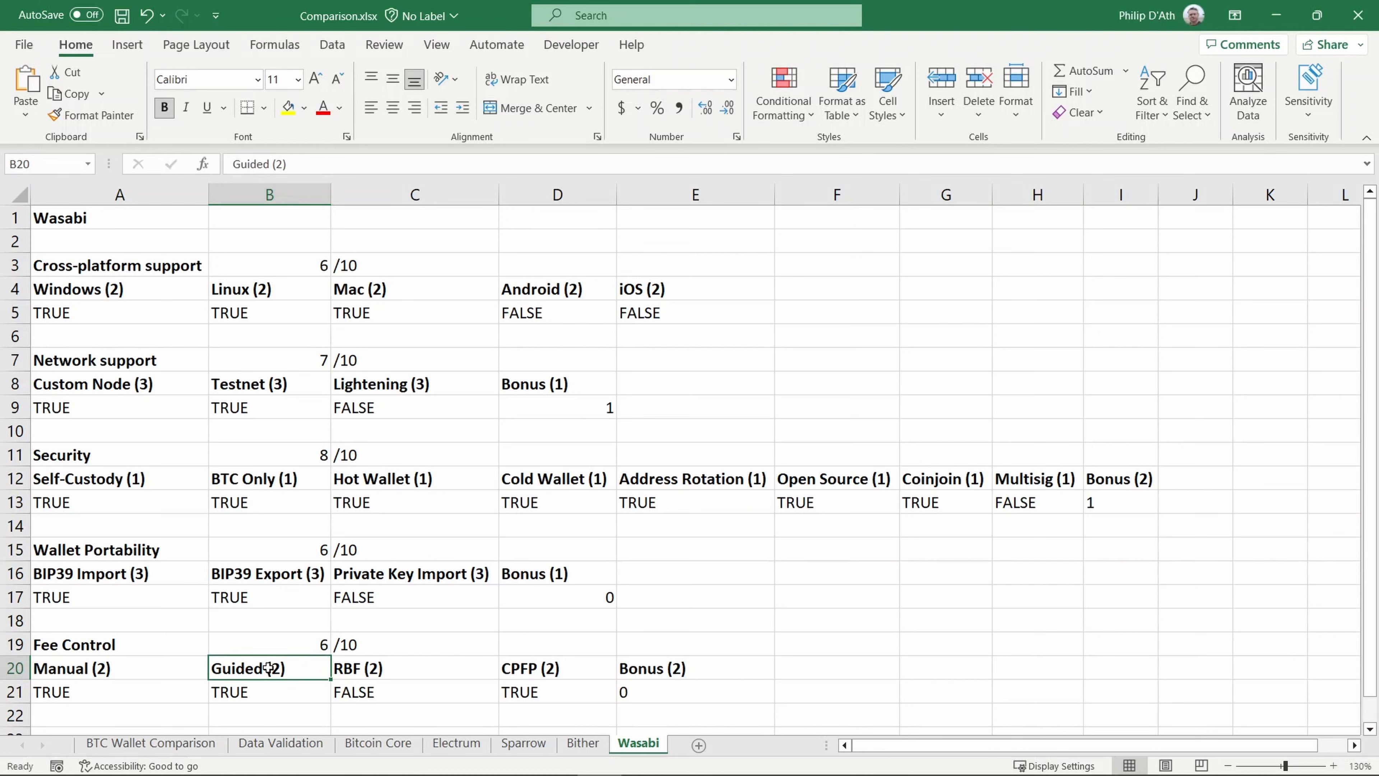
left_click(369, 669)
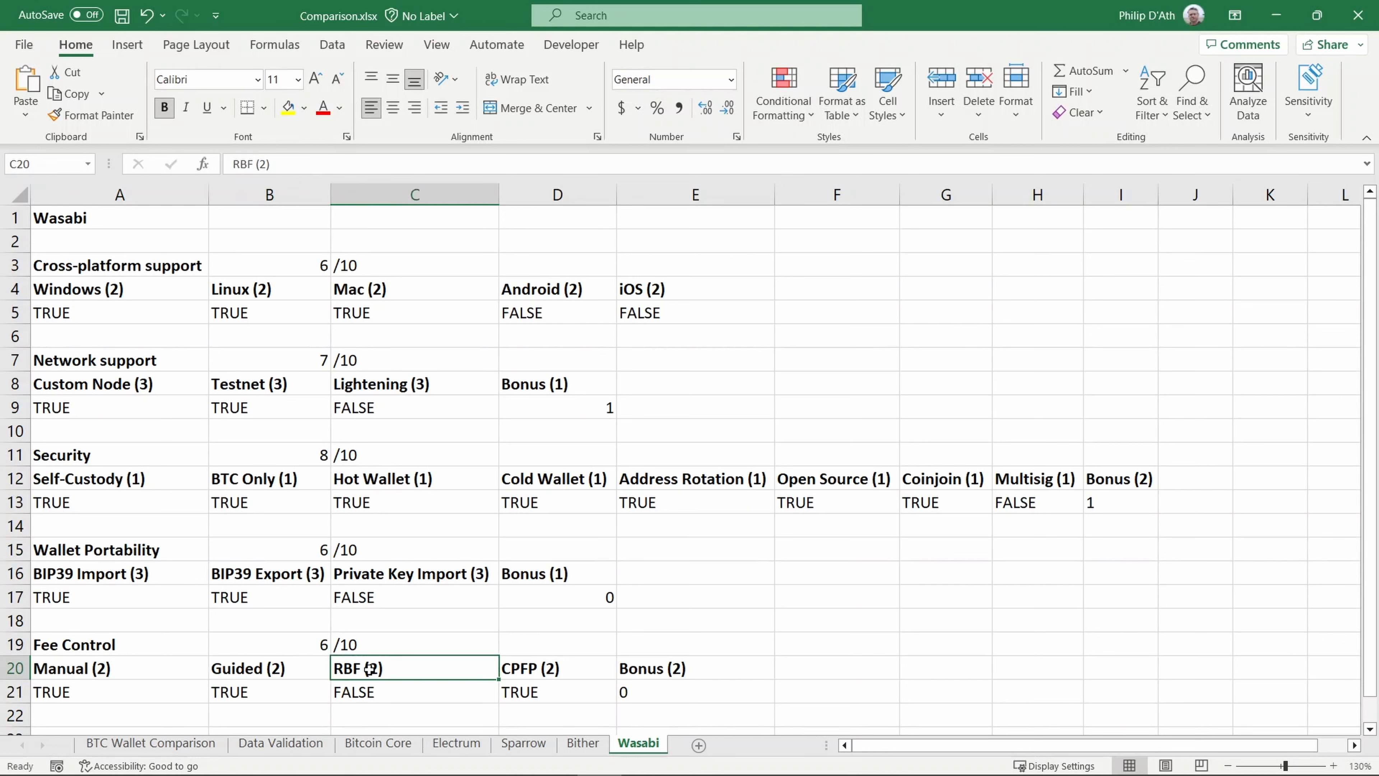
left_click(537, 669)
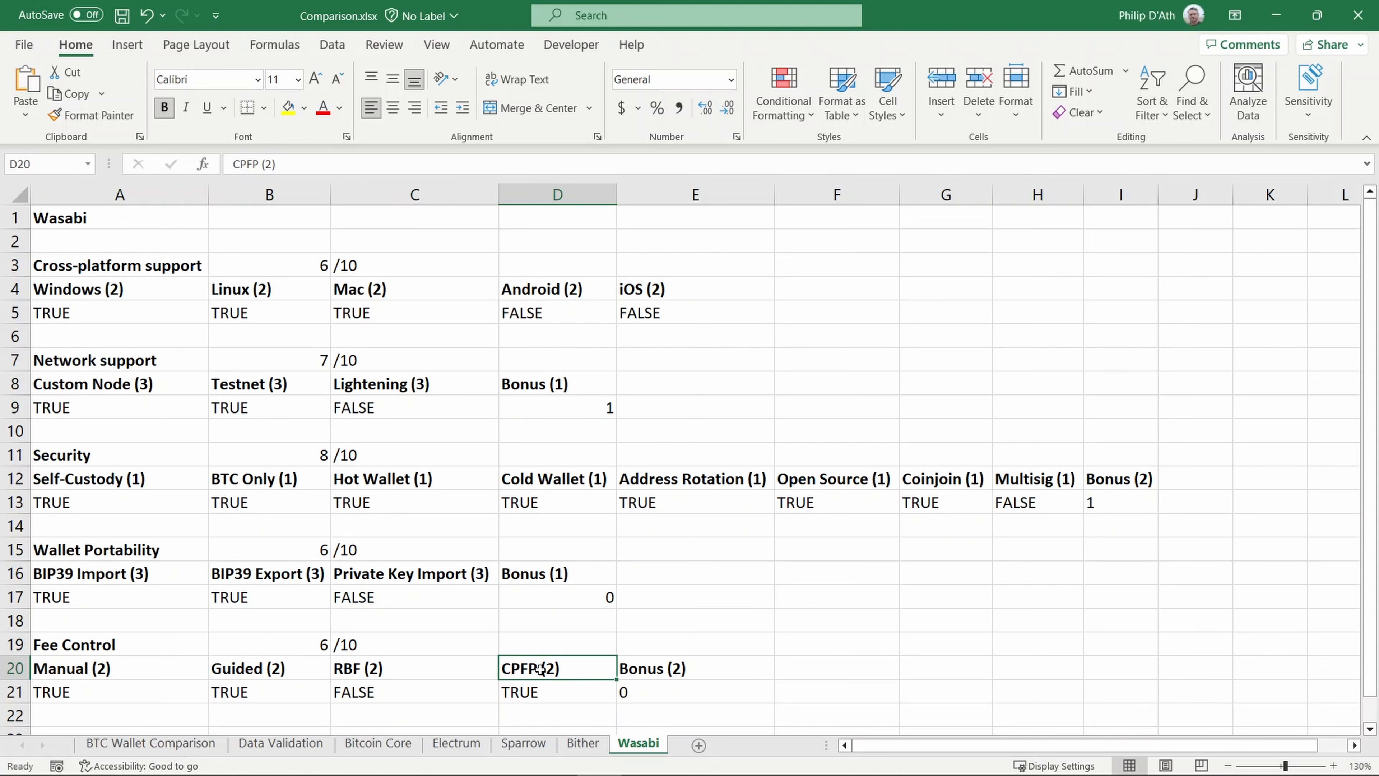
left_click(661, 688)
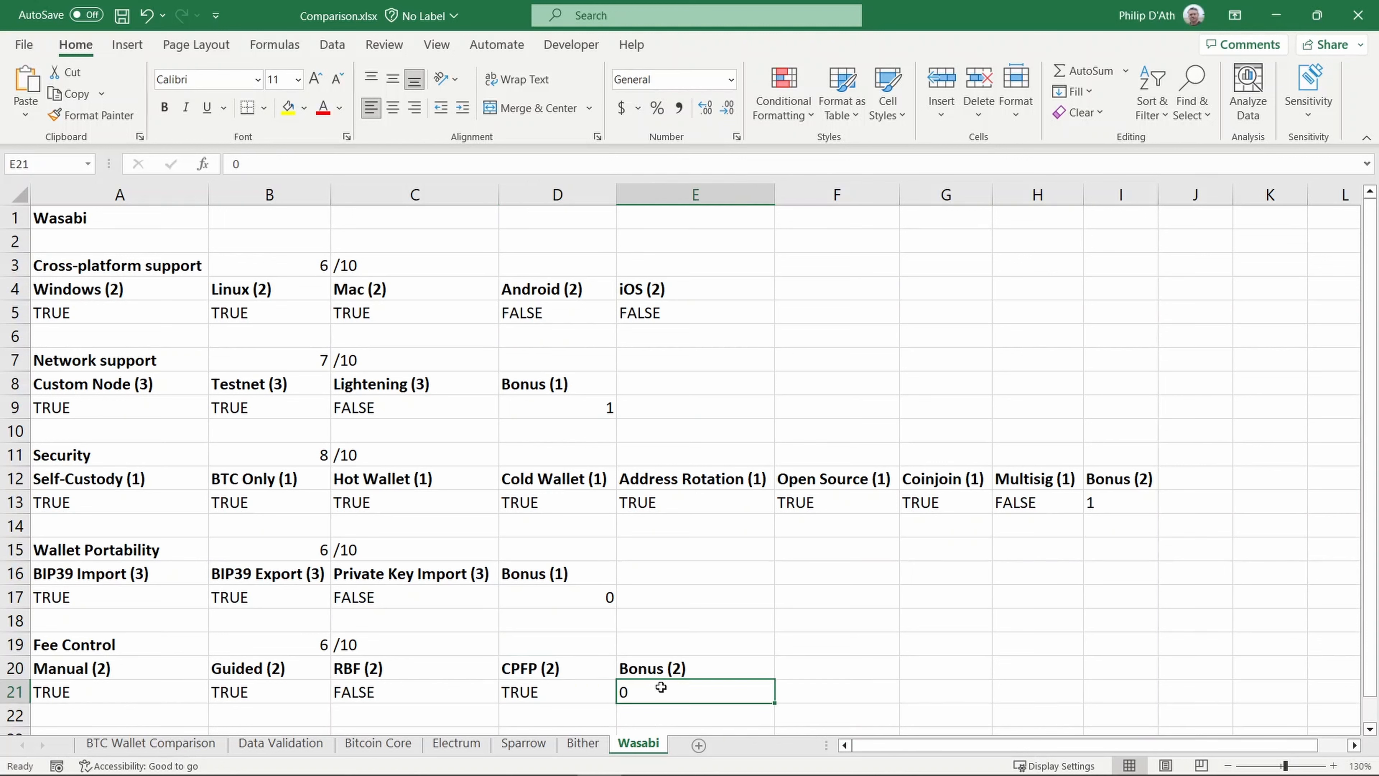